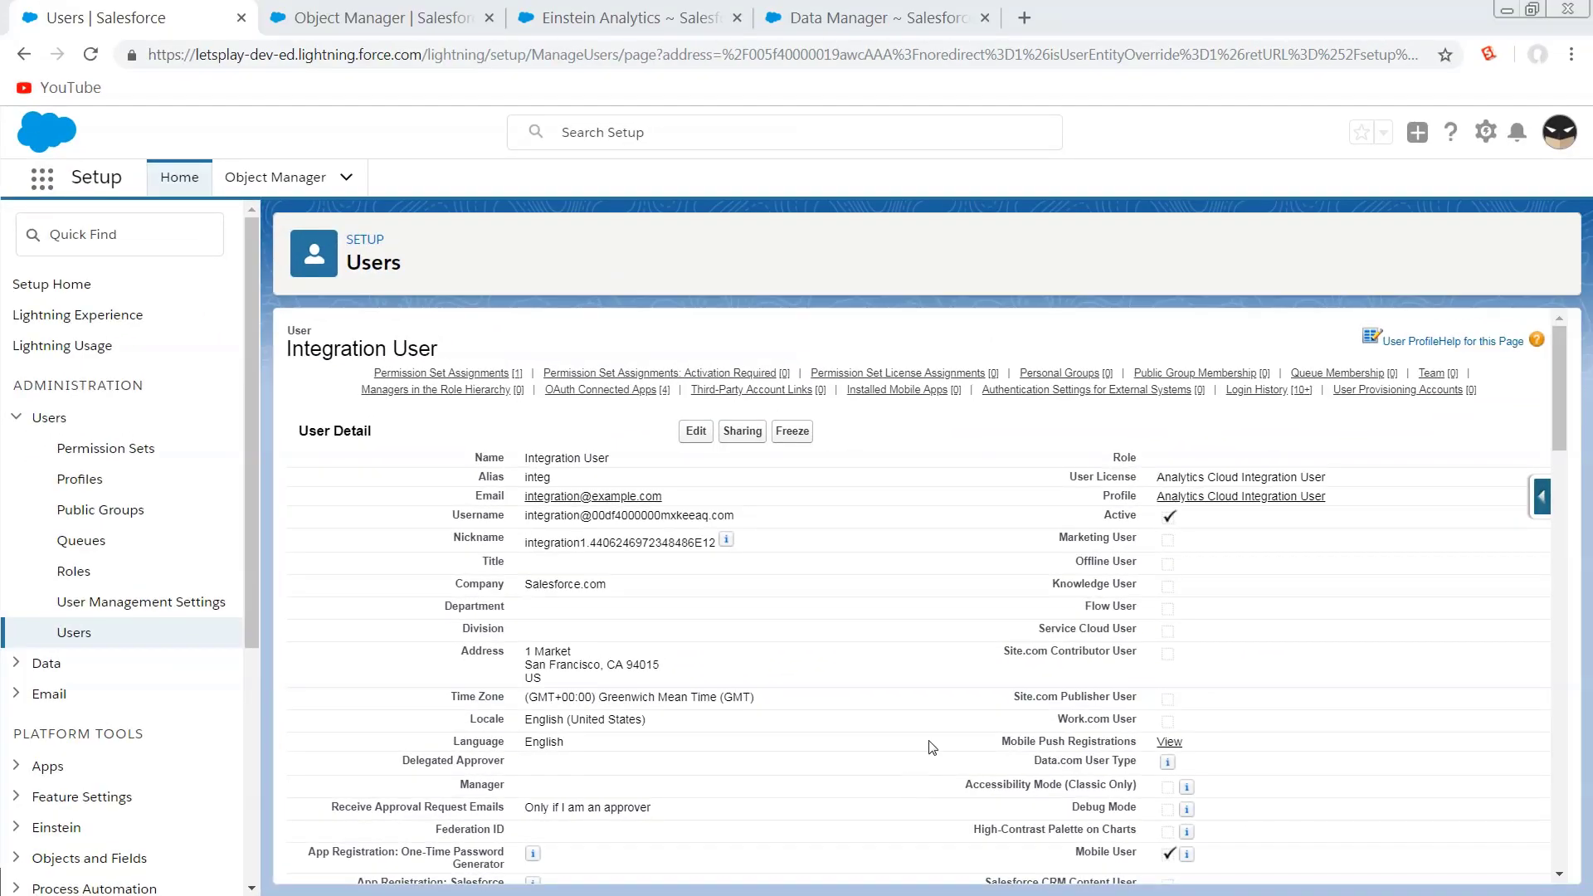
# Review the SFDC Business Days field definition and its formula, including the blank CloseDate check, CASE branches and FLOOR term.
pyautogui.click(340, 15)
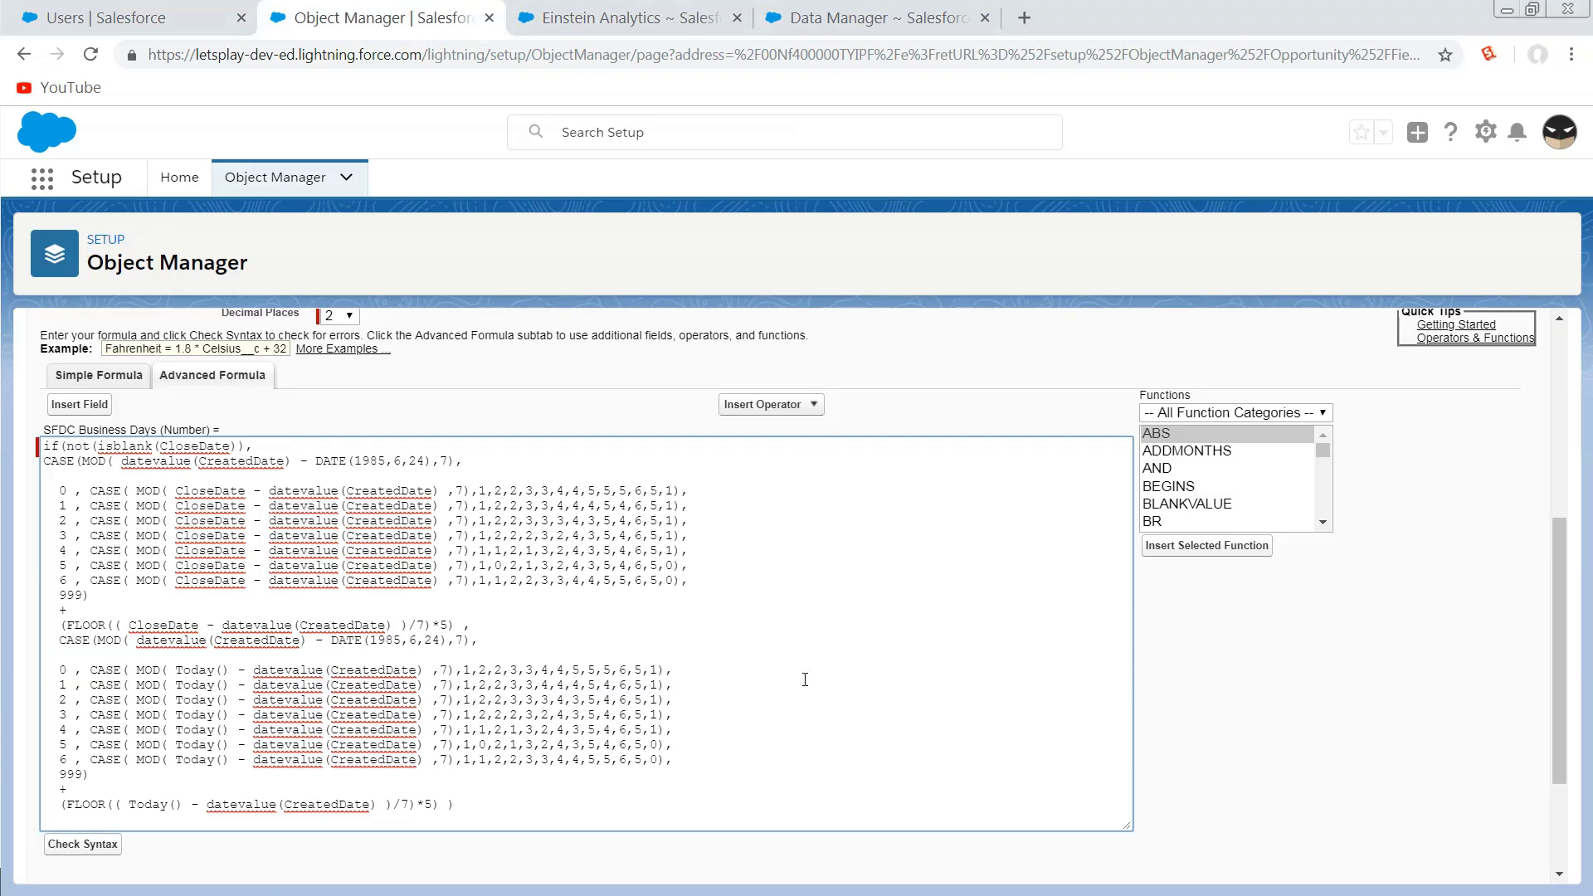
pyautogui.scroll(6, 803, 679)
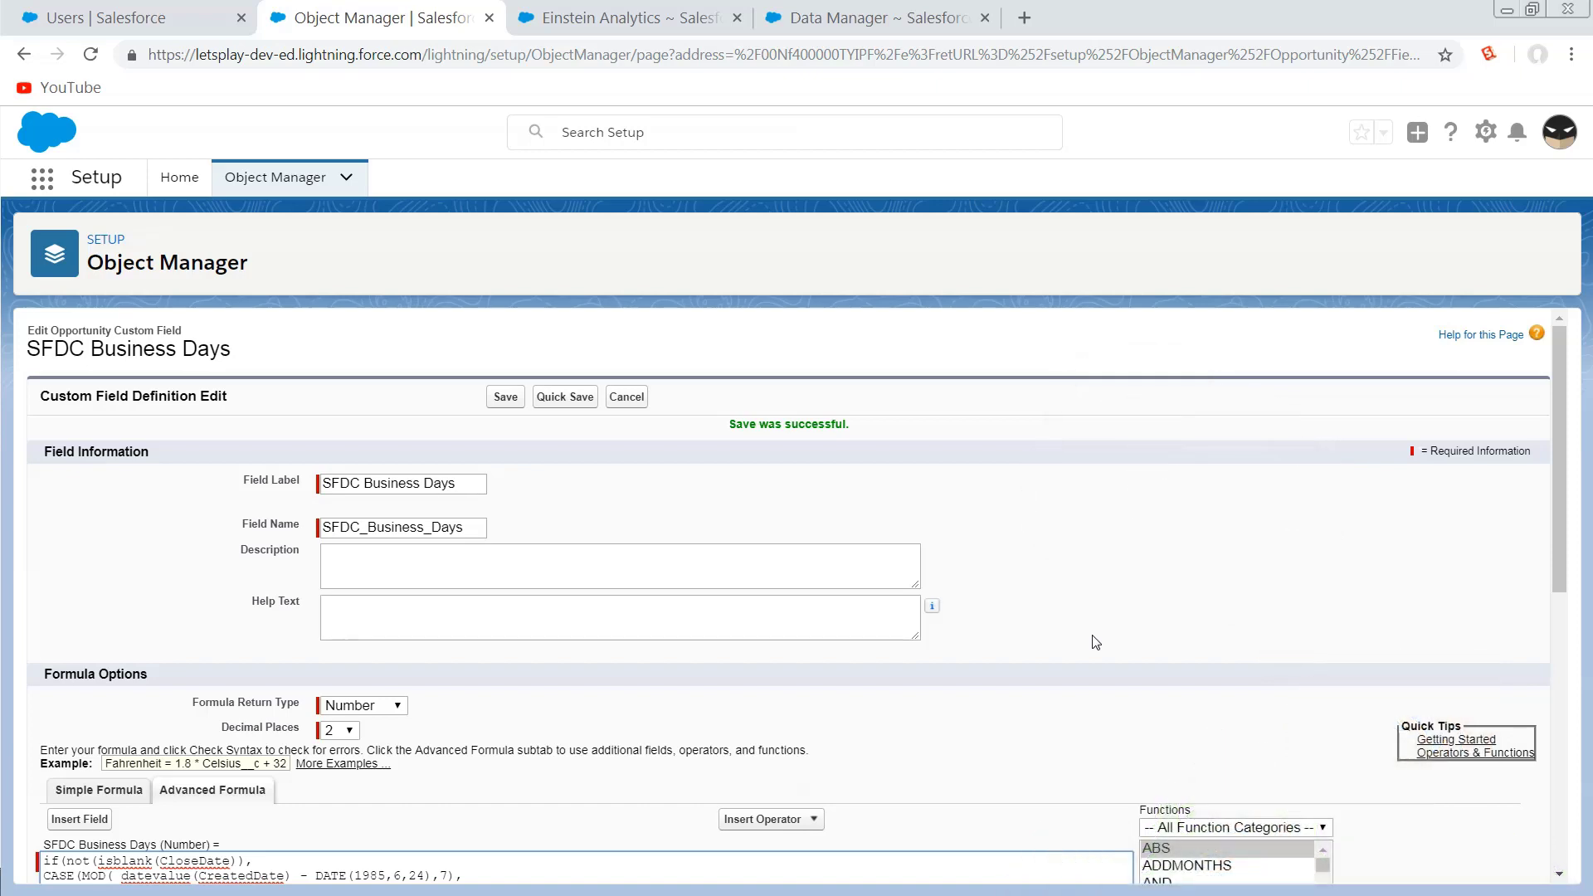
pyautogui.scroll(-5, 1096, 641)
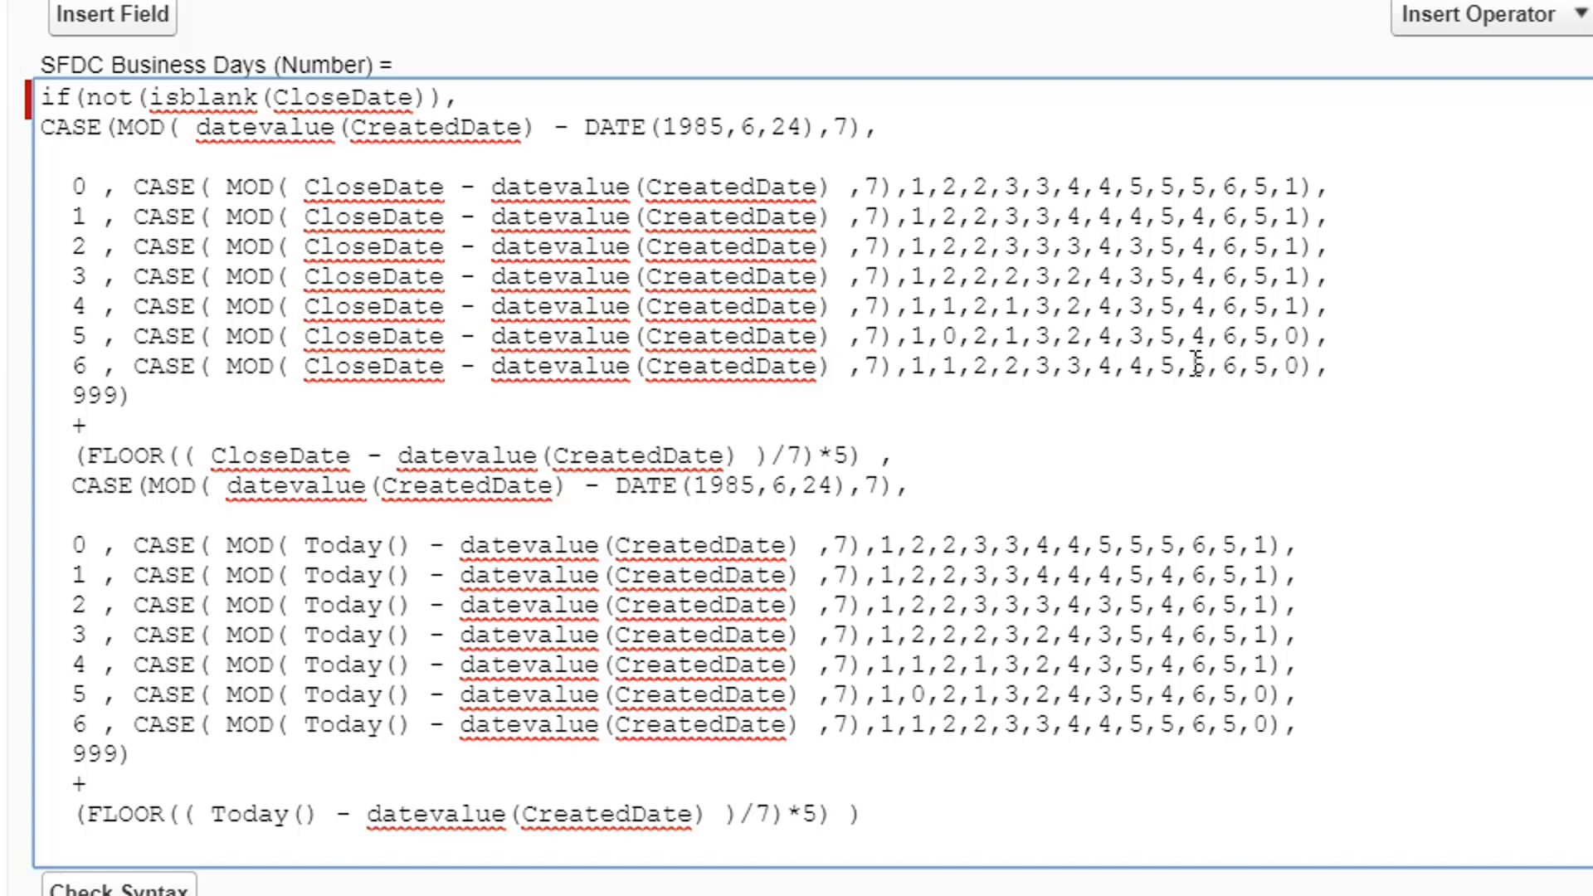
pyautogui.moveTo(912, 462); pyautogui.dragTo(41, 458)
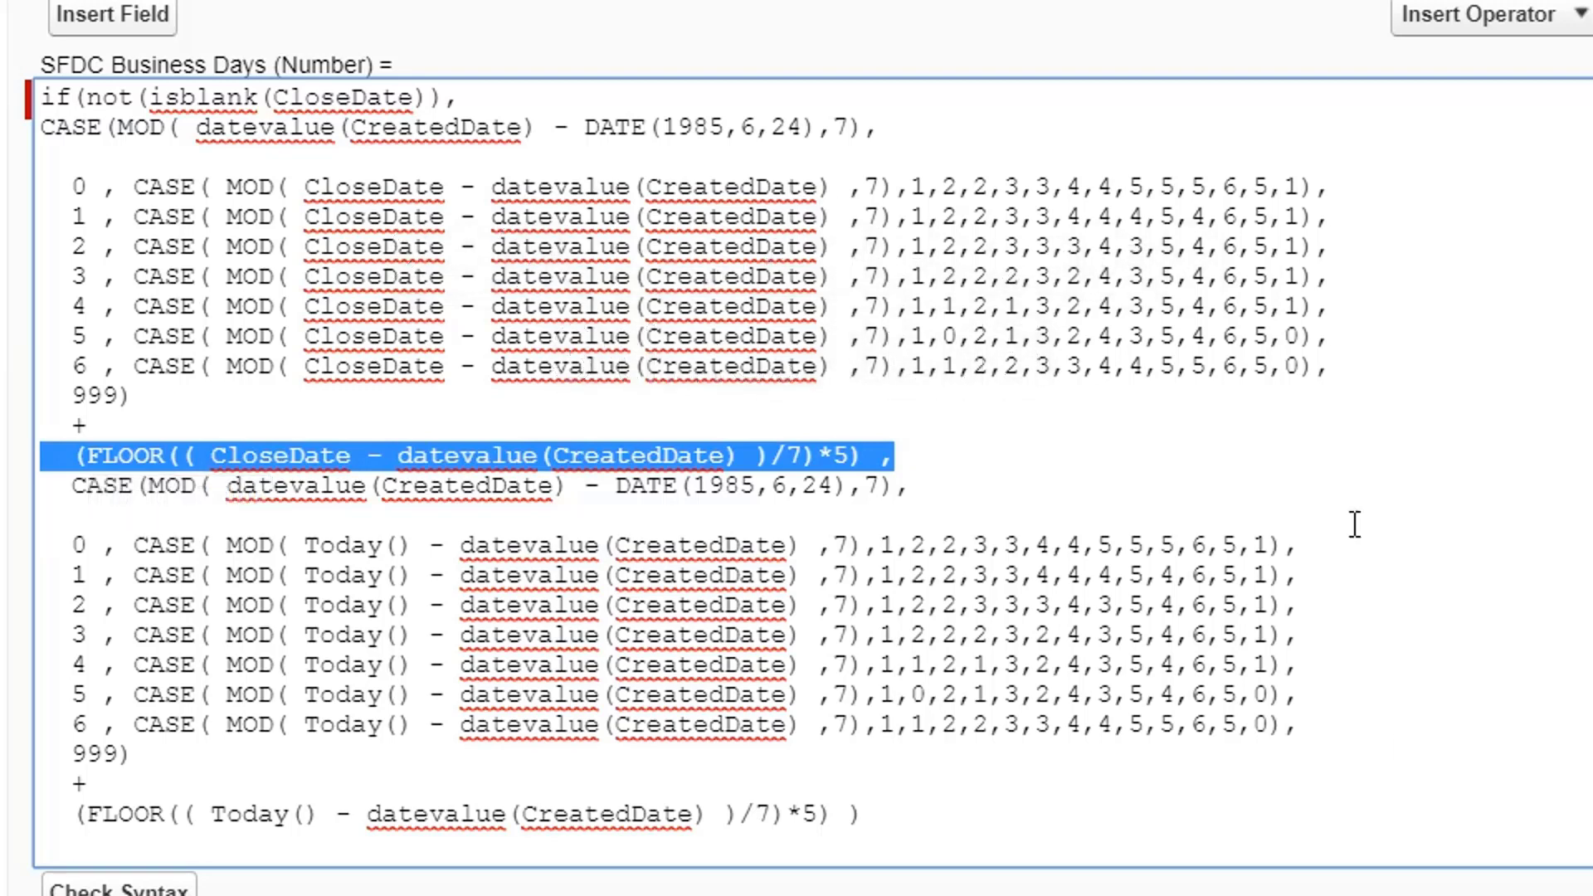
pyautogui.click(1402, 490)
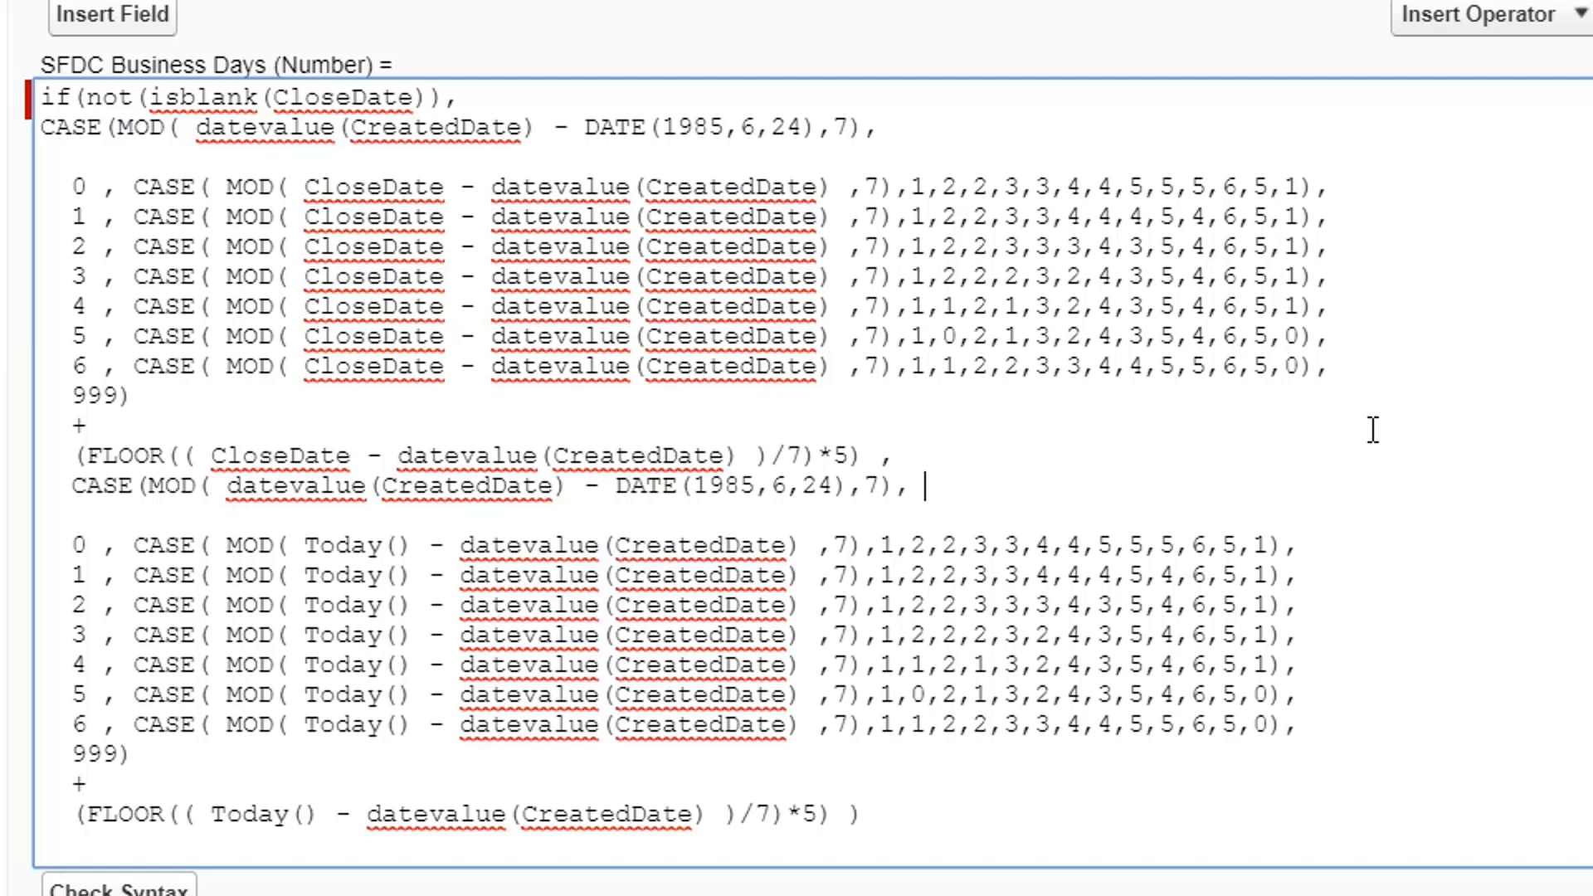
pyautogui.moveTo(510, 98); pyautogui.dragTo(7, 97)
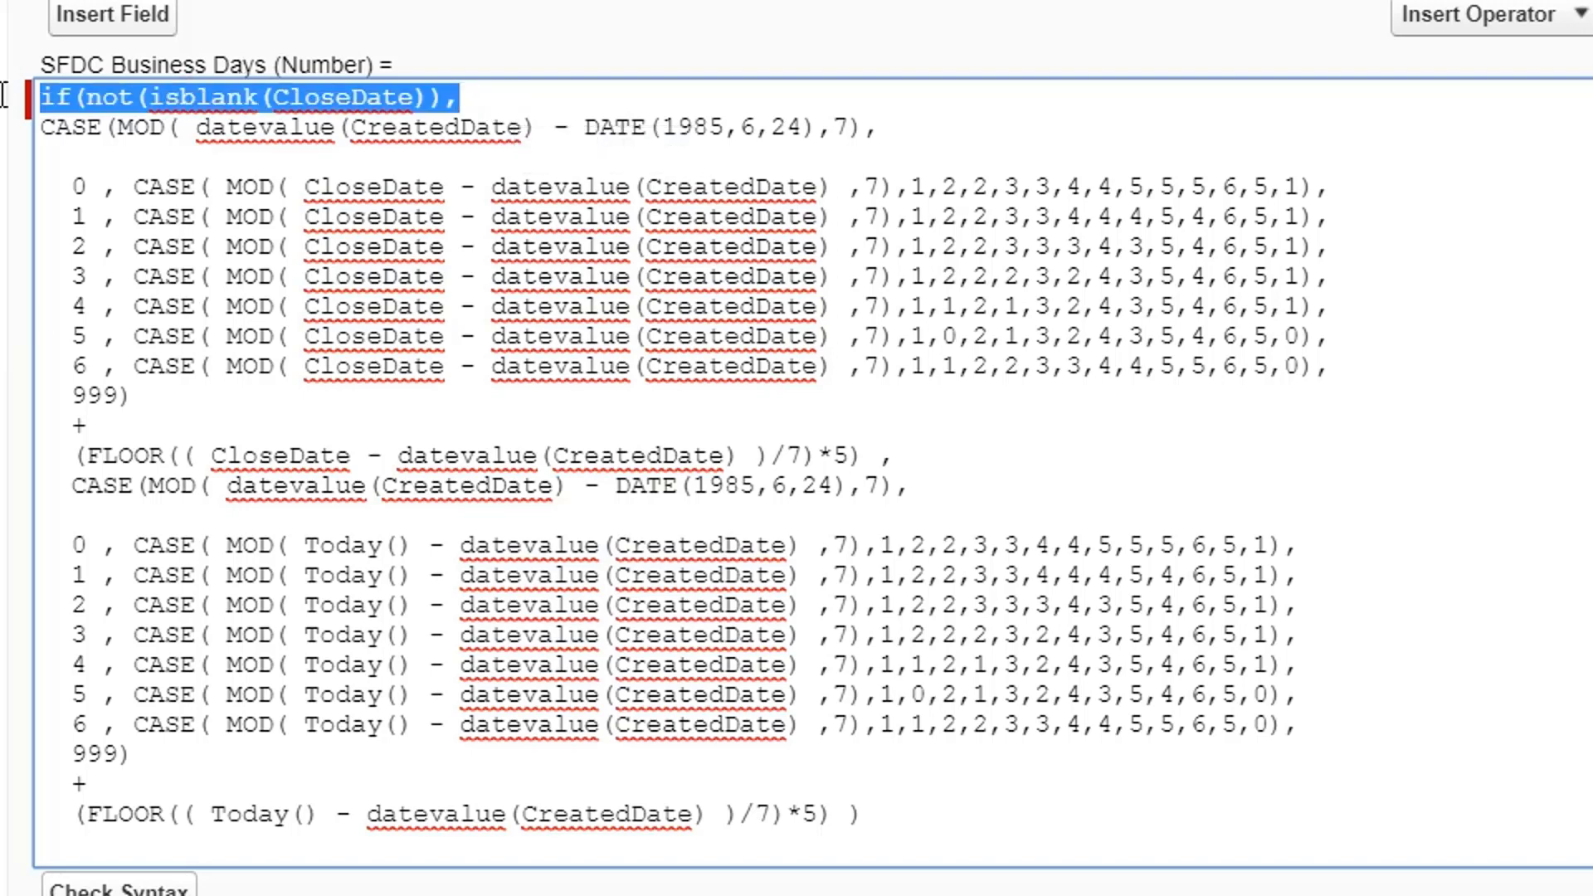
pyautogui.click(101, 426)
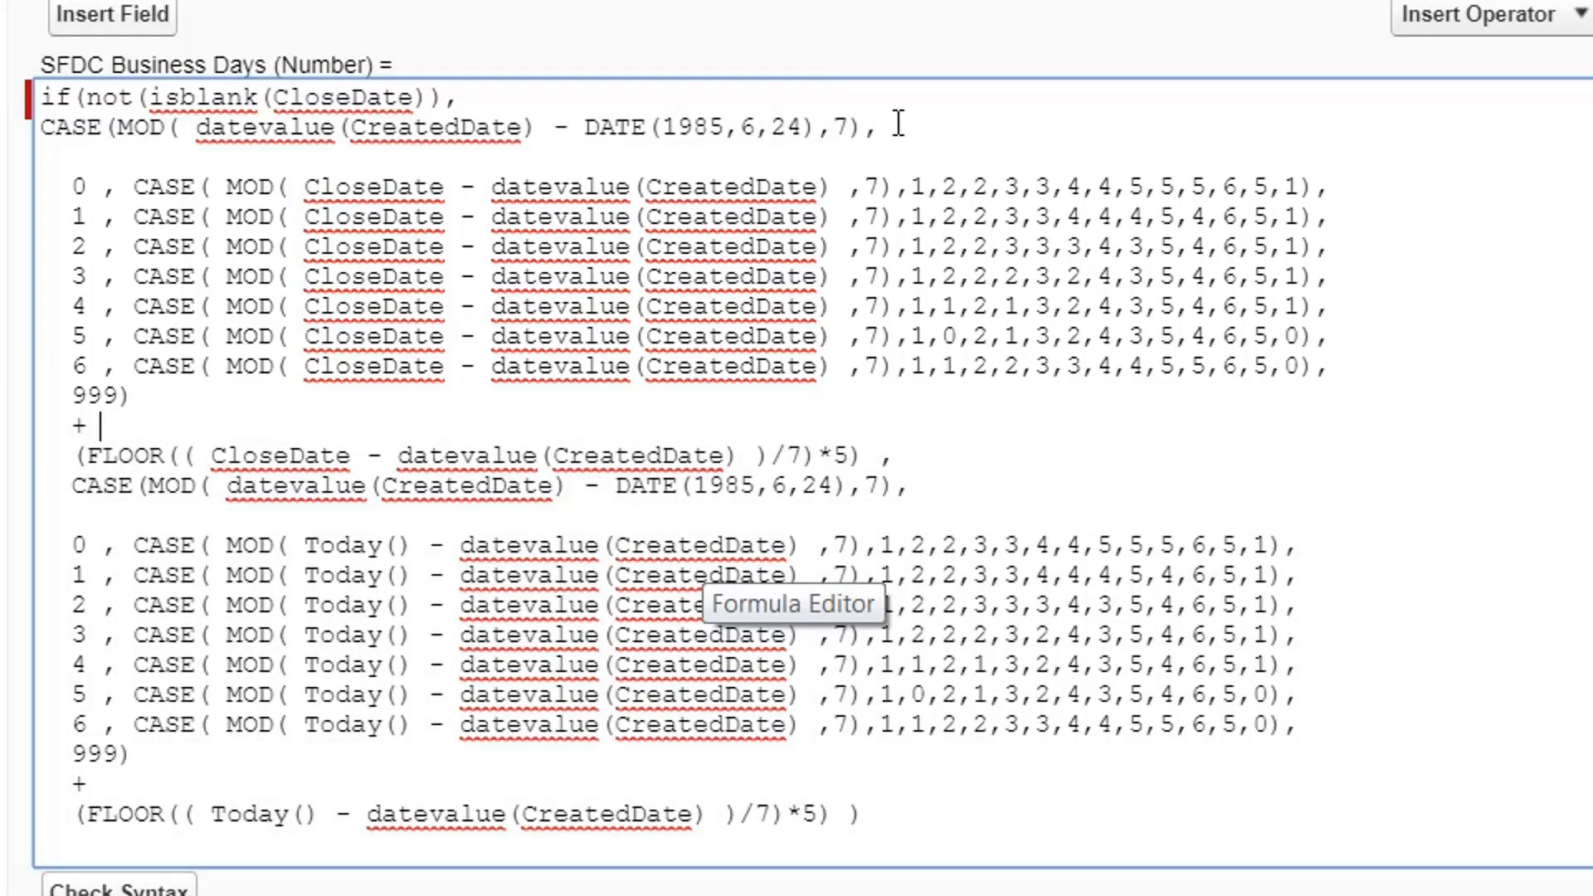
pyautogui.click(900, 125)
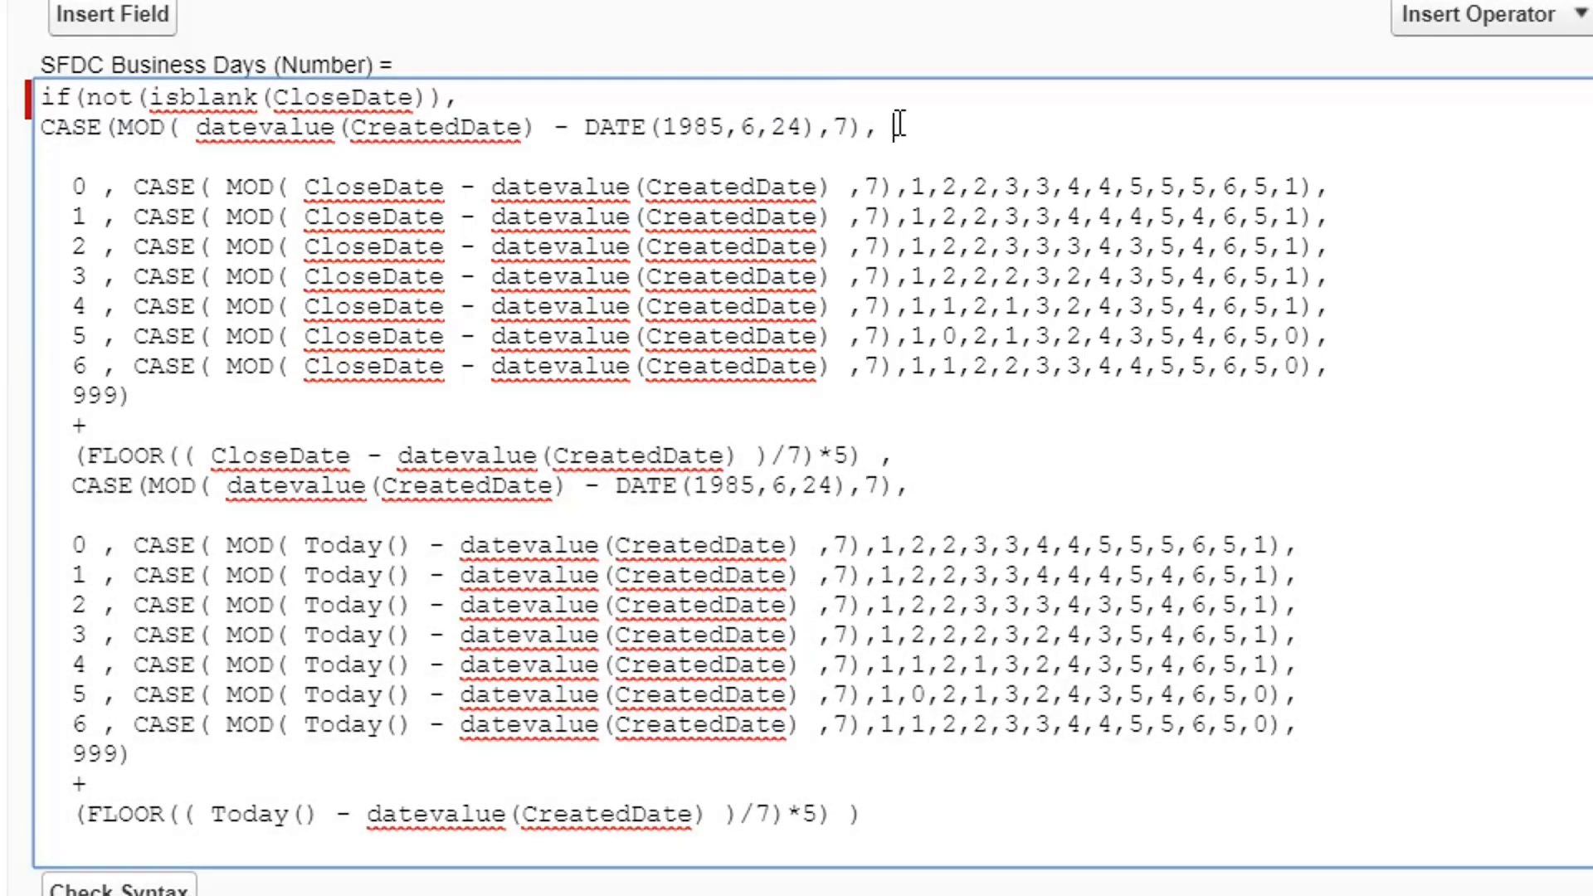
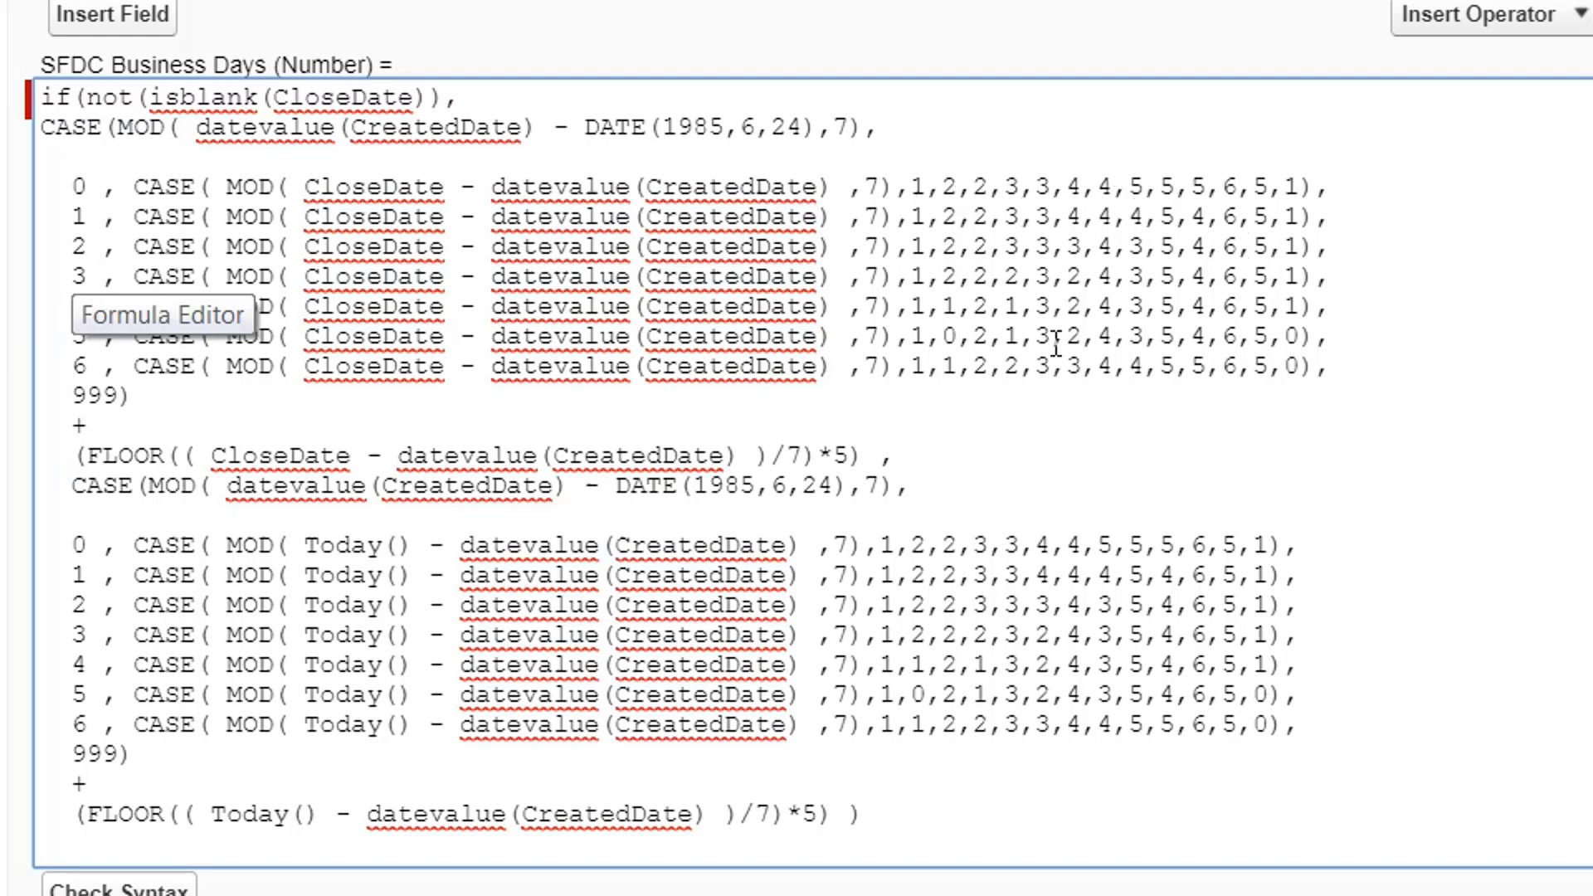
pyautogui.click(1413, 366)
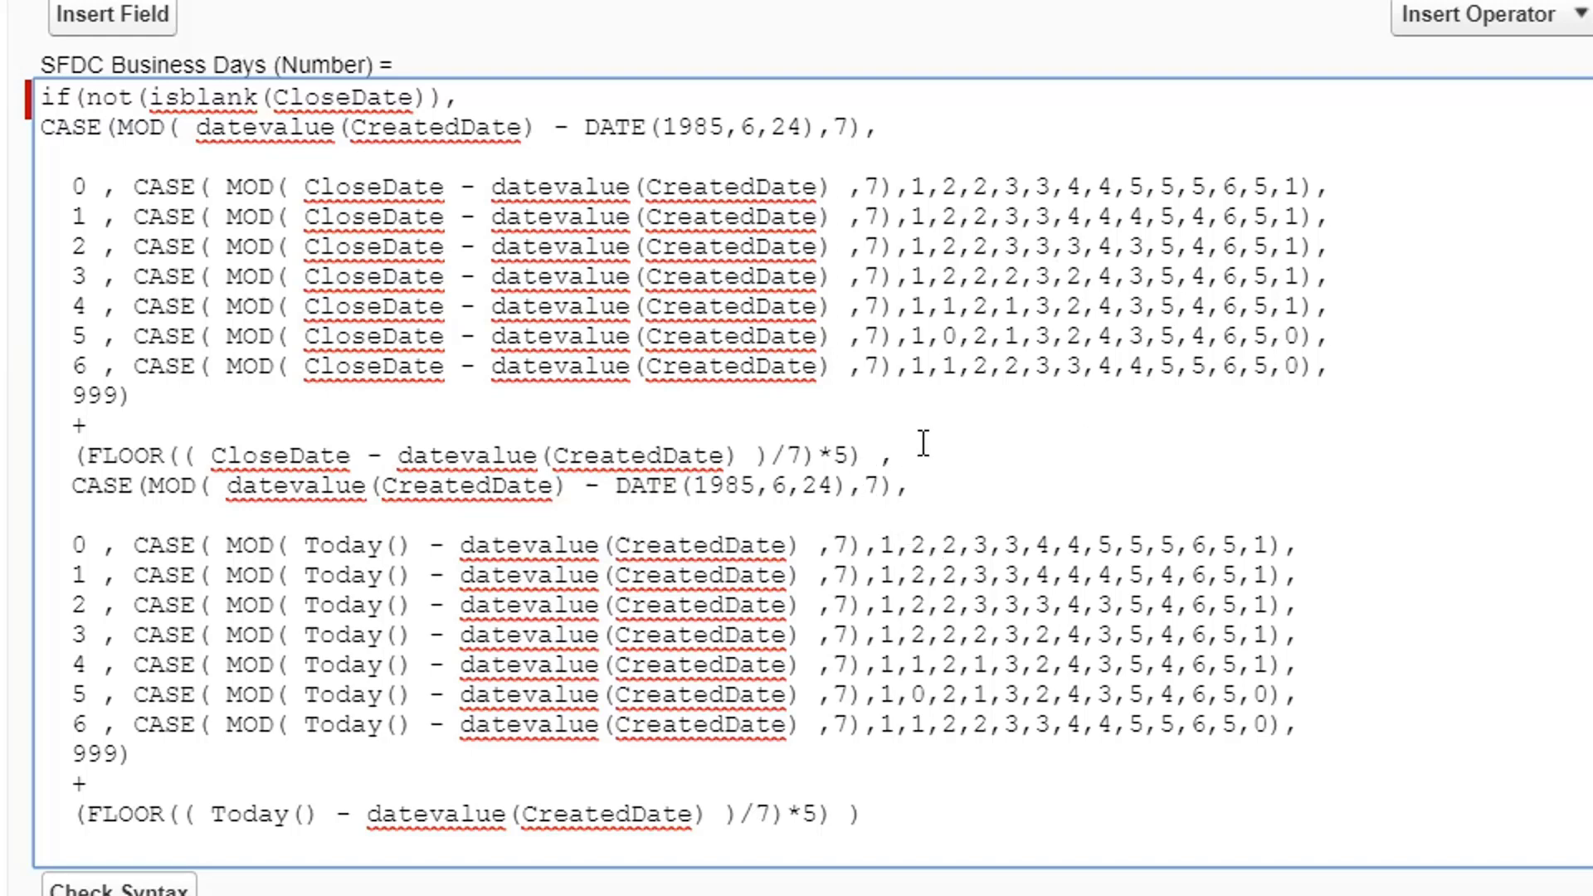
pyautogui.moveTo(913, 454); pyautogui.dragTo(51, 455)
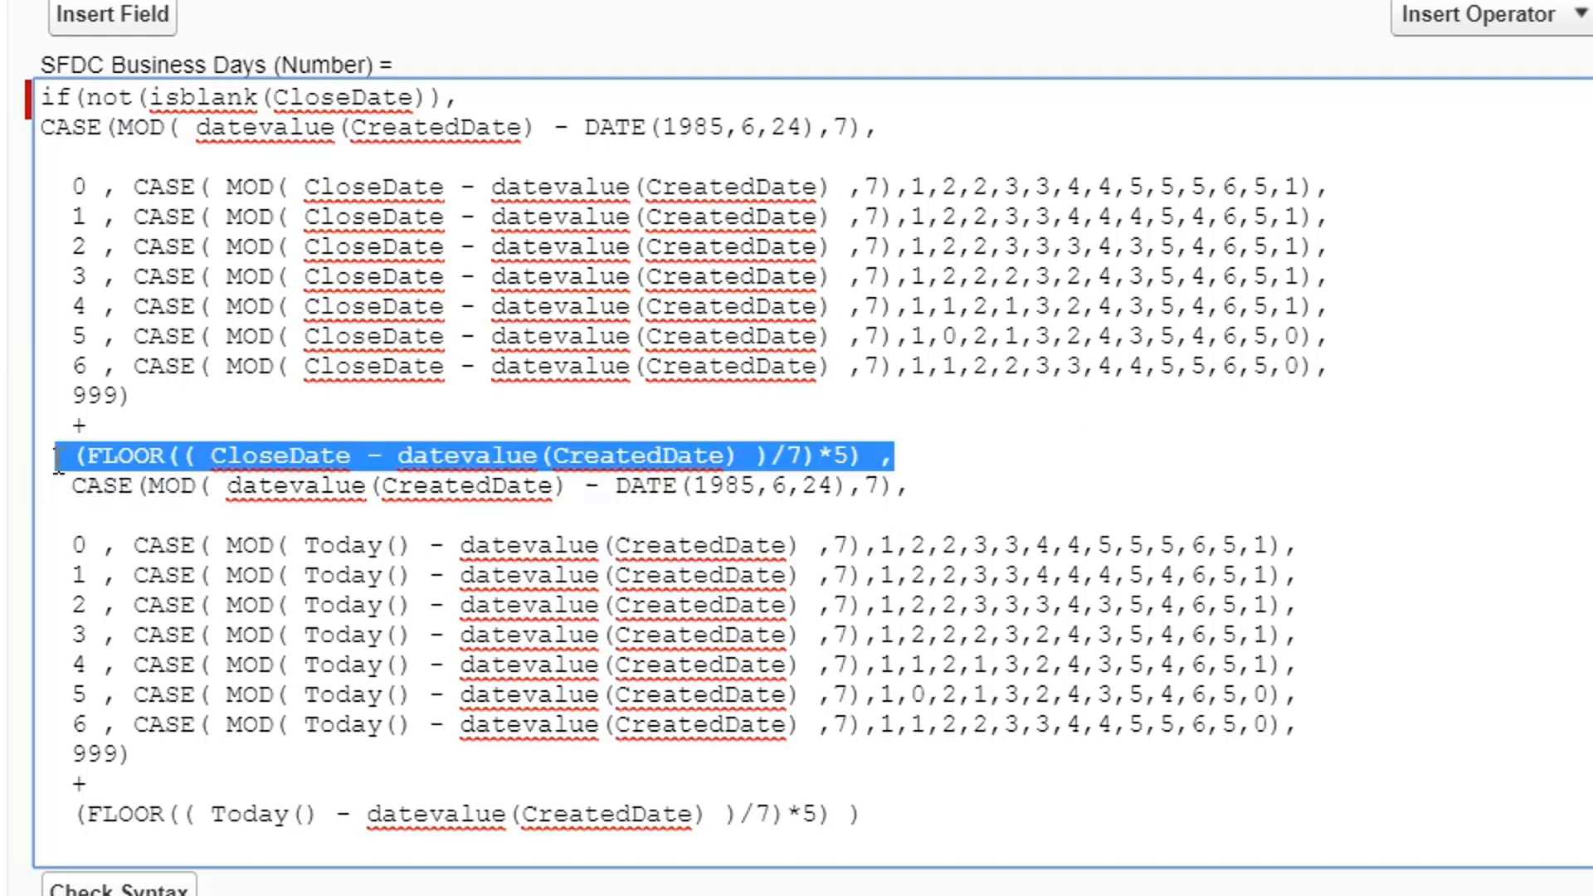
pyautogui.click(969, 456)
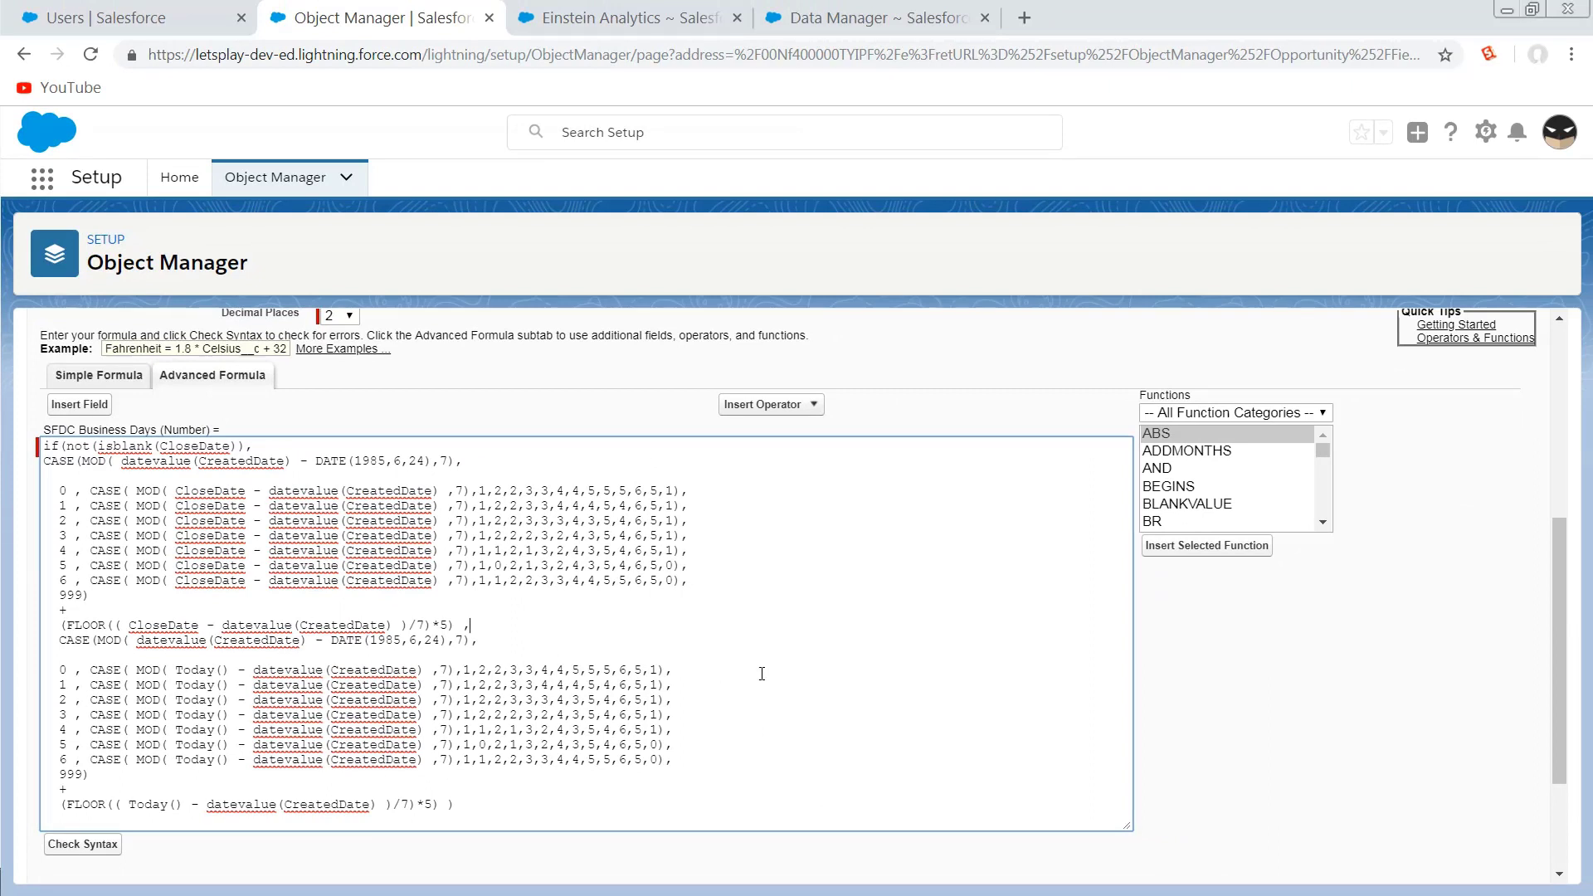
pyautogui.scroll(1, 764, 676)
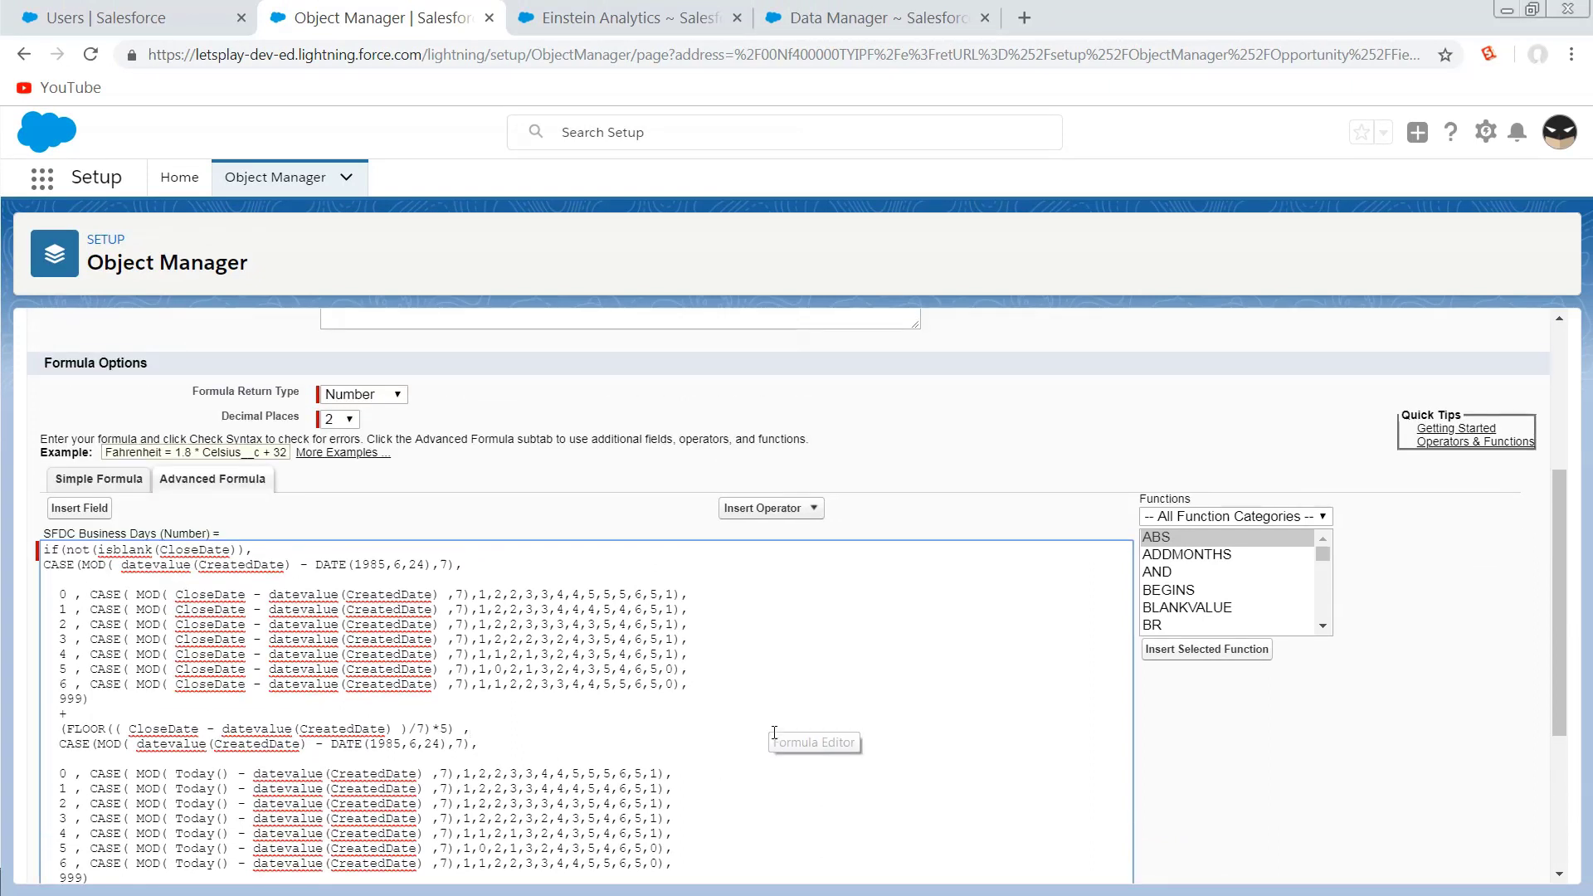
pyautogui.scroll(3, 774, 733)
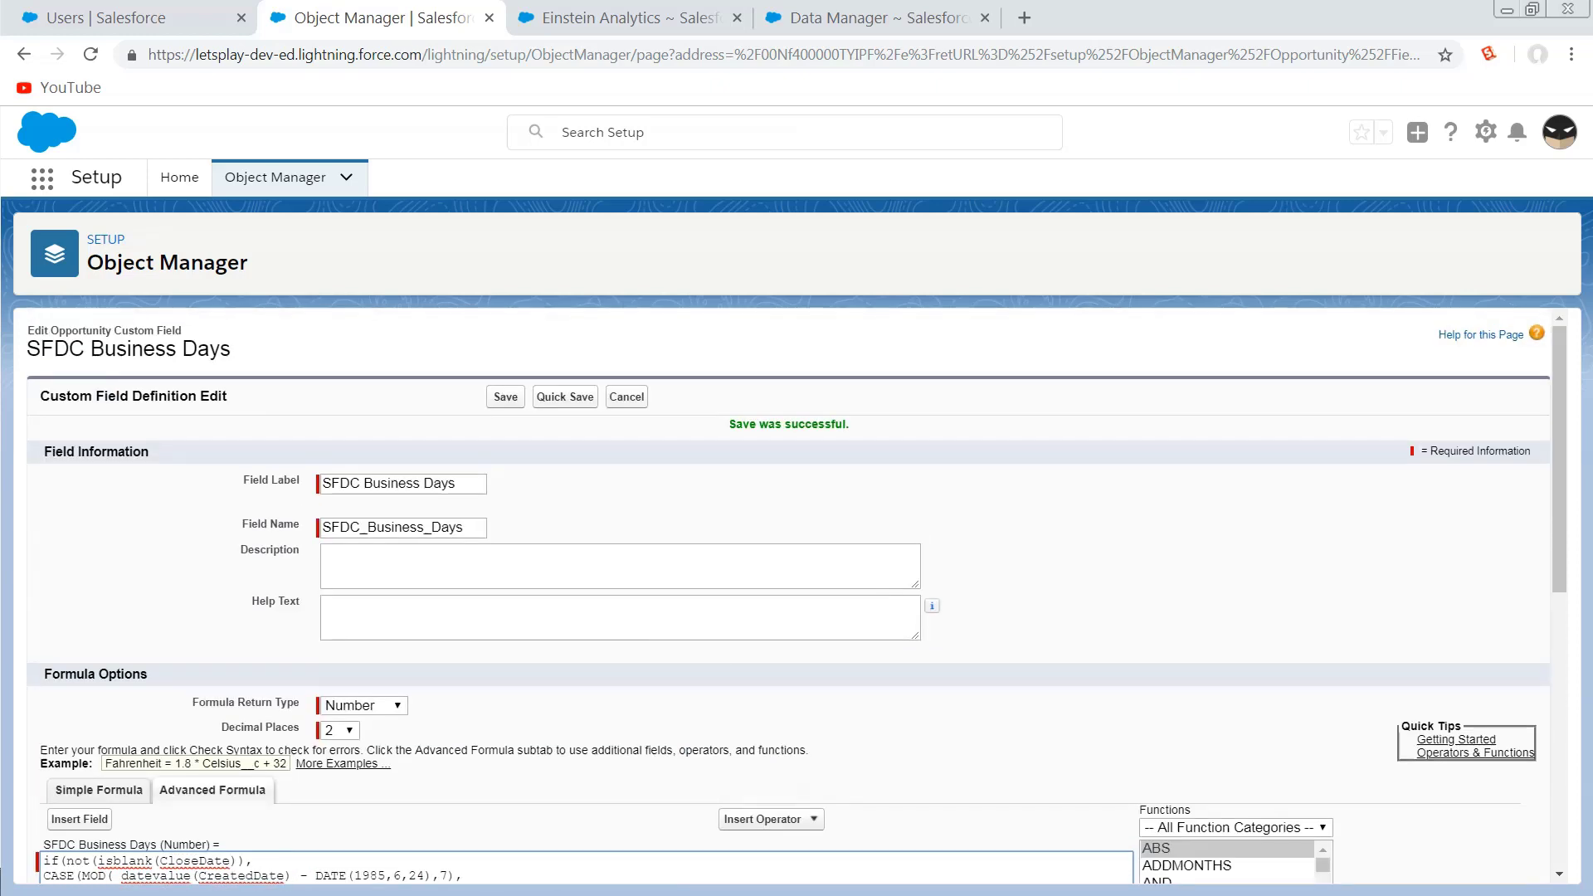
# Switch to the Dataflow 11 editor, open the businessDays node and review the startDay and endDay expressions.
pyautogui.hotkey('ctrl', '4')
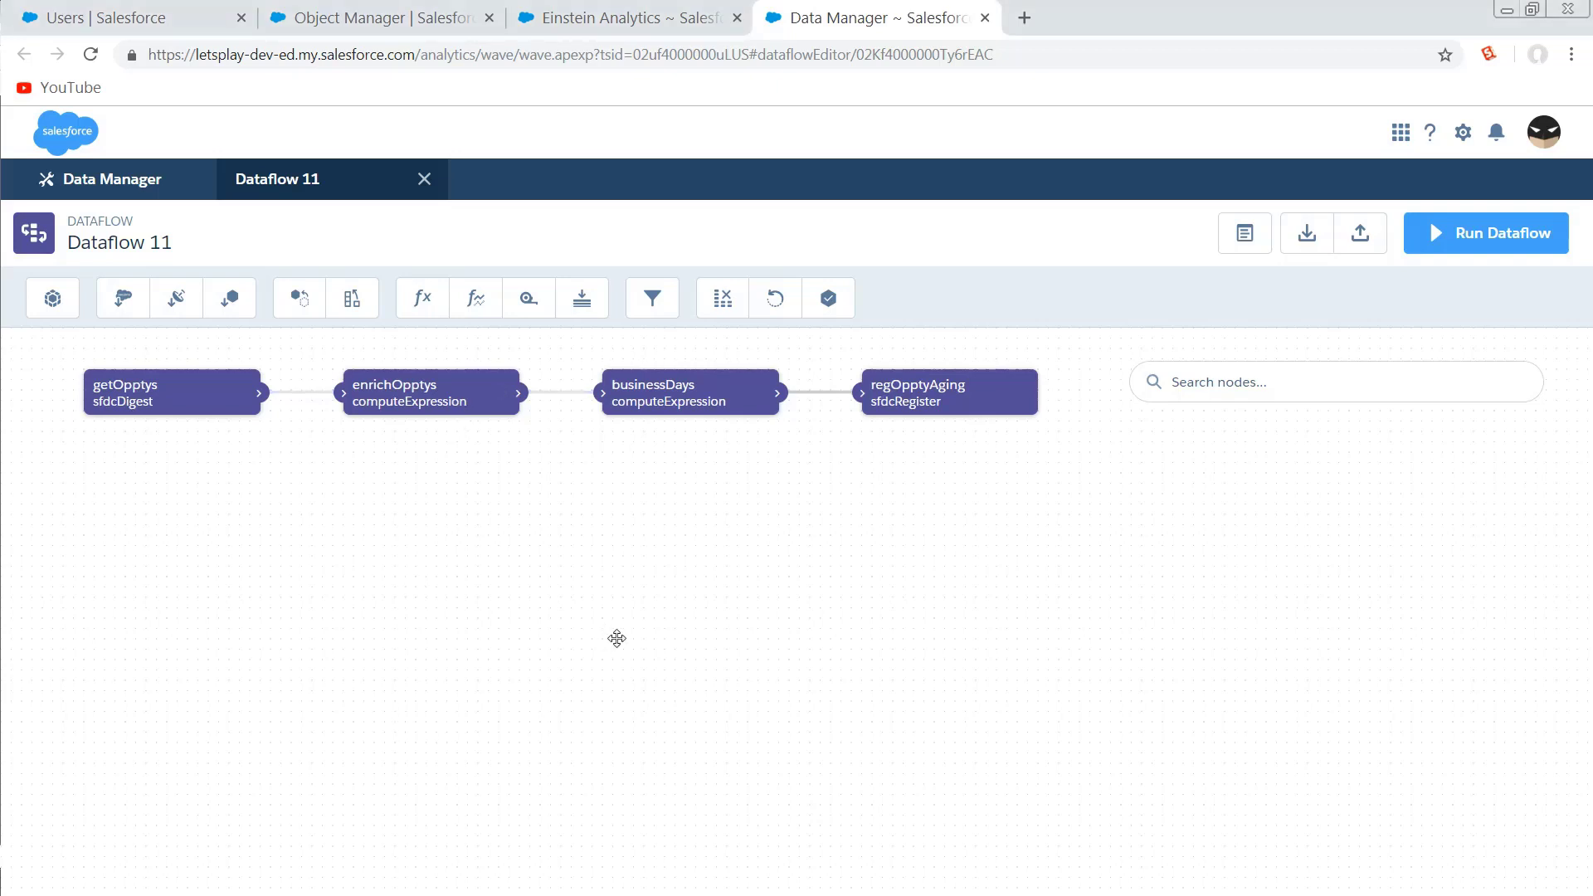
pyautogui.click(658, 412)
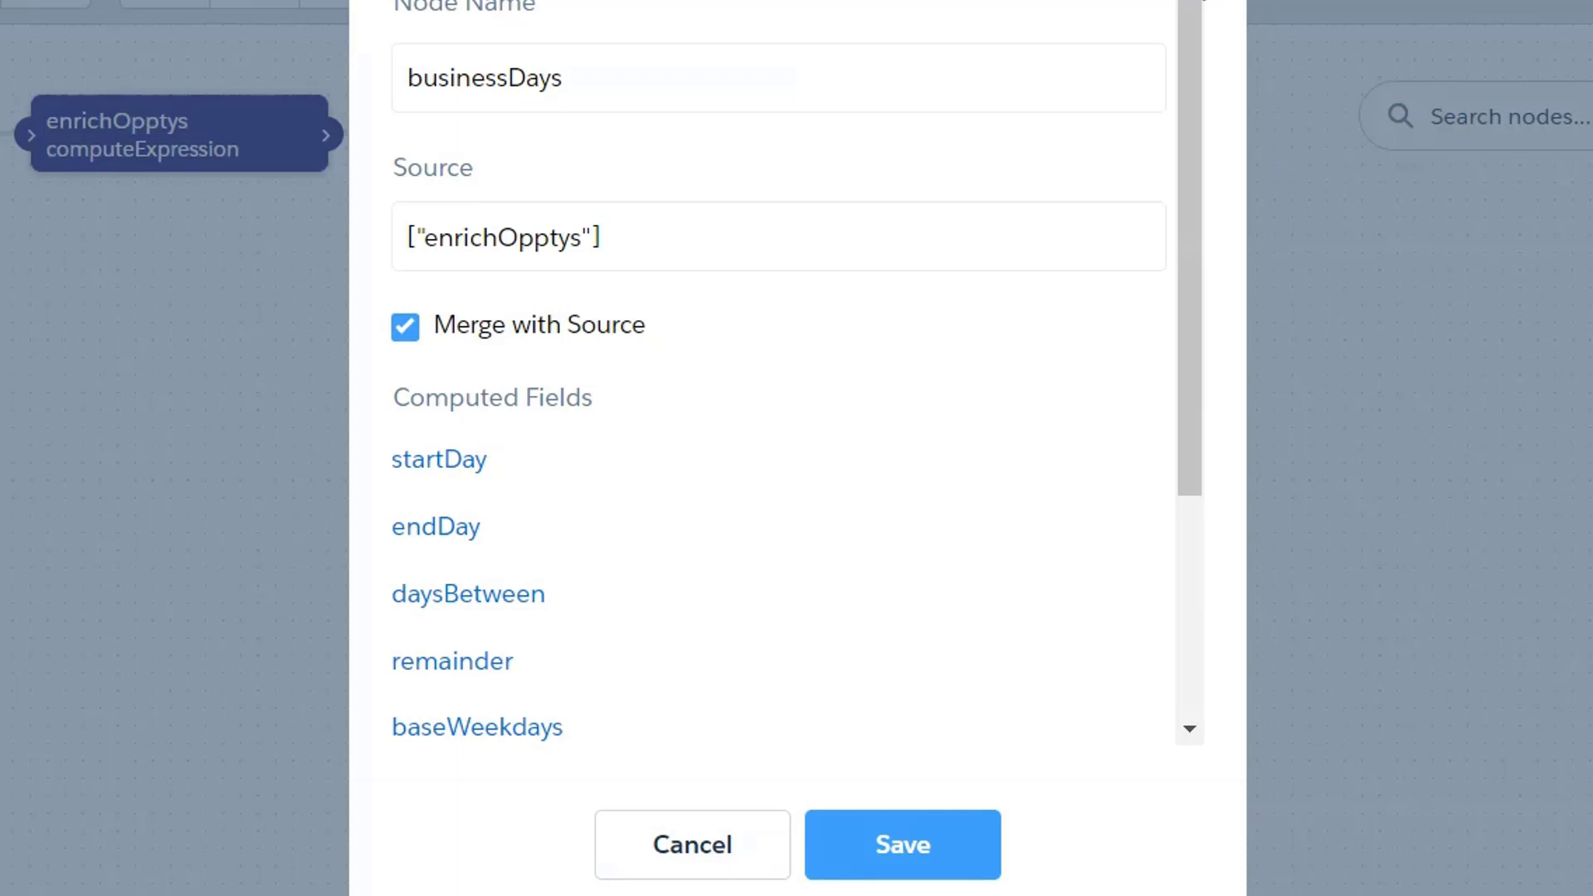
pyautogui.moveTo(1187, 25); pyautogui.dragTo(1210, 181)
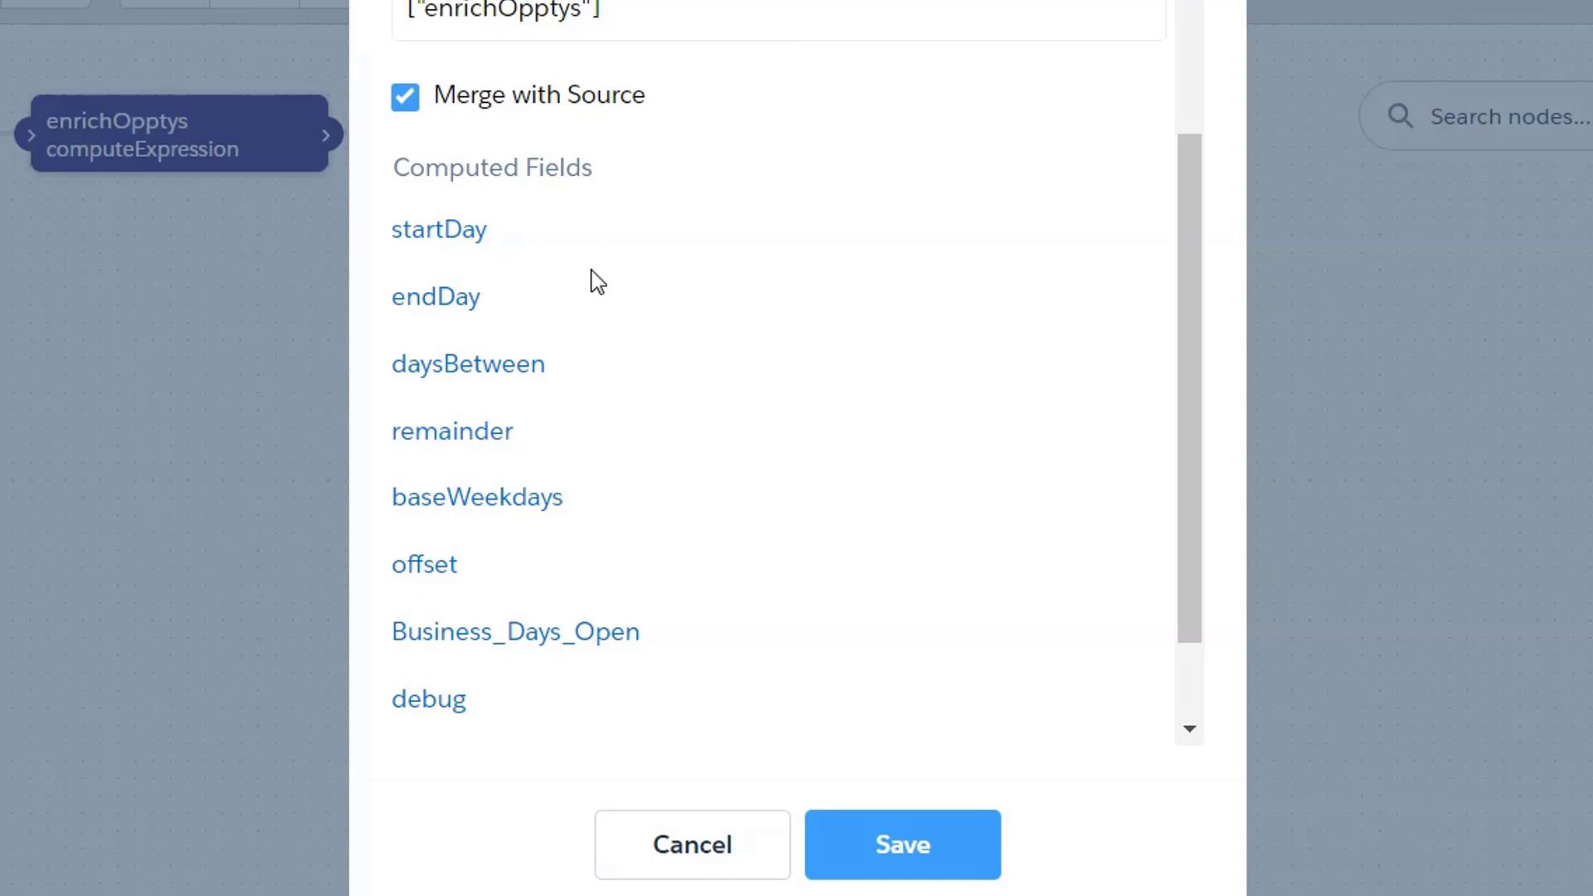
pyautogui.click(443, 232)
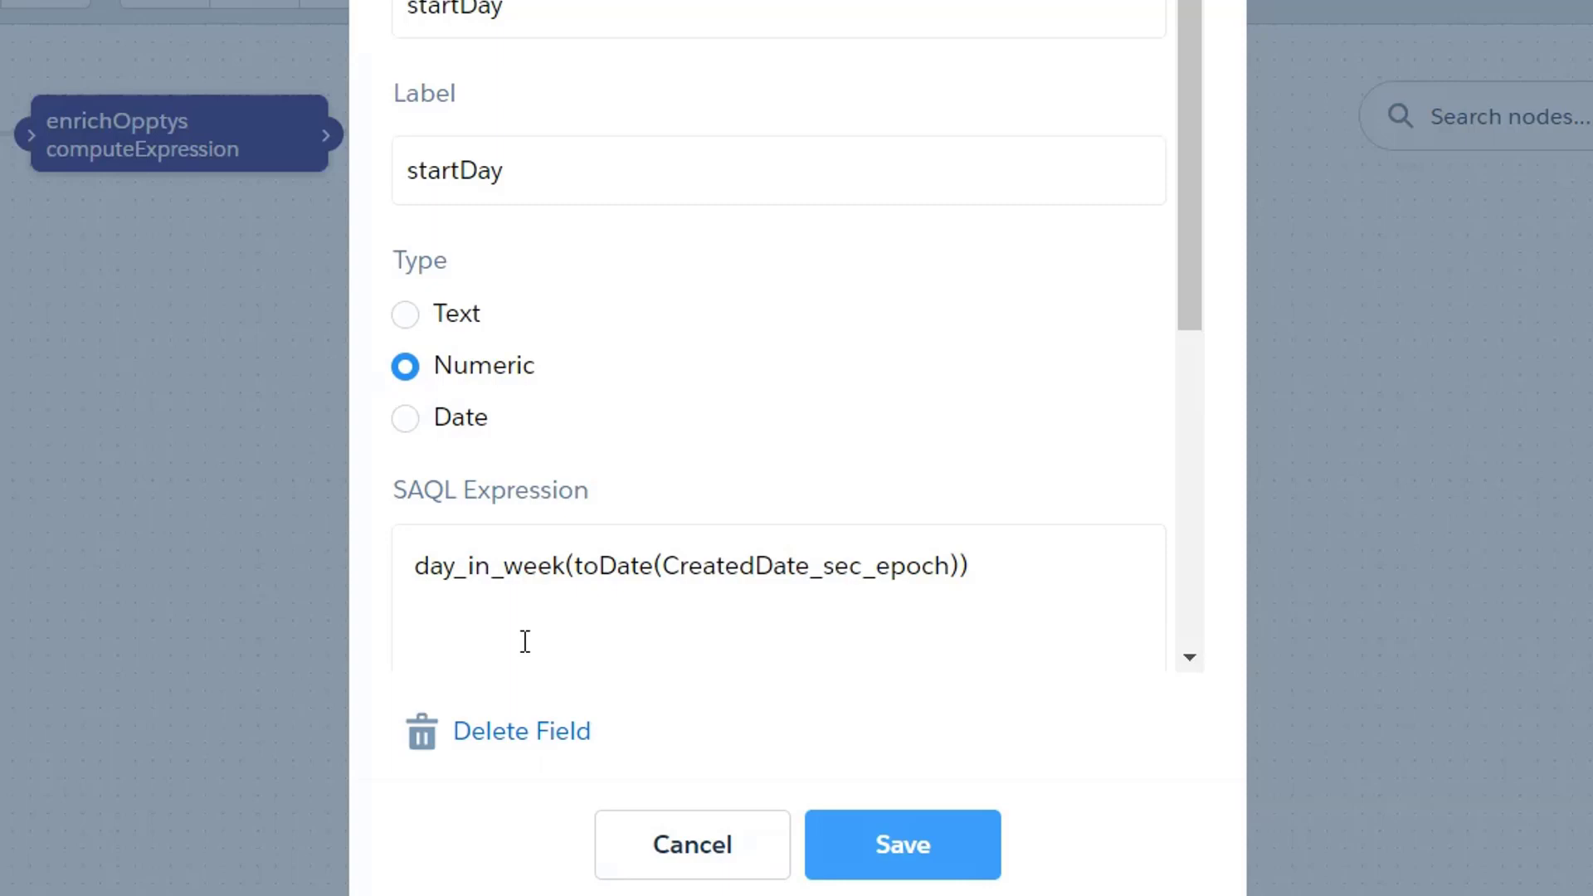
pyautogui.click(693, 845)
pyautogui.click(437, 535)
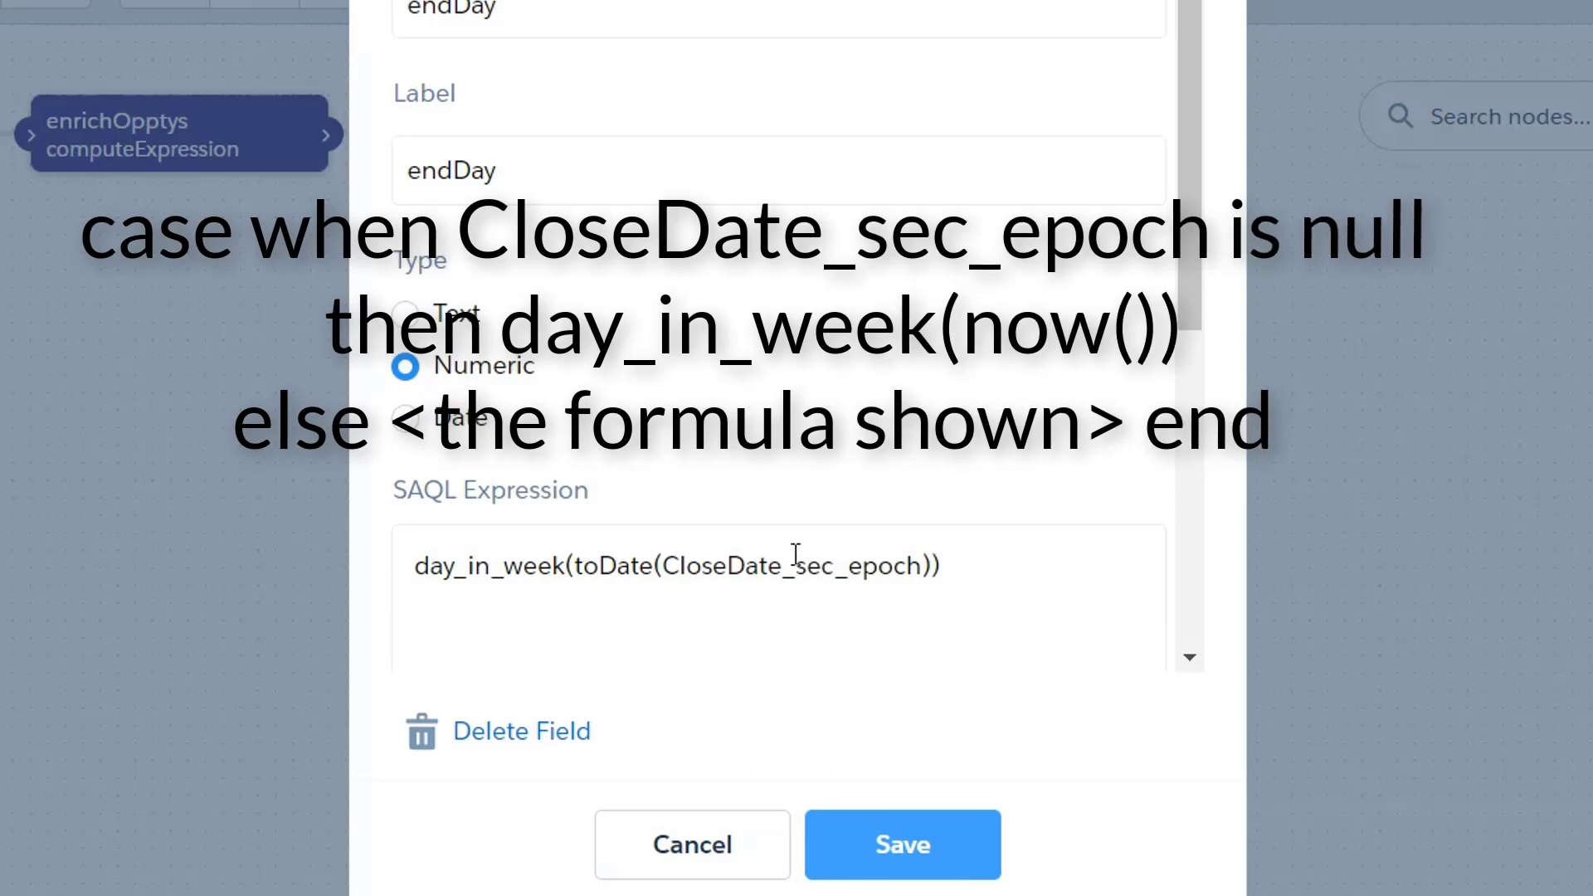
pyautogui.click(890, 845)
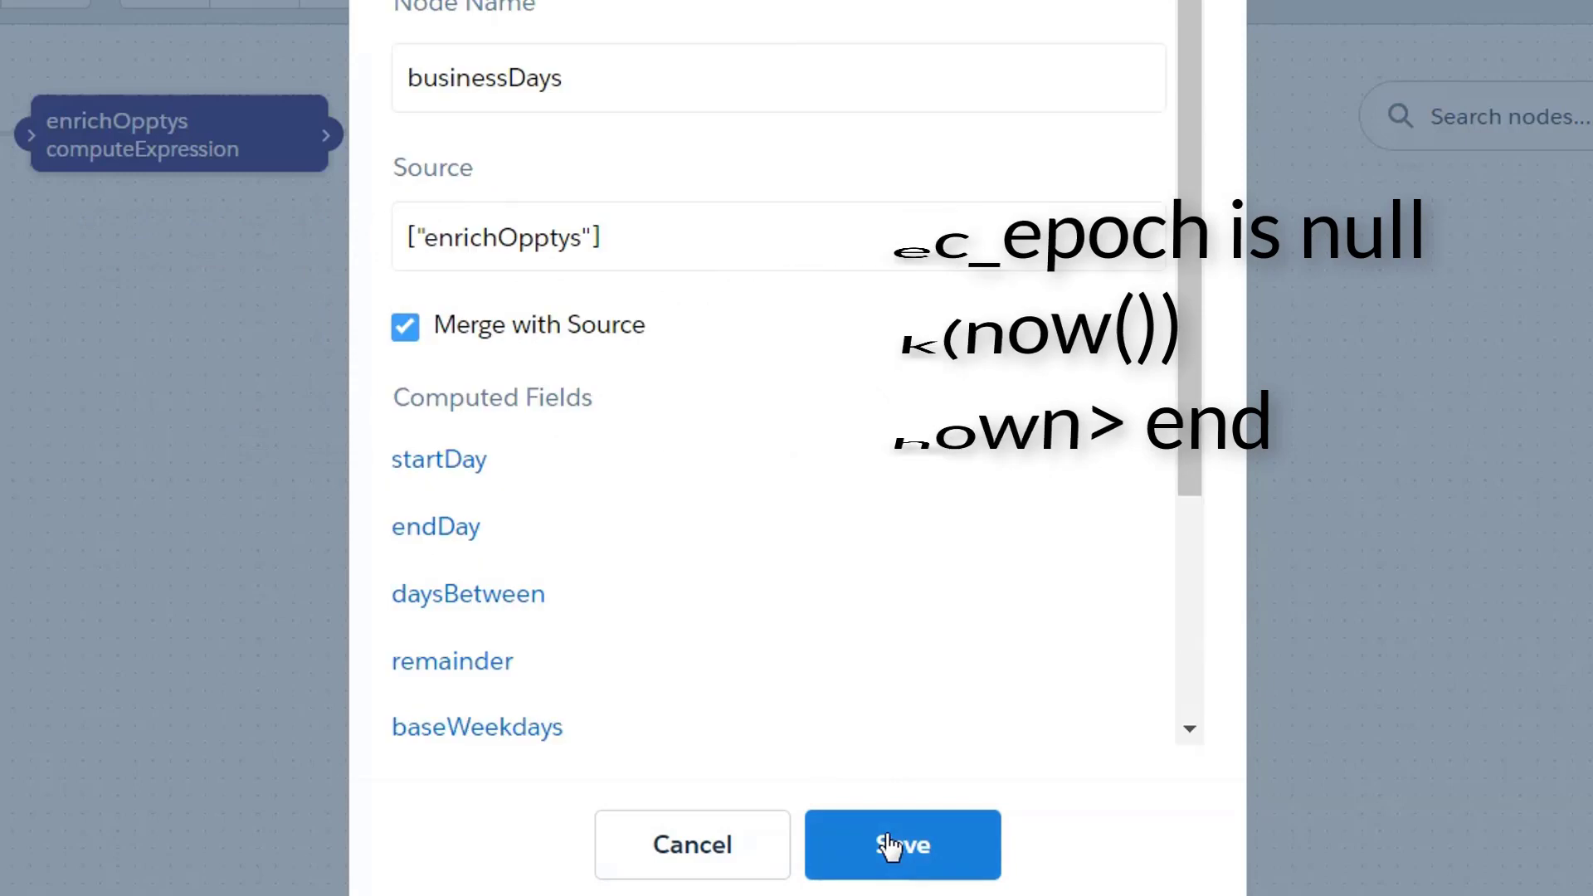
# Change the null-CloseDate branch of the daysBetween expression to ((date_to_epoch(now()) - CreatedDate_sec_epoch)/86400)+1 and save the field.
pyautogui.click(537, 609)
pyautogui.moveTo(1189, 241); pyautogui.dragTo(1238, 365)
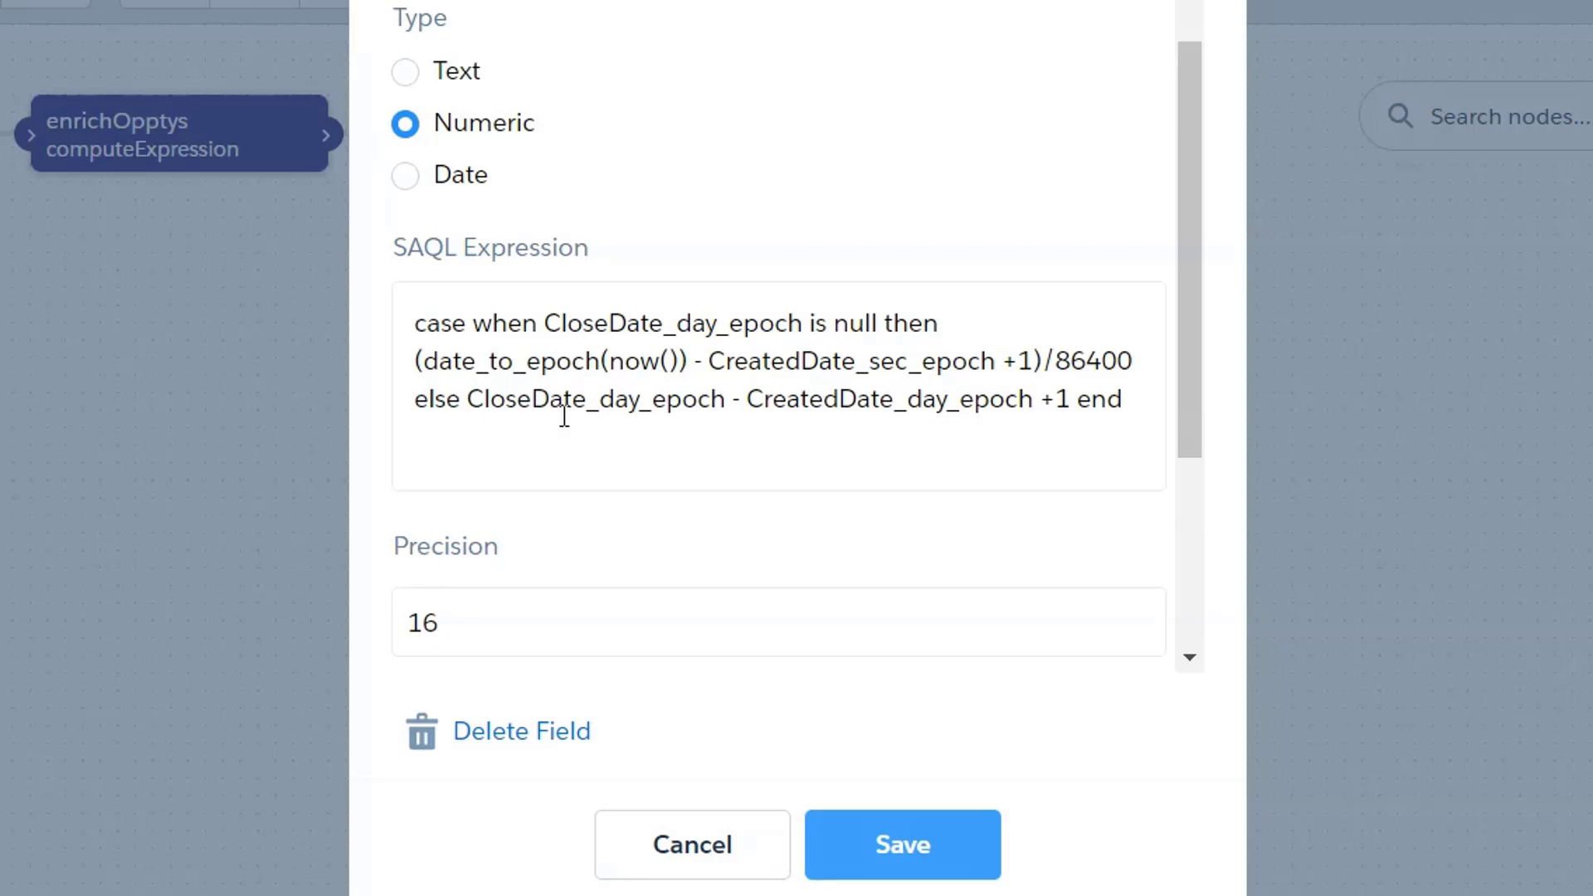
pyautogui.moveTo(1032, 361); pyautogui.dragTo(996, 361)
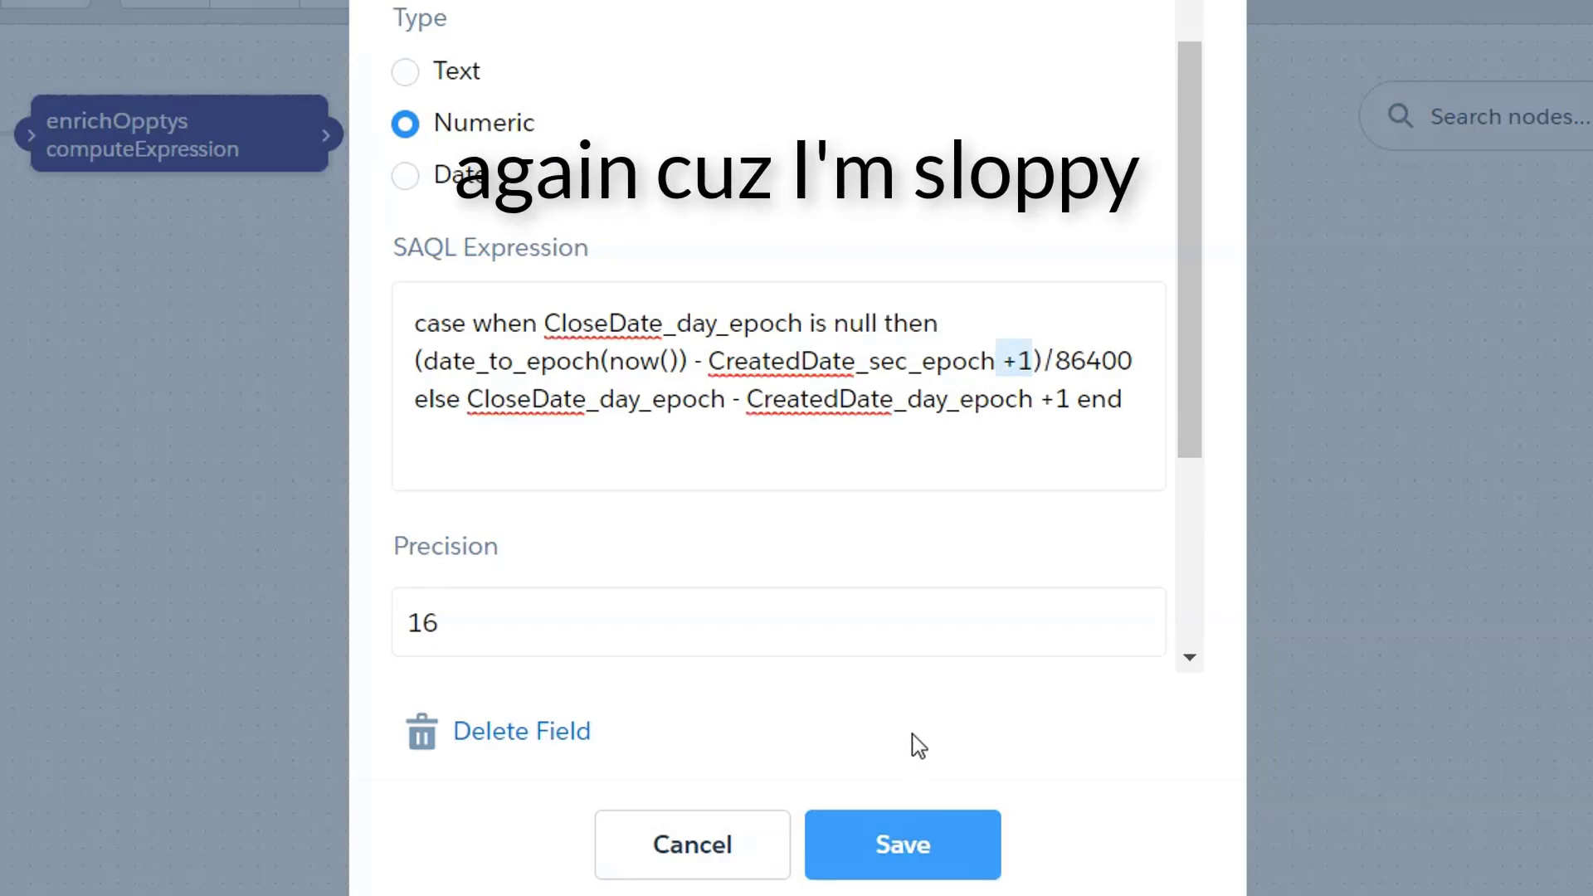
pyautogui.press('BackSpace')
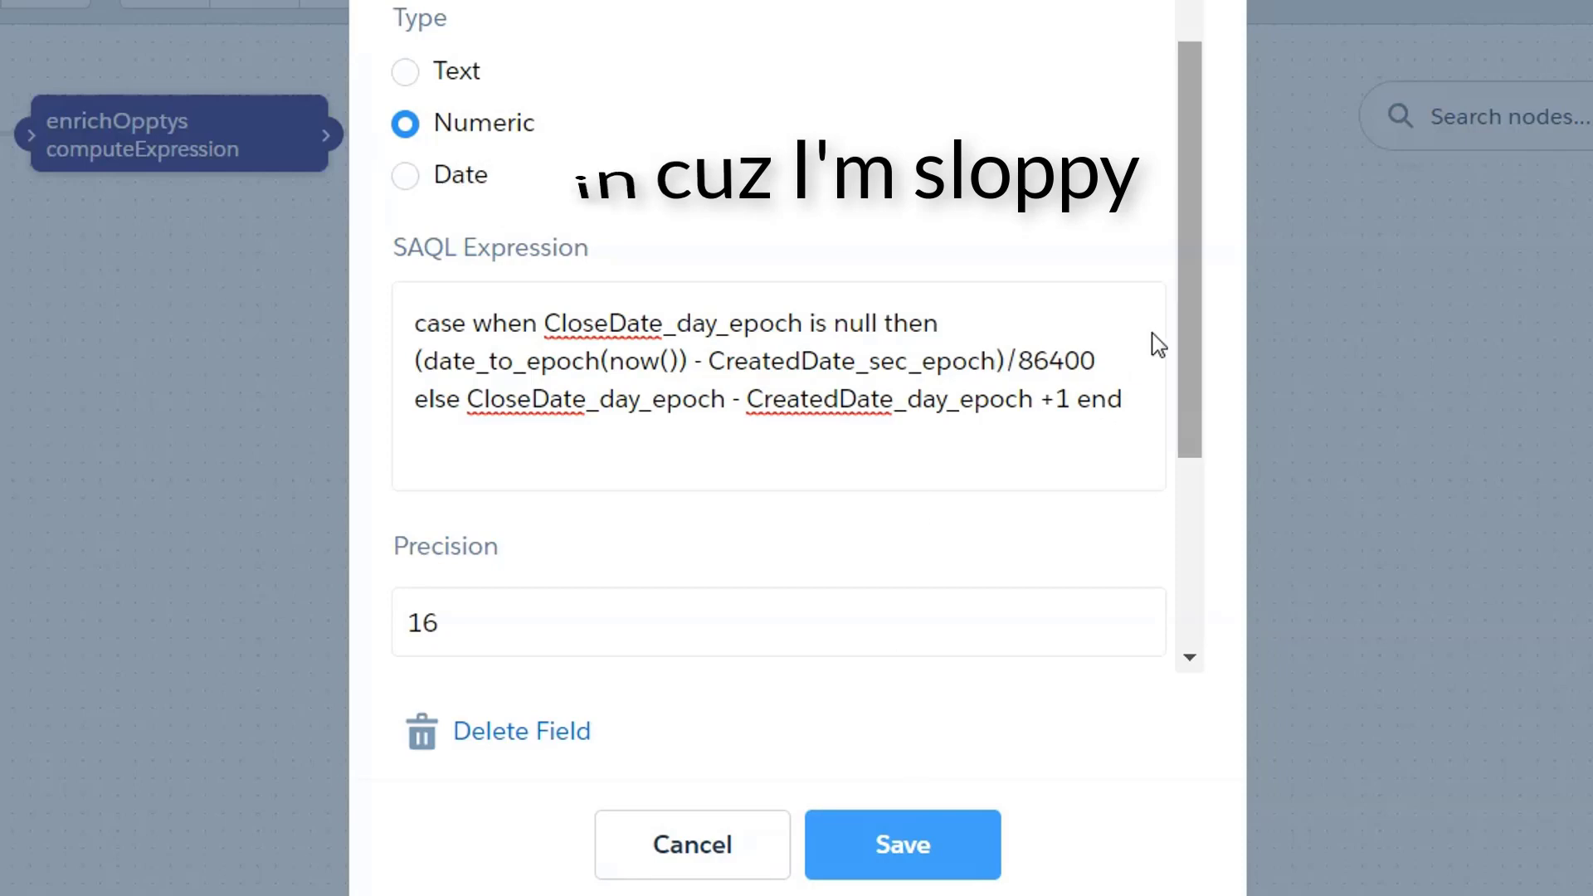
pyautogui.click(409, 365)
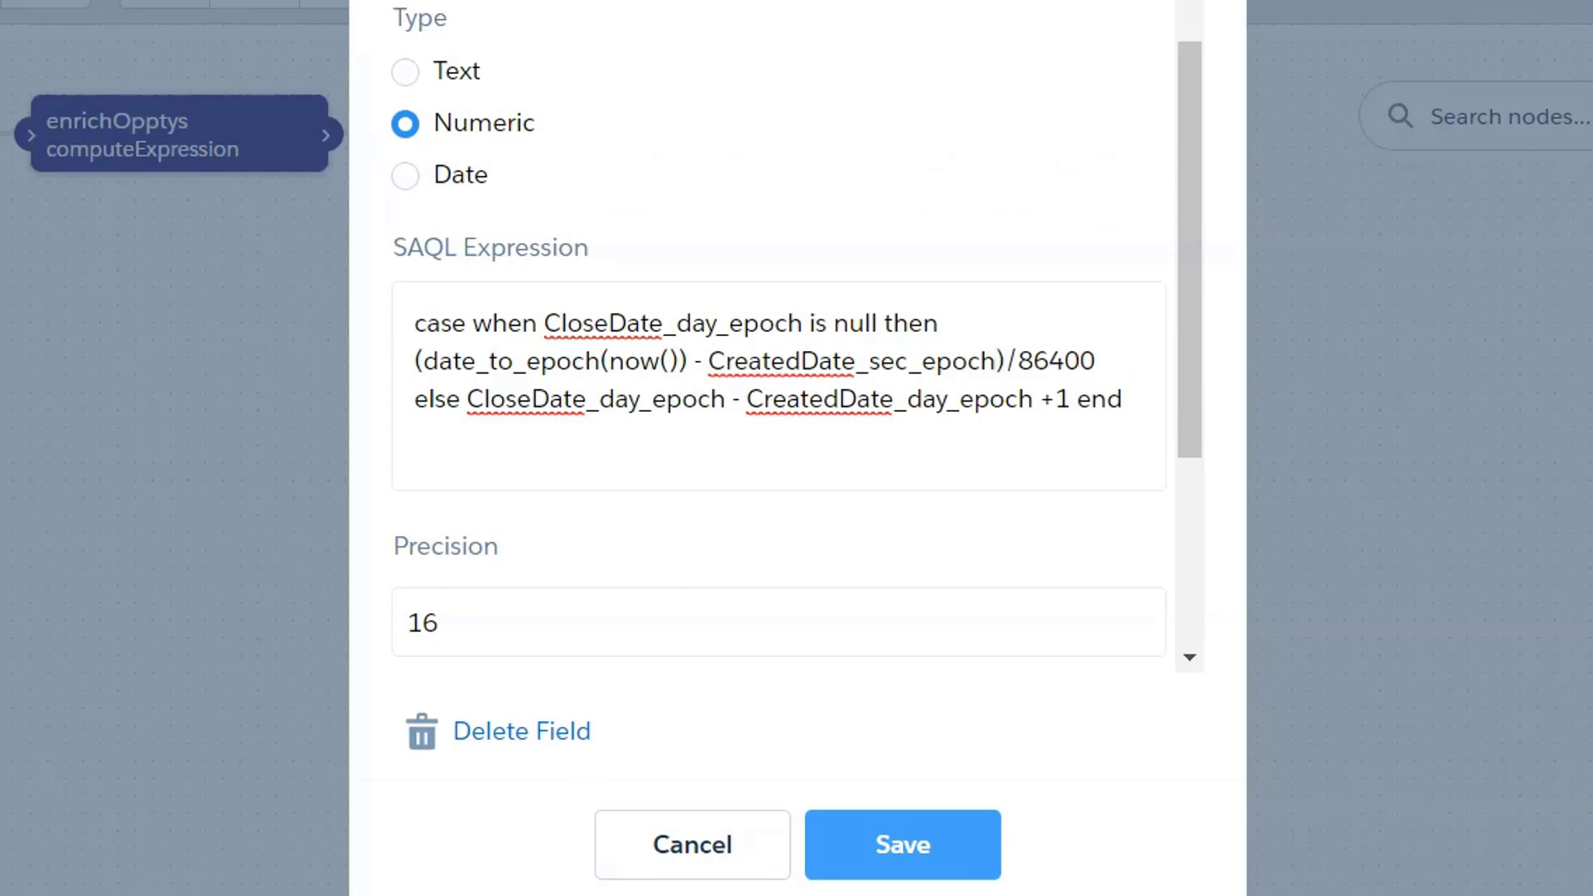
pyautogui.write('(')
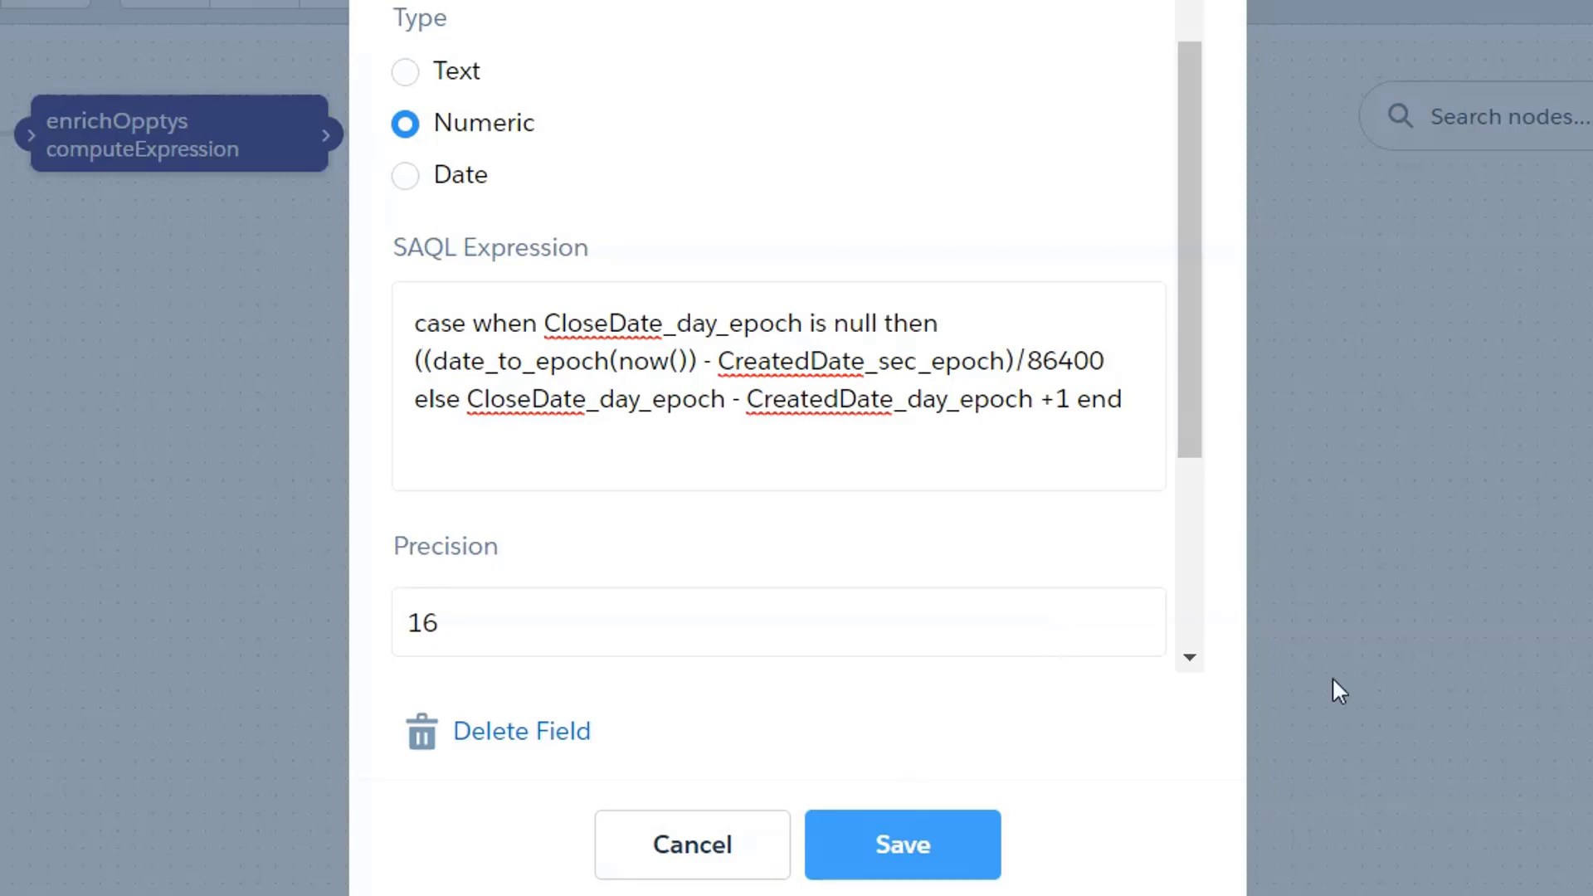
pyautogui.write(')+1')
pyautogui.moveTo(1115, 361); pyautogui.dragTo(1014, 362)
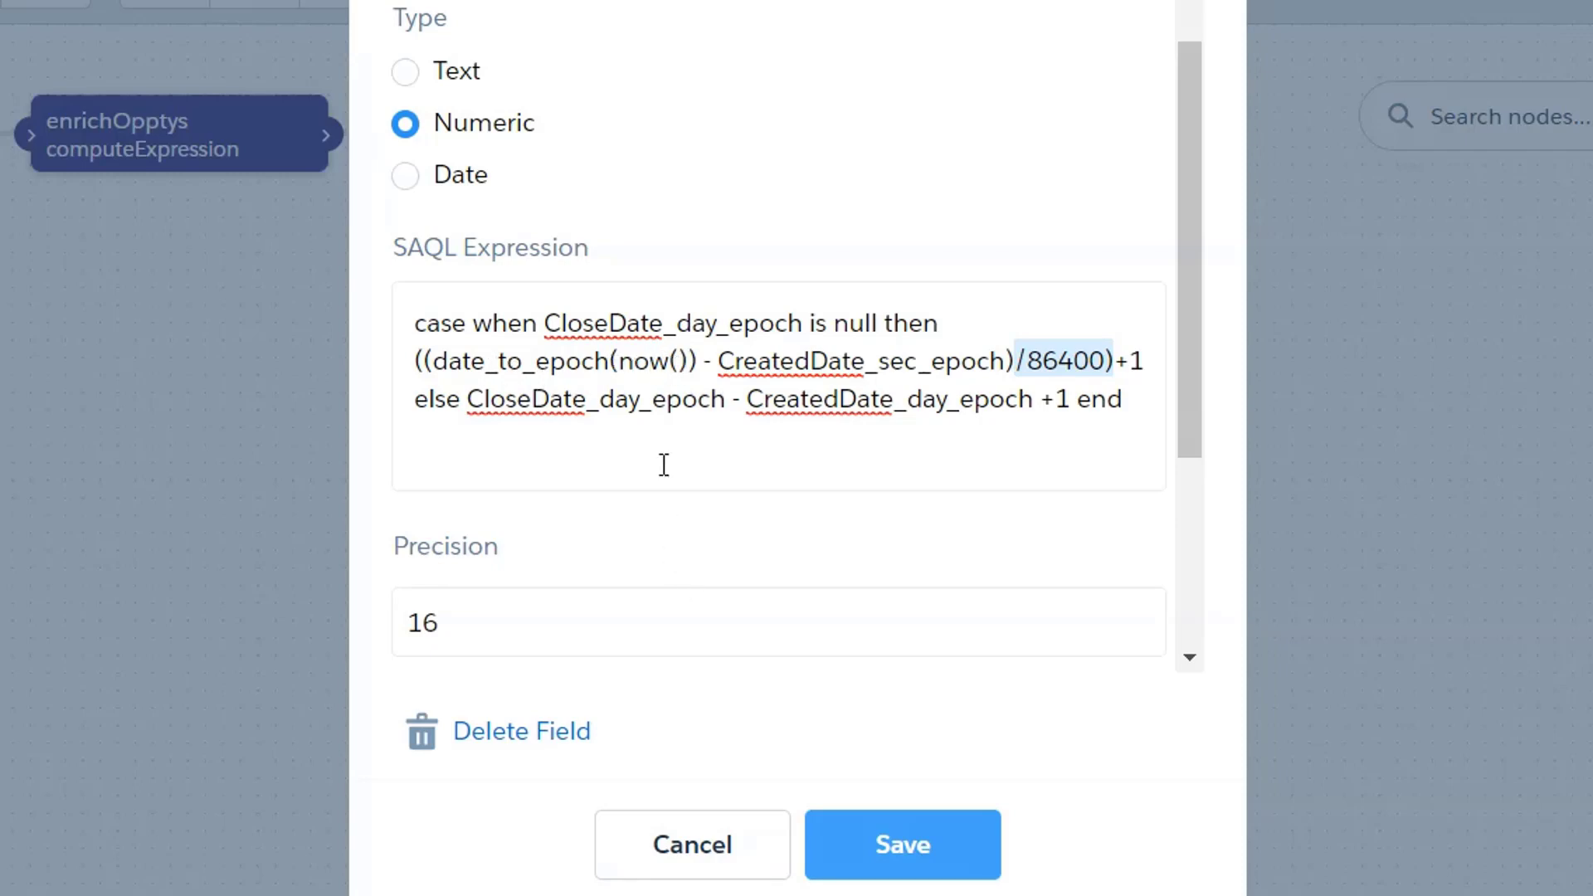
pyautogui.click(687, 363)
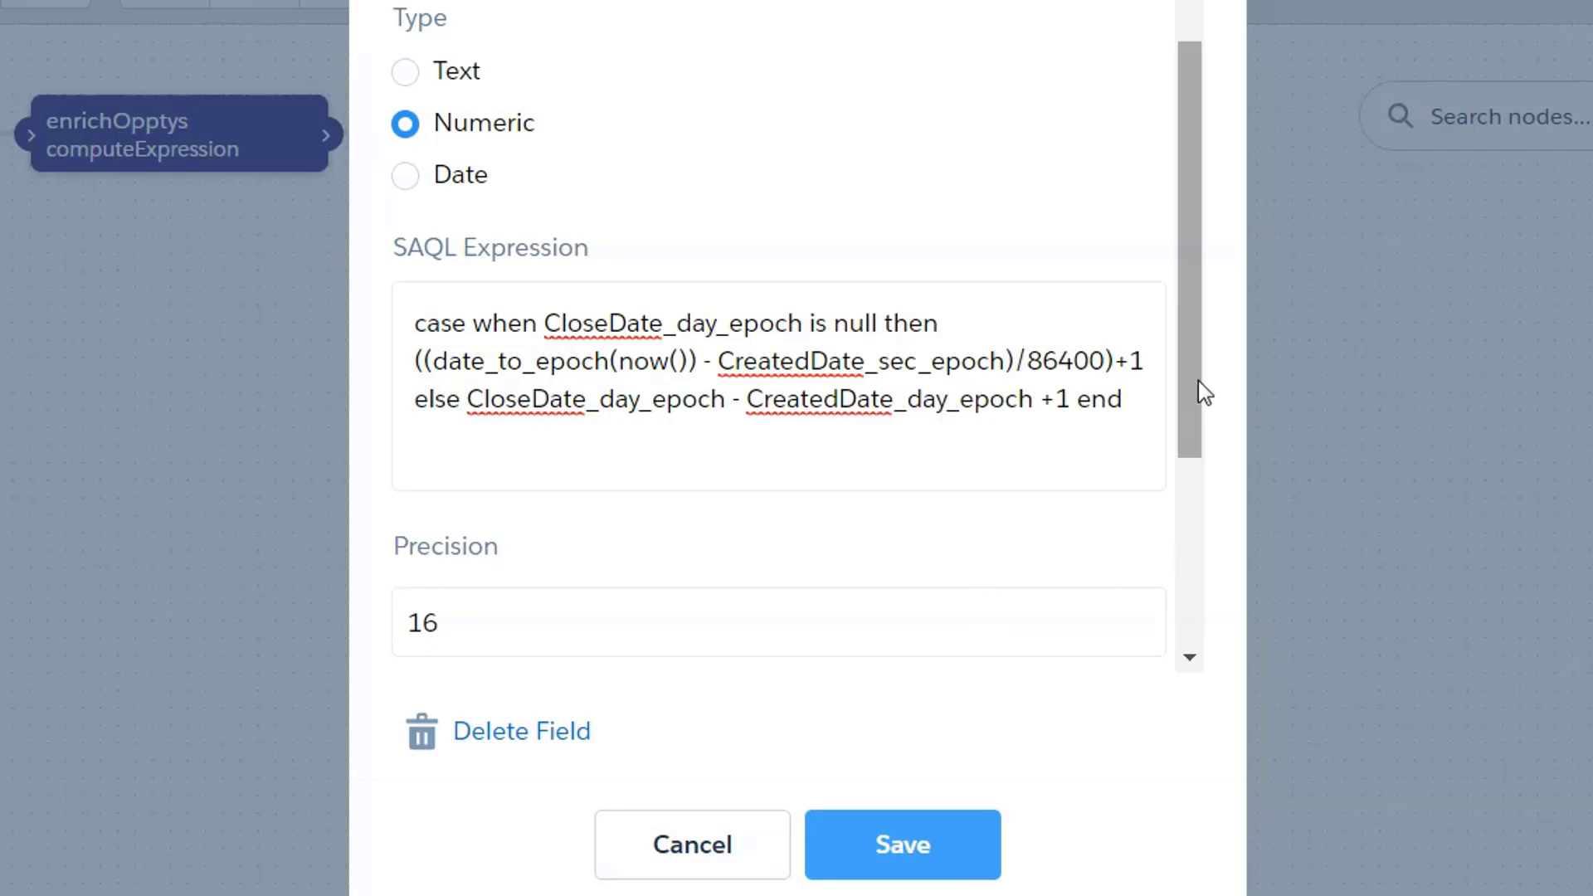
pyautogui.moveTo(1199, 383); pyautogui.dragTo(1198, 466)
pyautogui.click(948, 851)
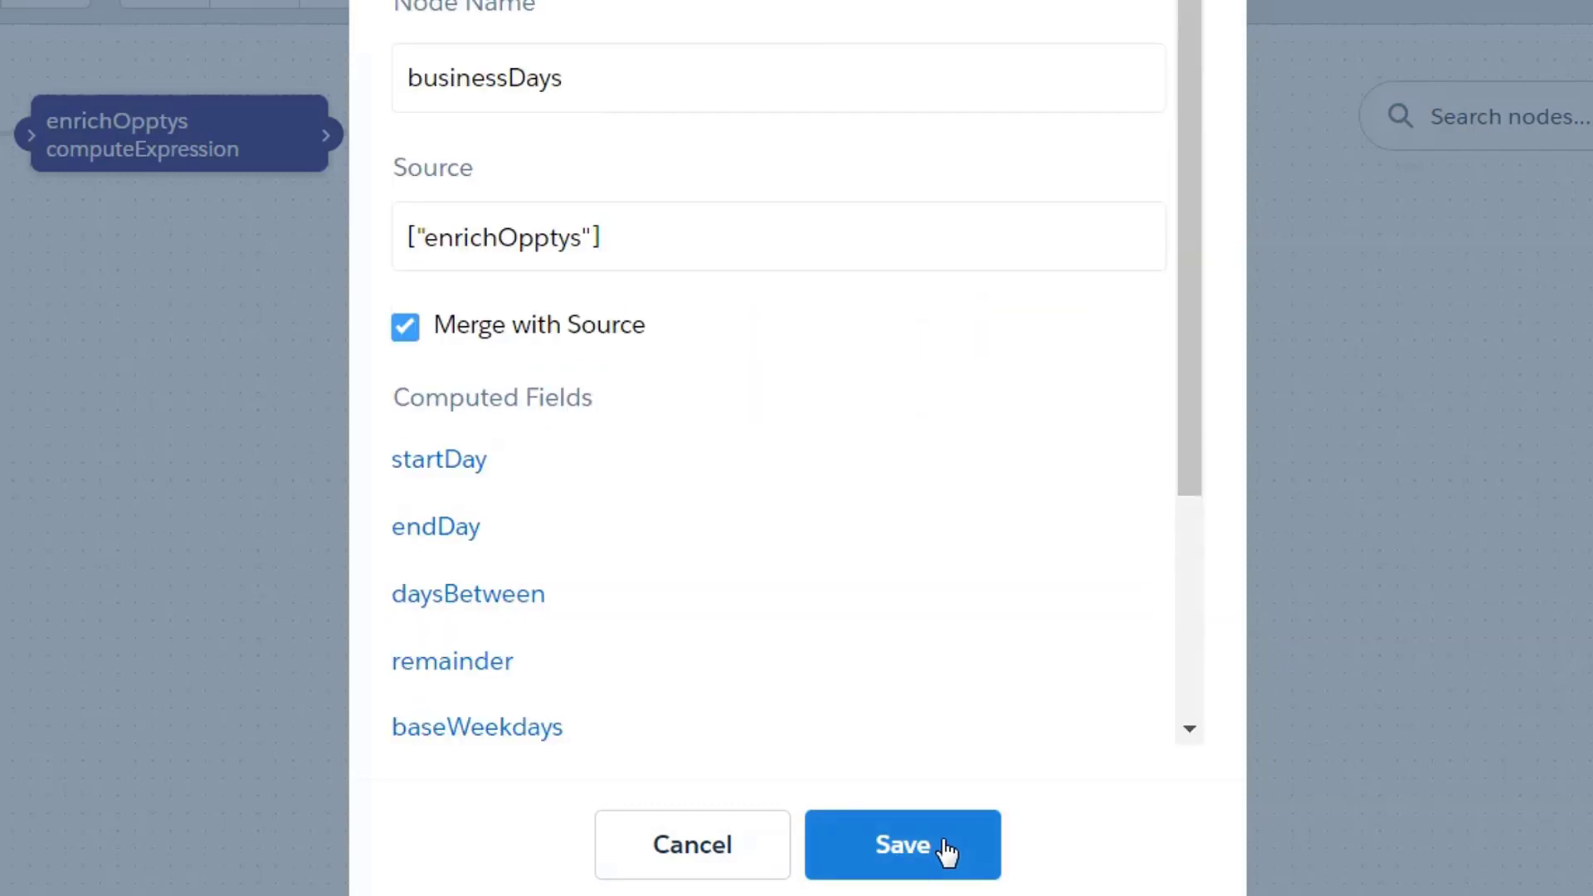
# Review the SAQL expressions of the remainder and baseWeekdays computed fields in the businessDays node.
pyautogui.scroll(-4, 493, 535)
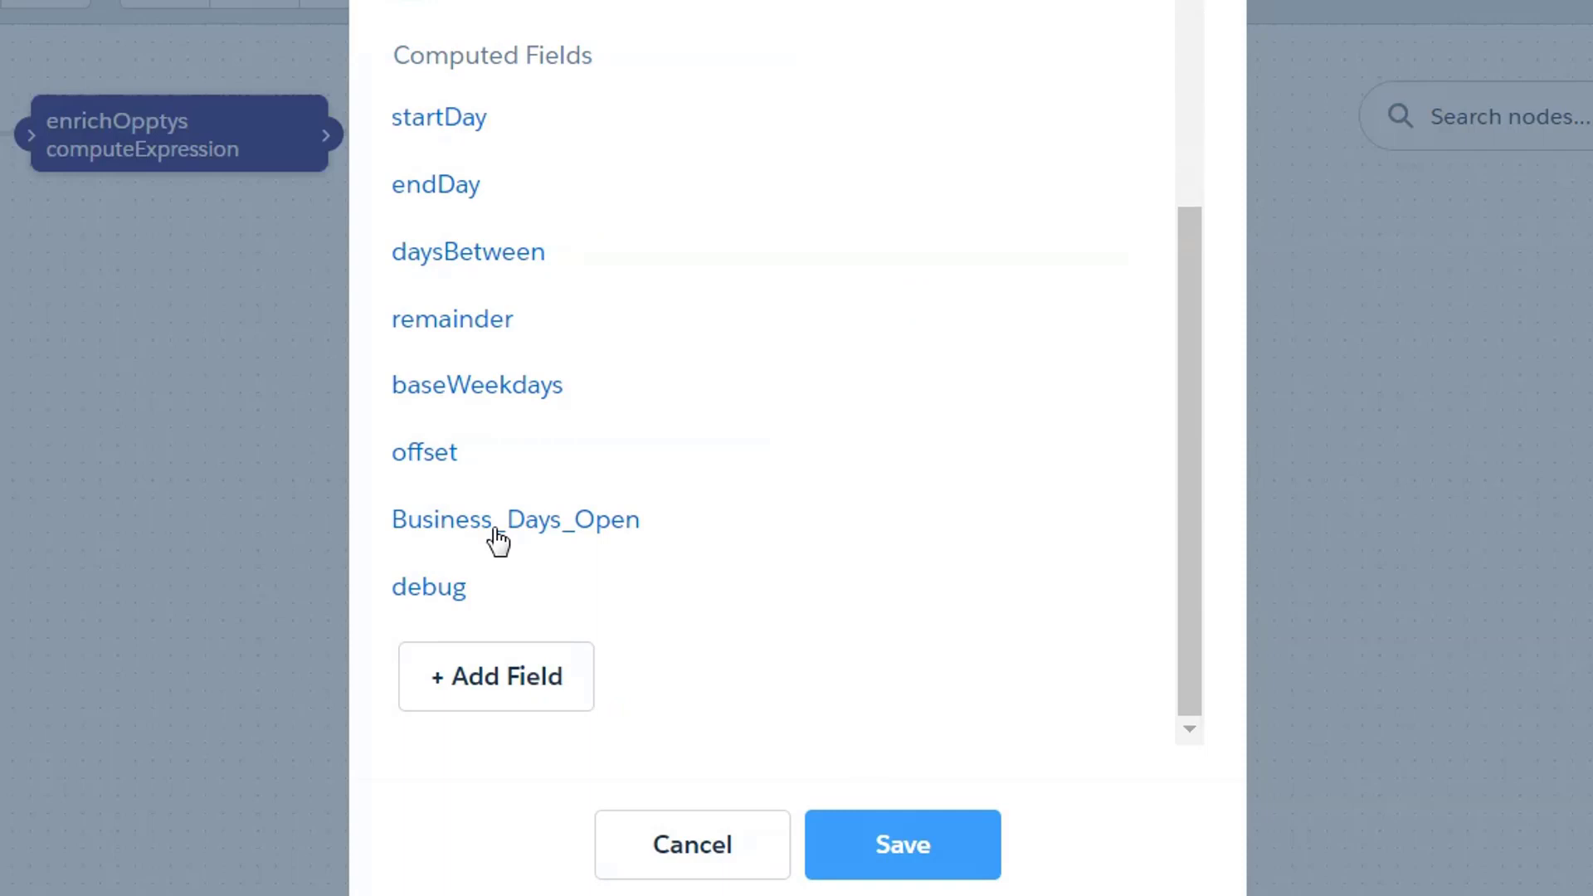
pyautogui.click(452, 320)
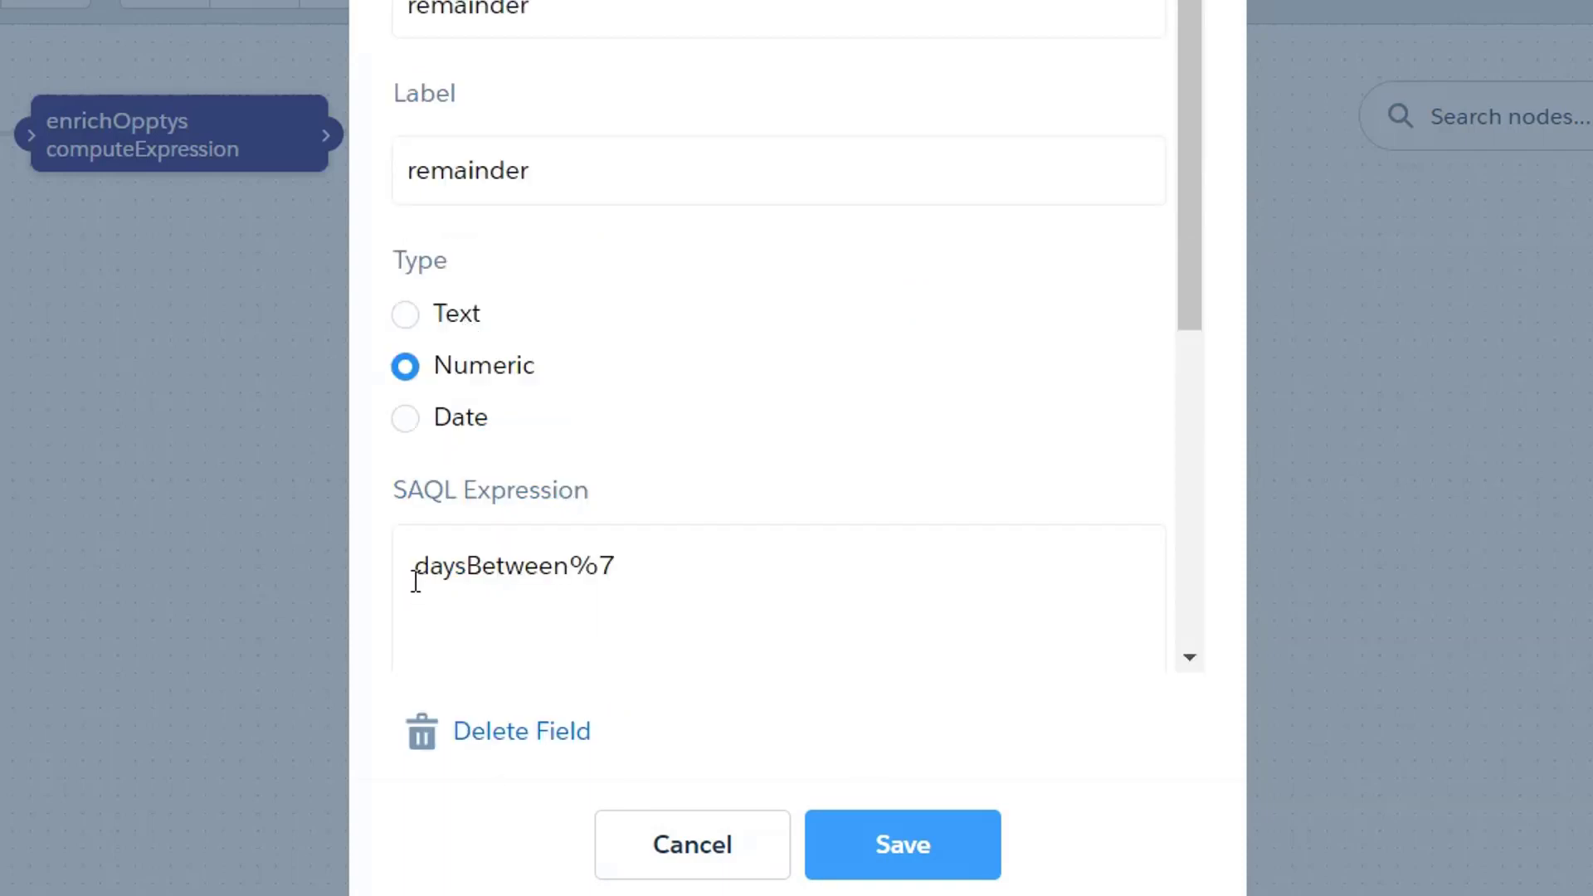
pyautogui.moveTo(415, 580); pyautogui.dragTo(554, 580)
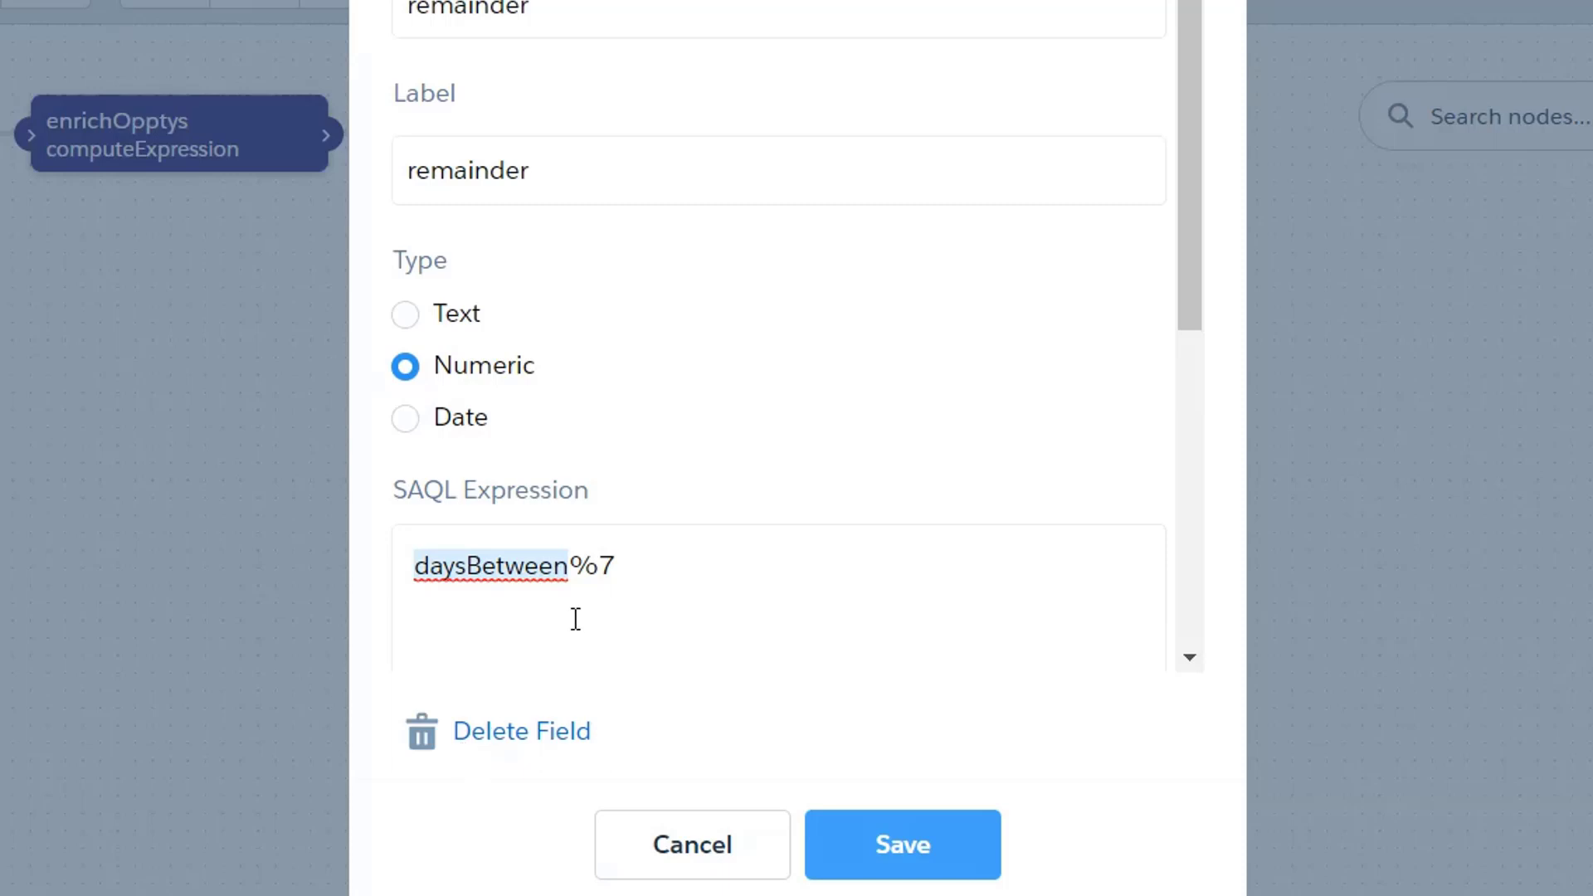
pyautogui.press('Right')
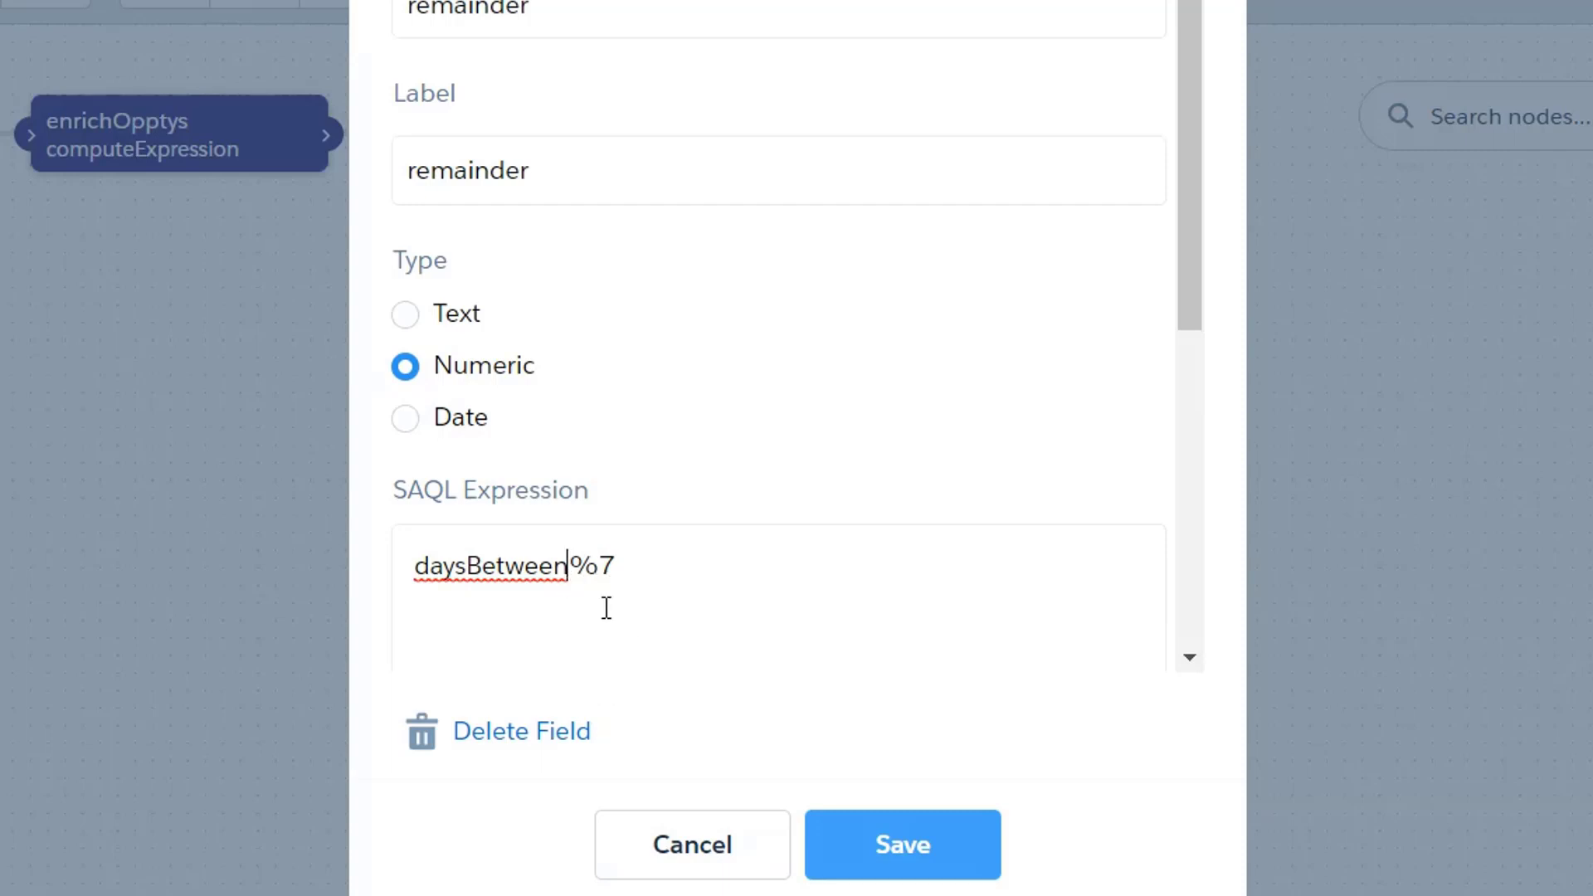
pyautogui.click(627, 867)
pyautogui.scroll(-1, 714, 489)
pyautogui.scroll(-2, 588, 487)
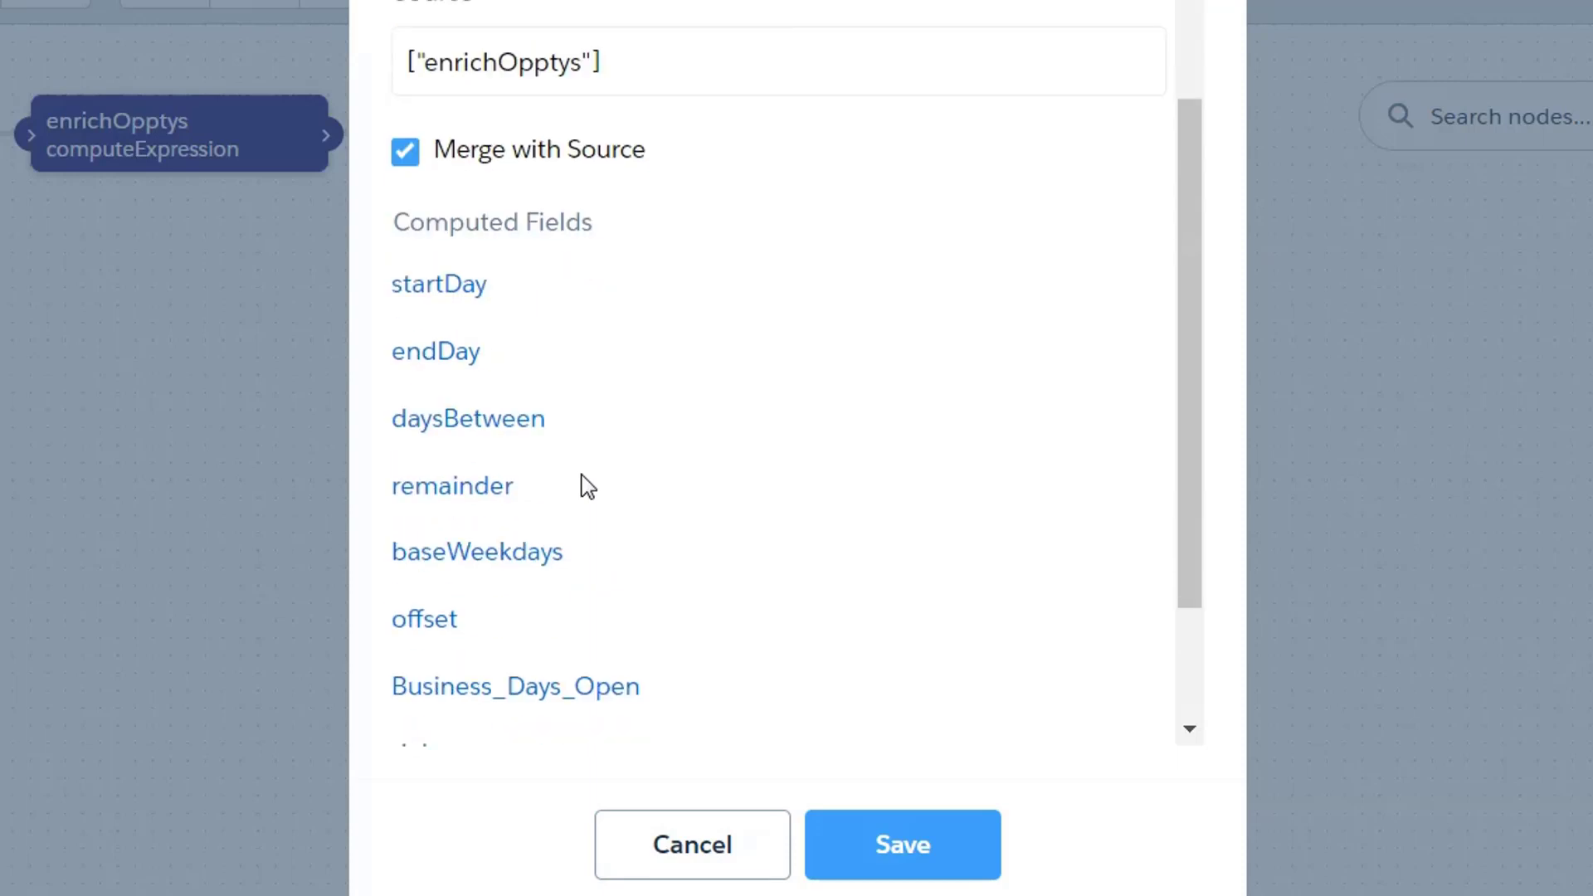
pyautogui.click(528, 554)
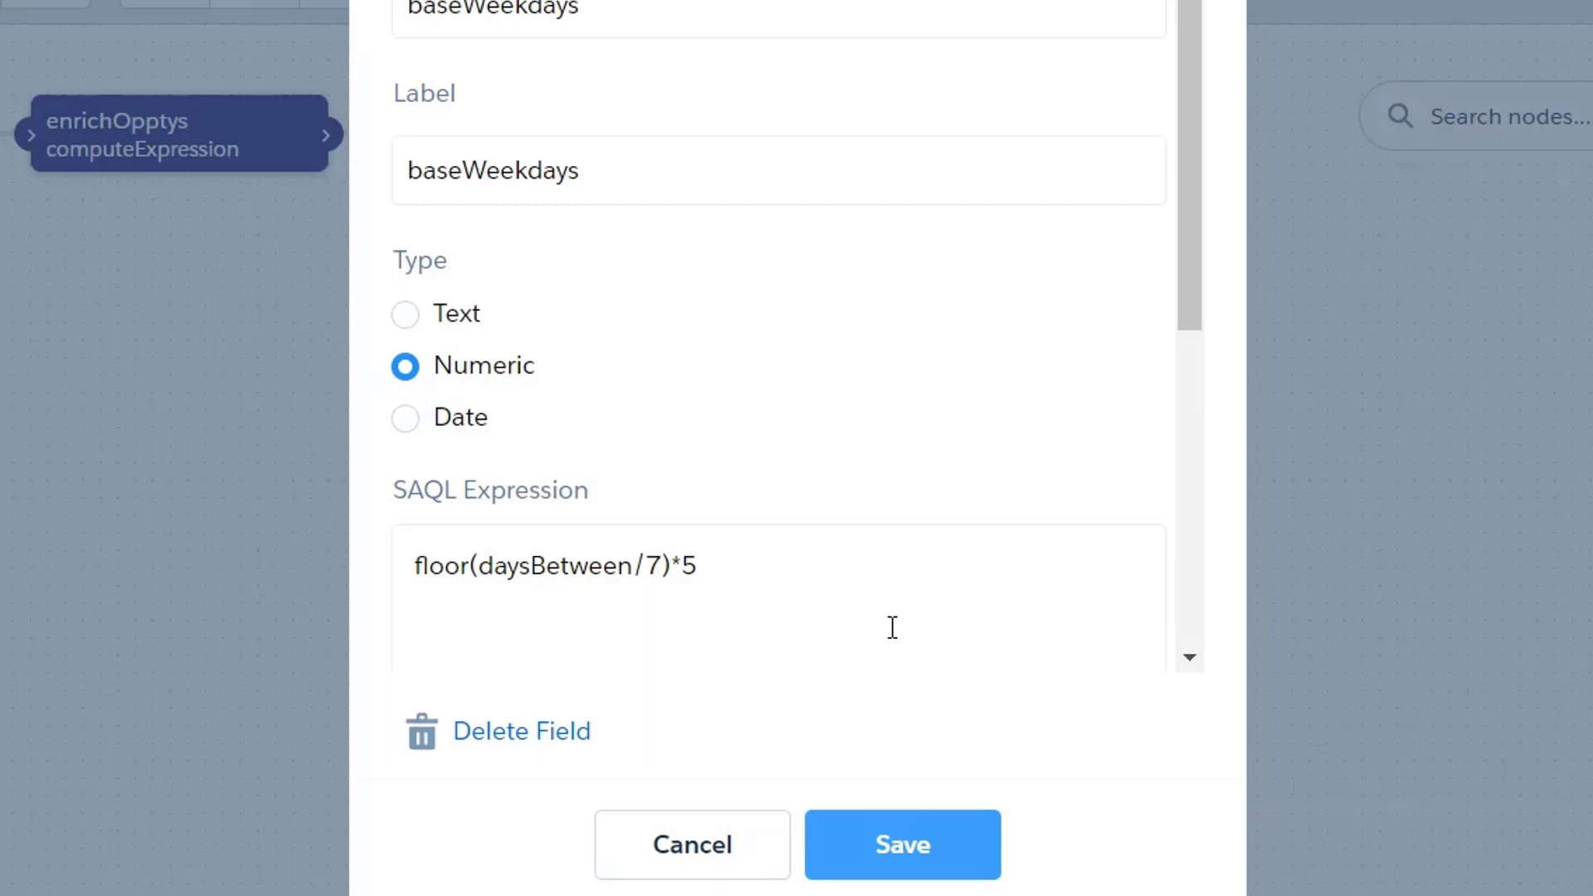
pyautogui.click(896, 859)
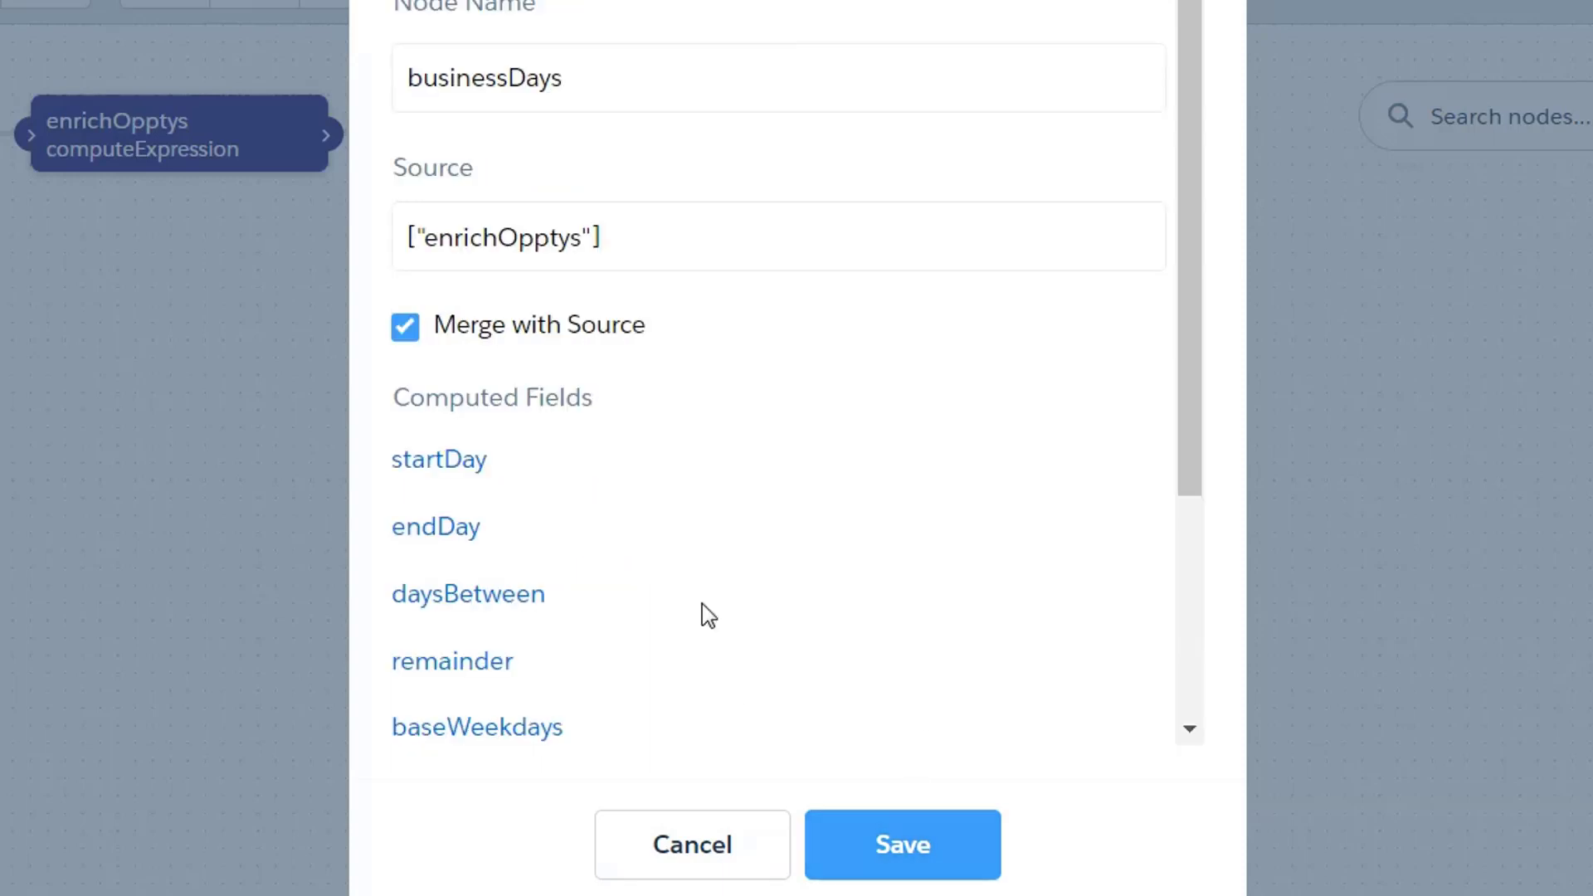
# Review the SAQL expression of the Business_Days_Open computed field in the businessDays node.
pyautogui.scroll(-2, 697, 593)
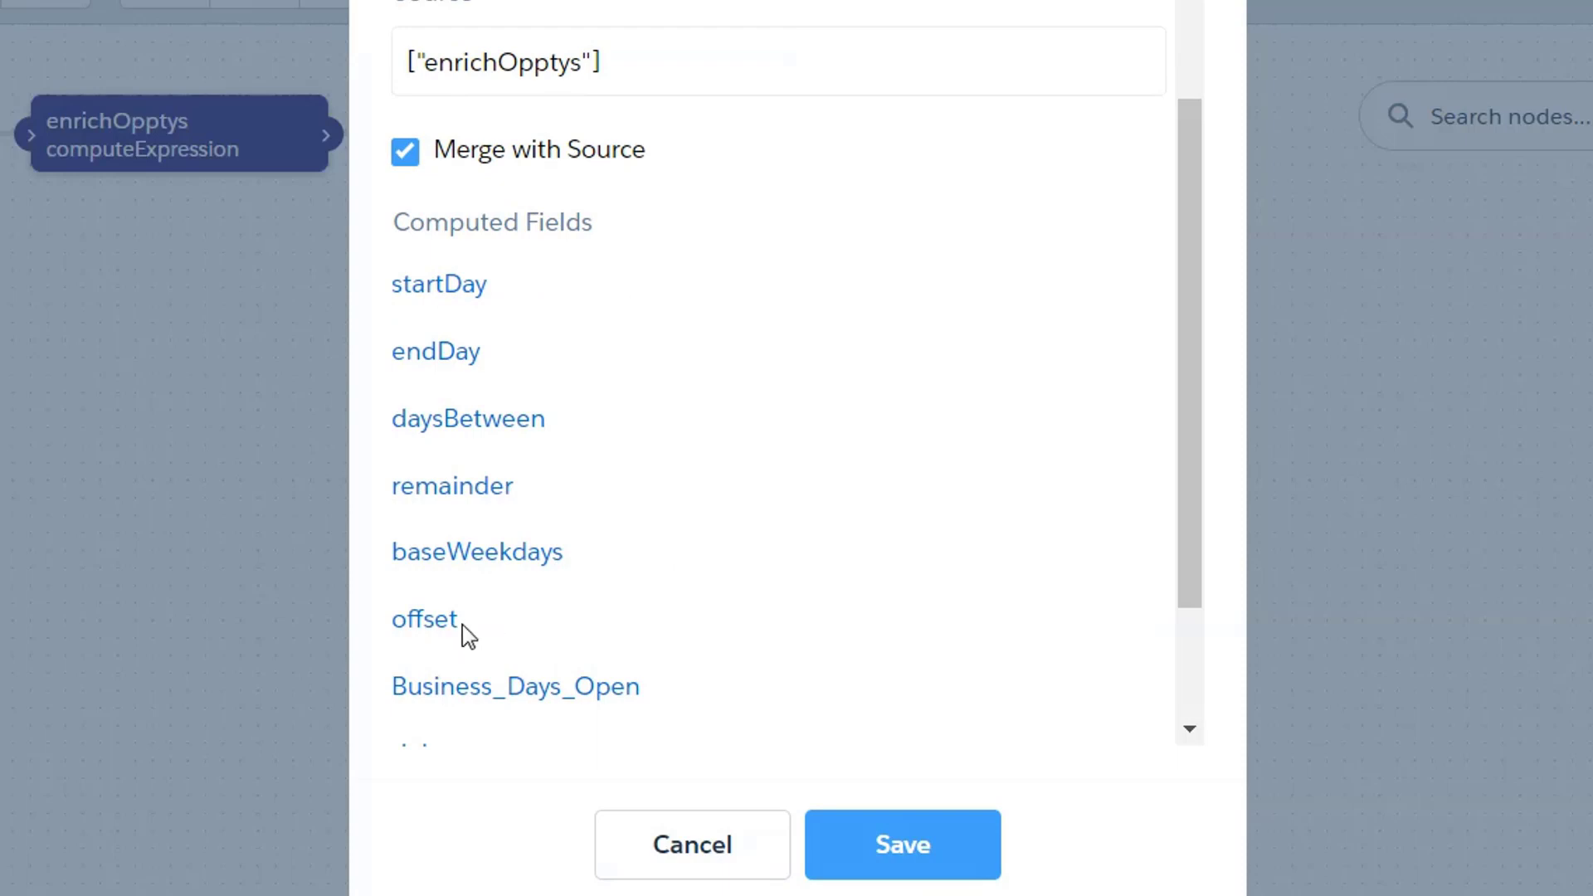
pyautogui.scroll(-2, 461, 625)
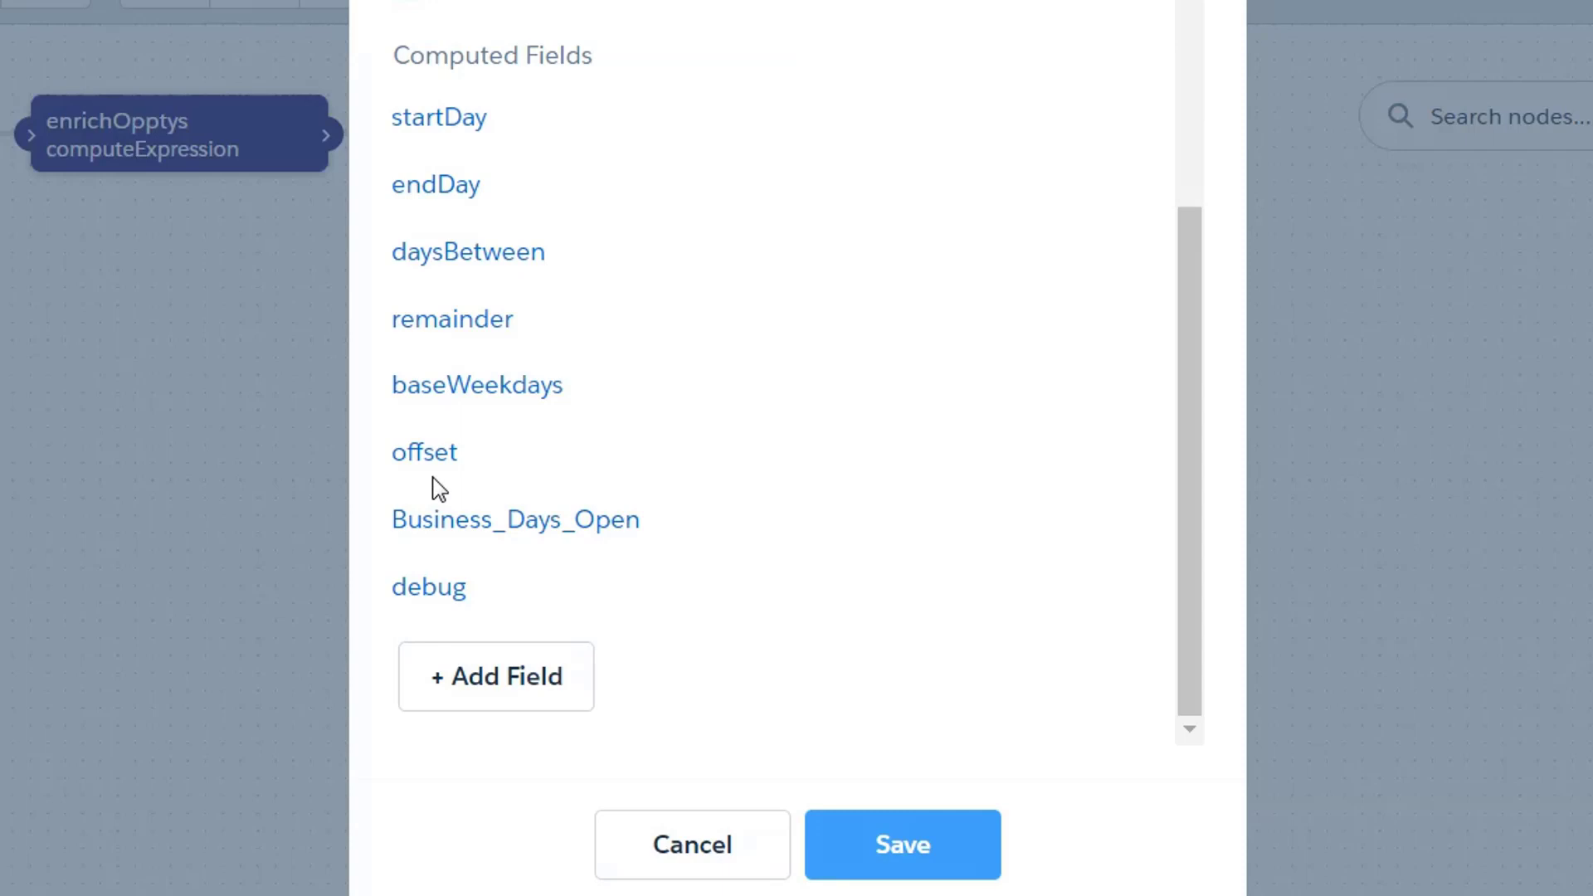
pyautogui.click(477, 521)
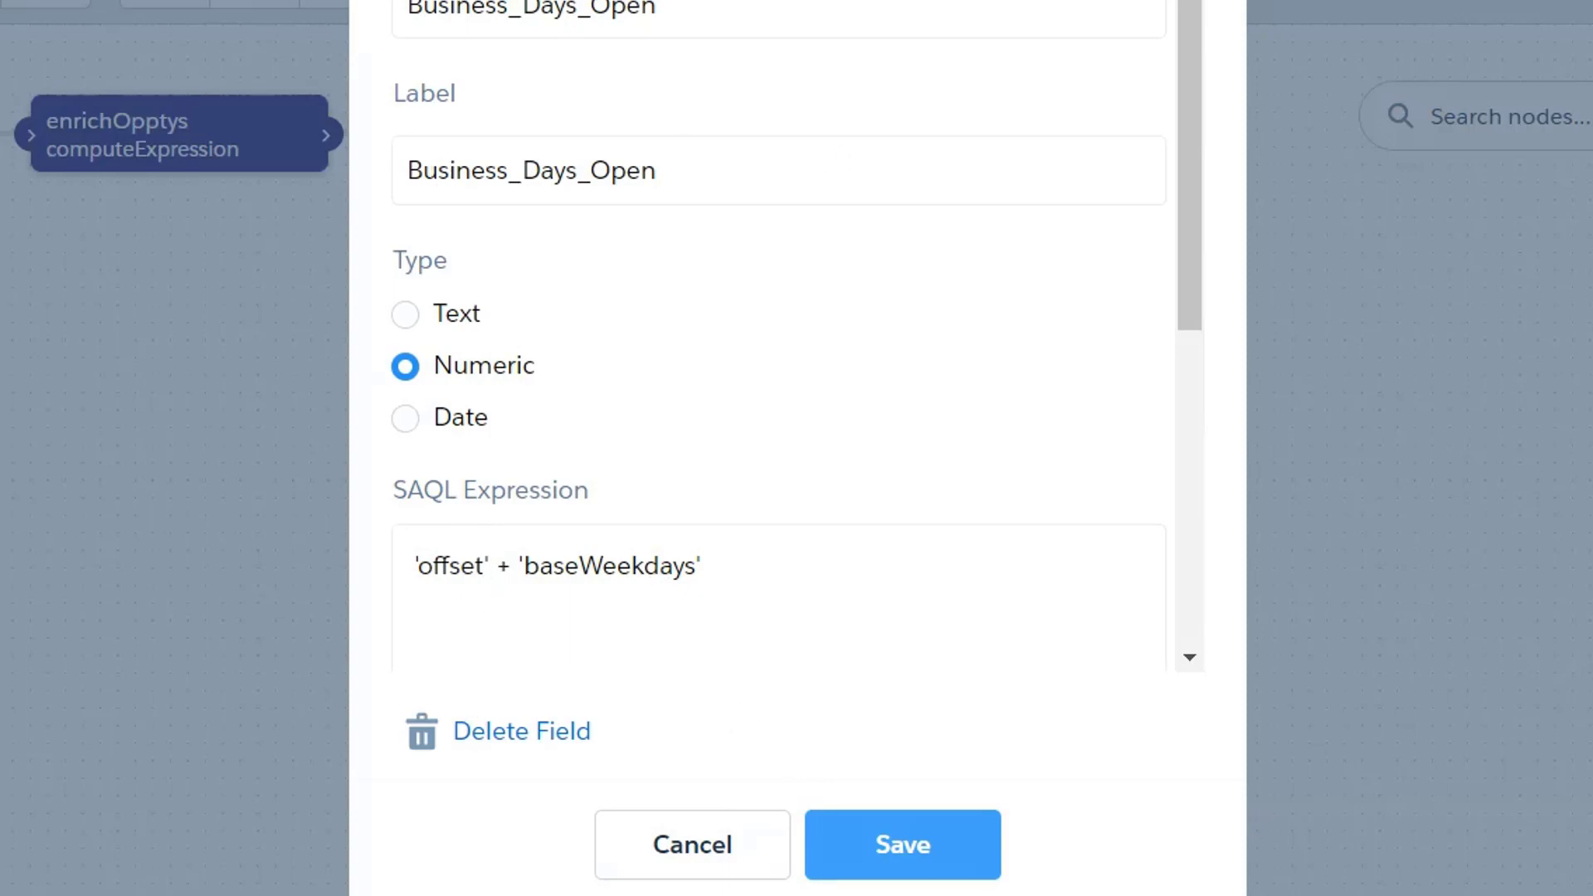
pyautogui.click(651, 843)
# Open the offset computed field and read through its SAQL case expression.
pyautogui.scroll(-1, 572, 672)
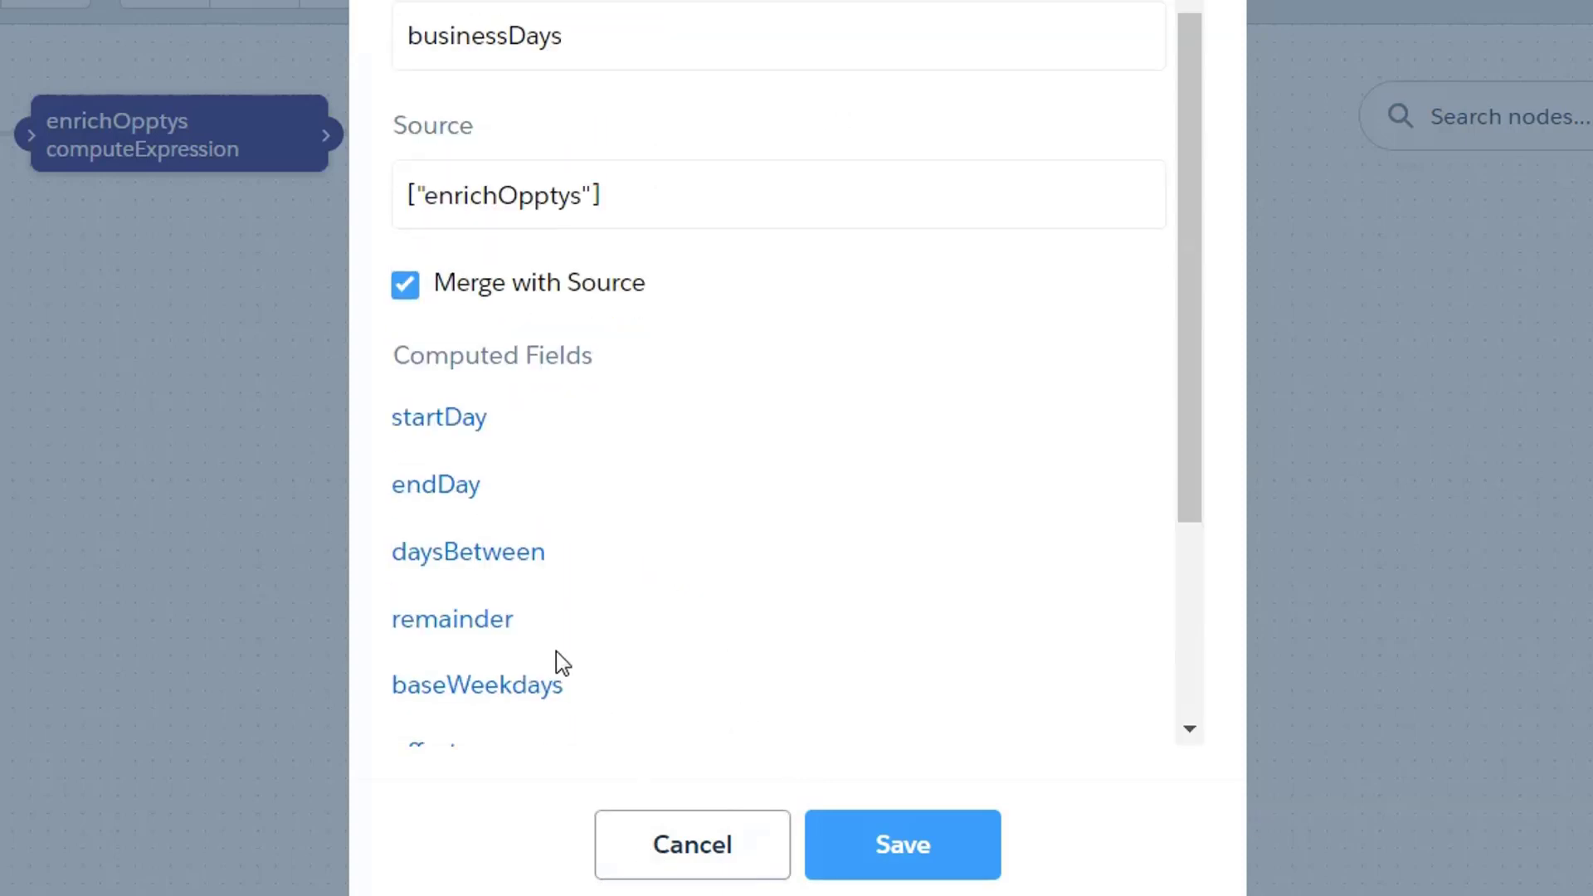
pyautogui.scroll(-3, 556, 653)
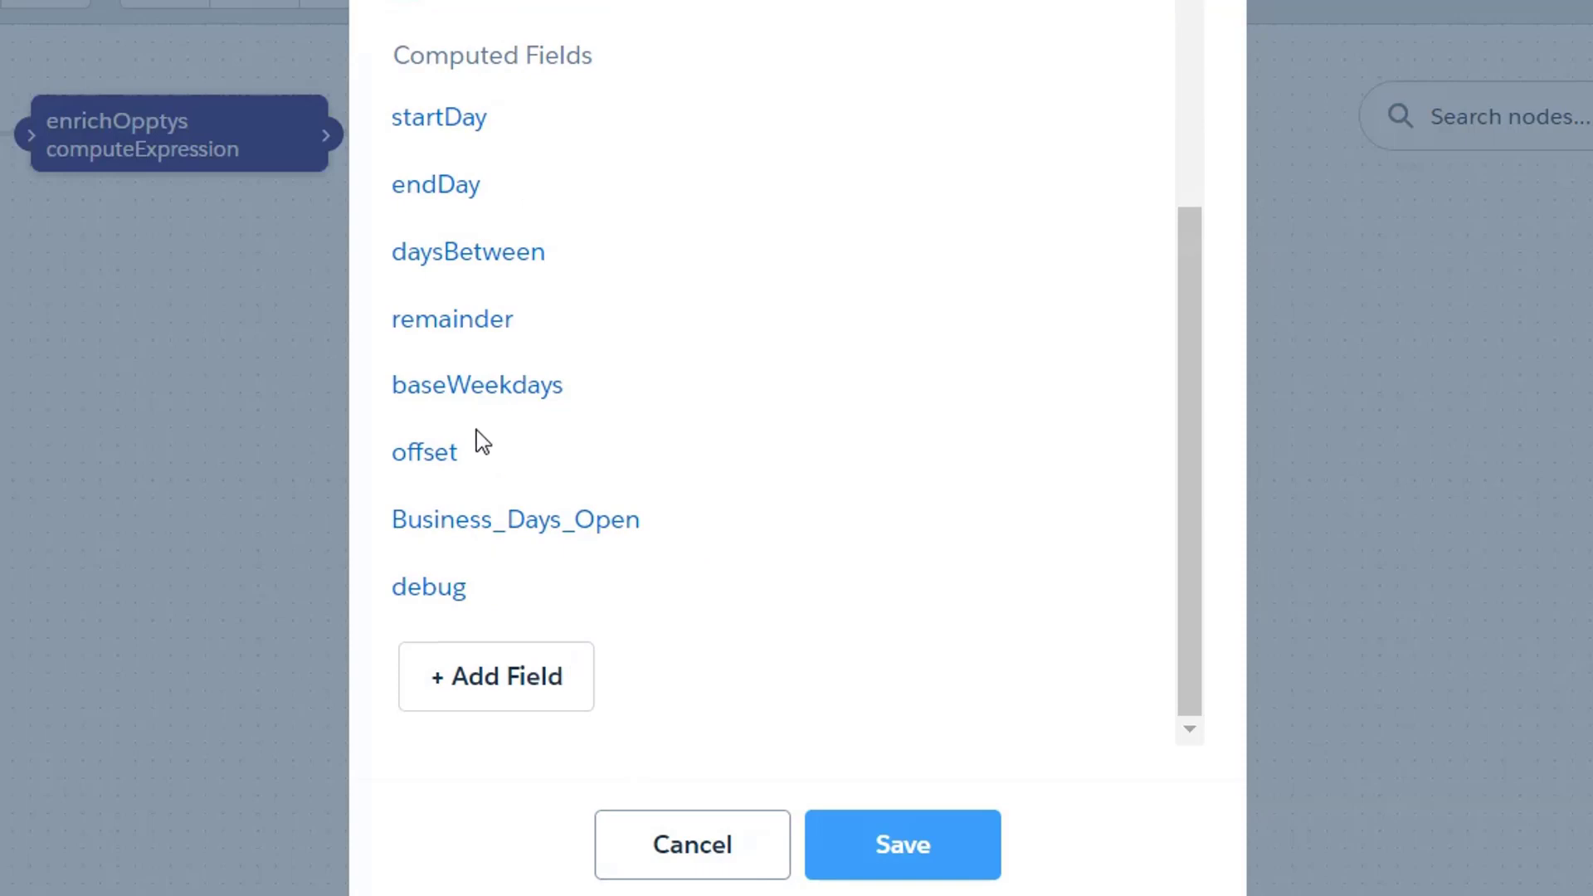
pyautogui.click(429, 458)
pyautogui.scroll(-2, 1181, 208)
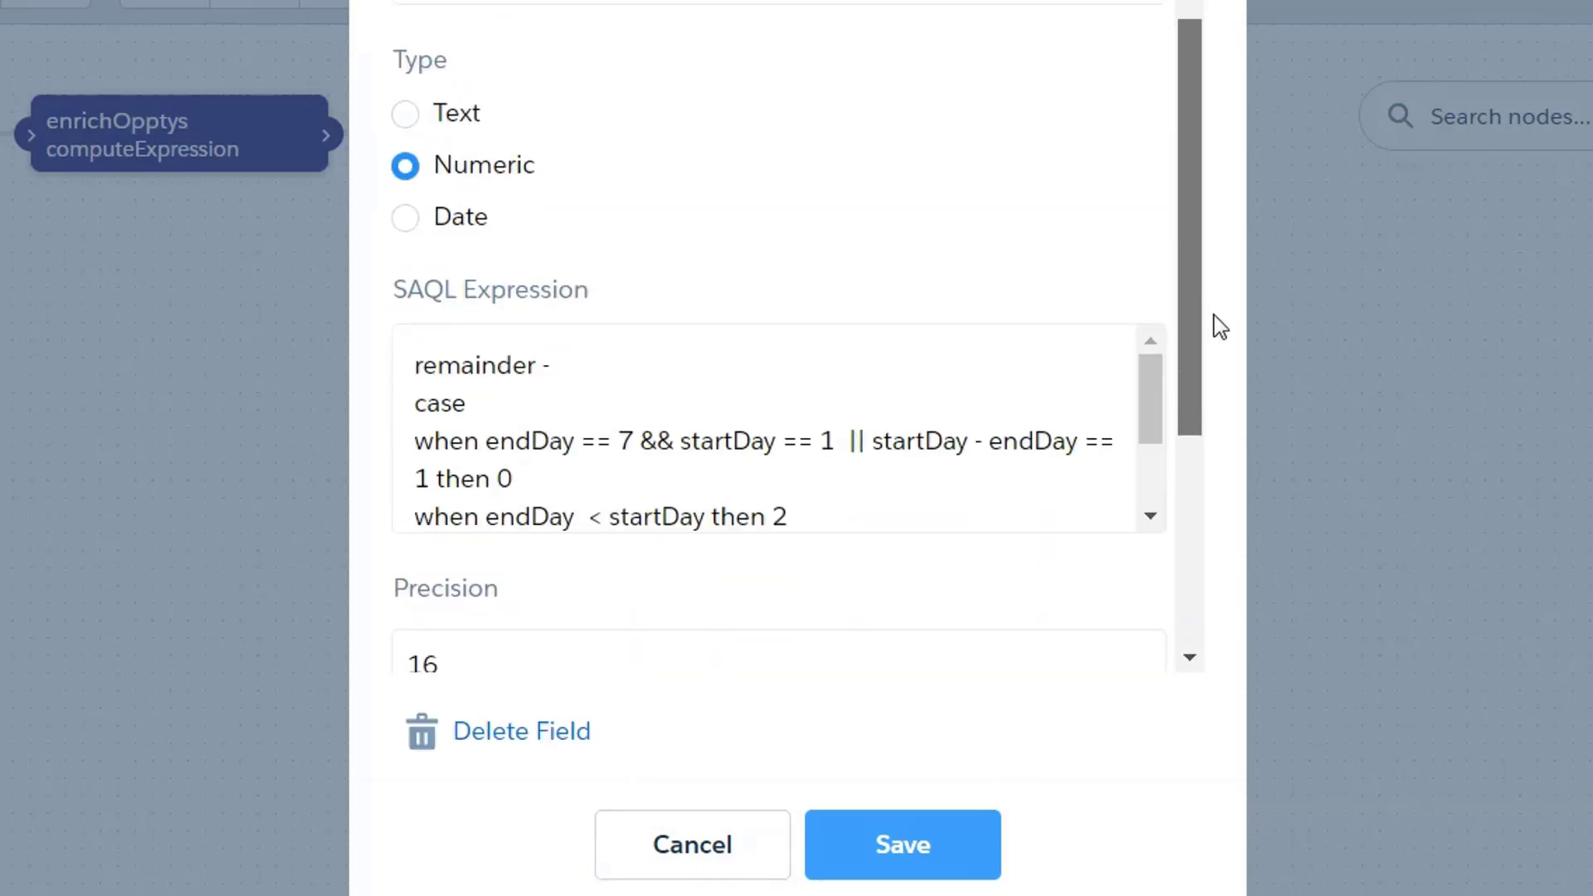
pyautogui.moveTo(1146, 381); pyautogui.dragTo(1149, 405)
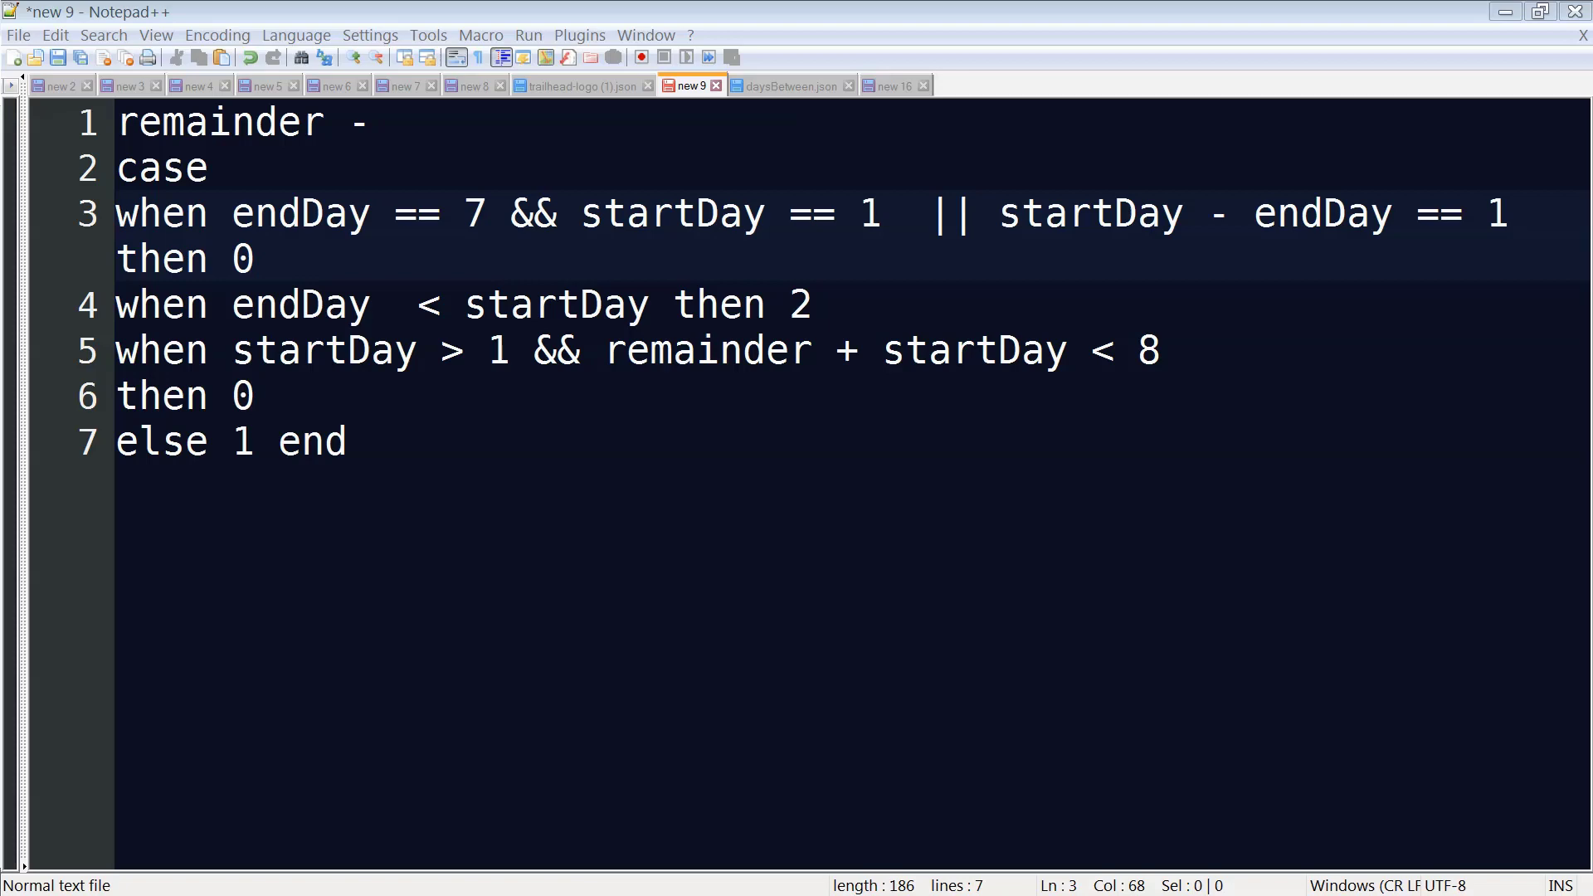
# Examine the offset expression's comparison operators and its first when branch in the Notepad++ document new 9.
pyautogui.doubleClick(425, 303)
pyautogui.moveTo(441, 352); pyautogui.dragTo(462, 352)
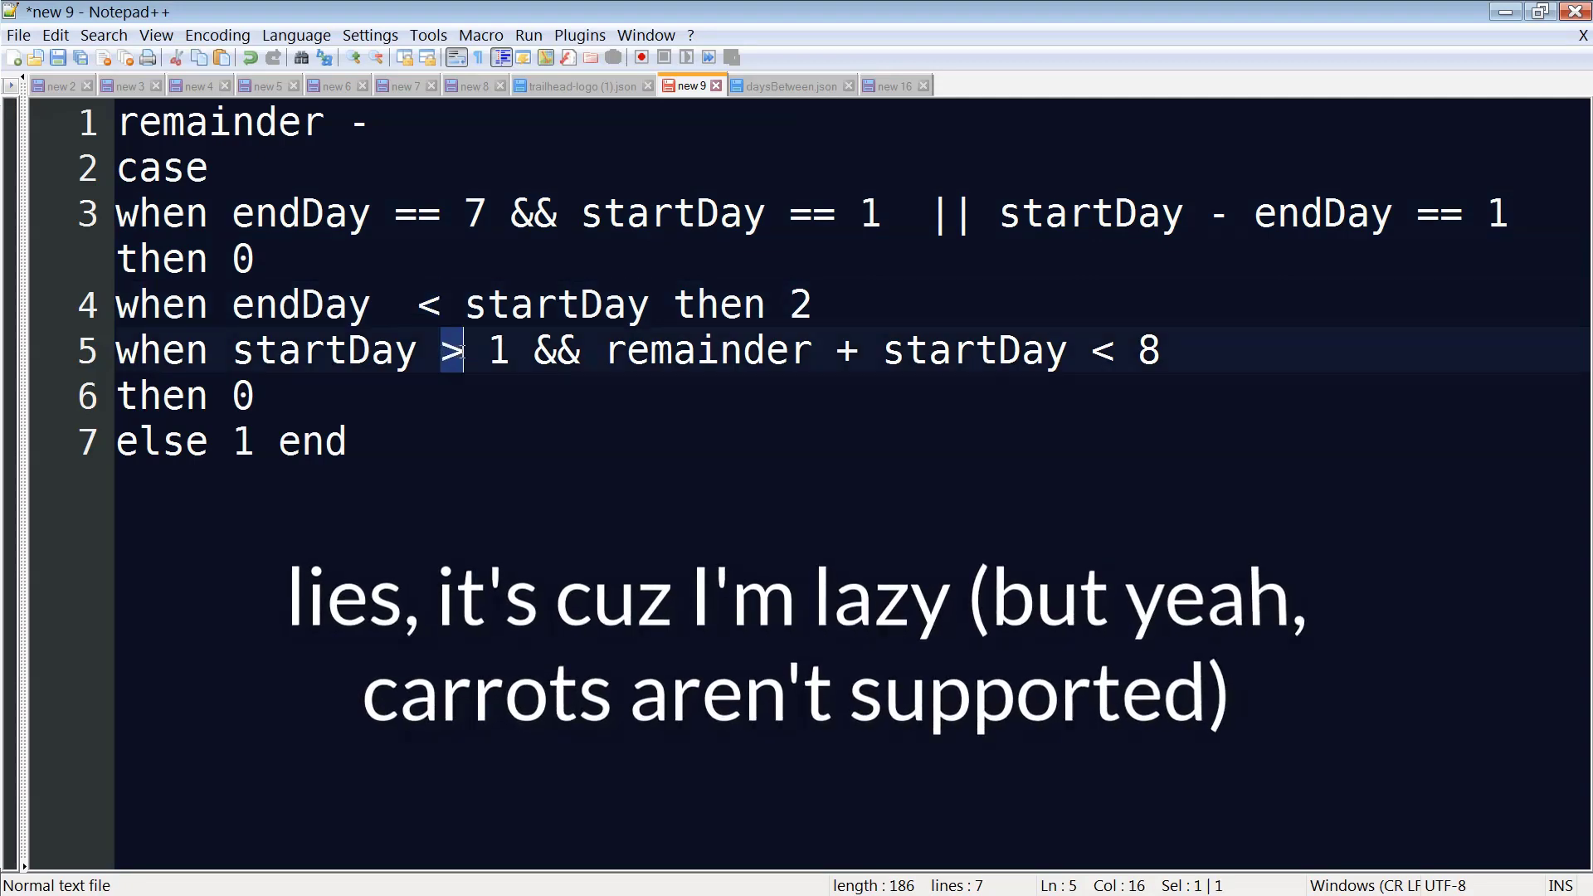
pyautogui.click(462, 523)
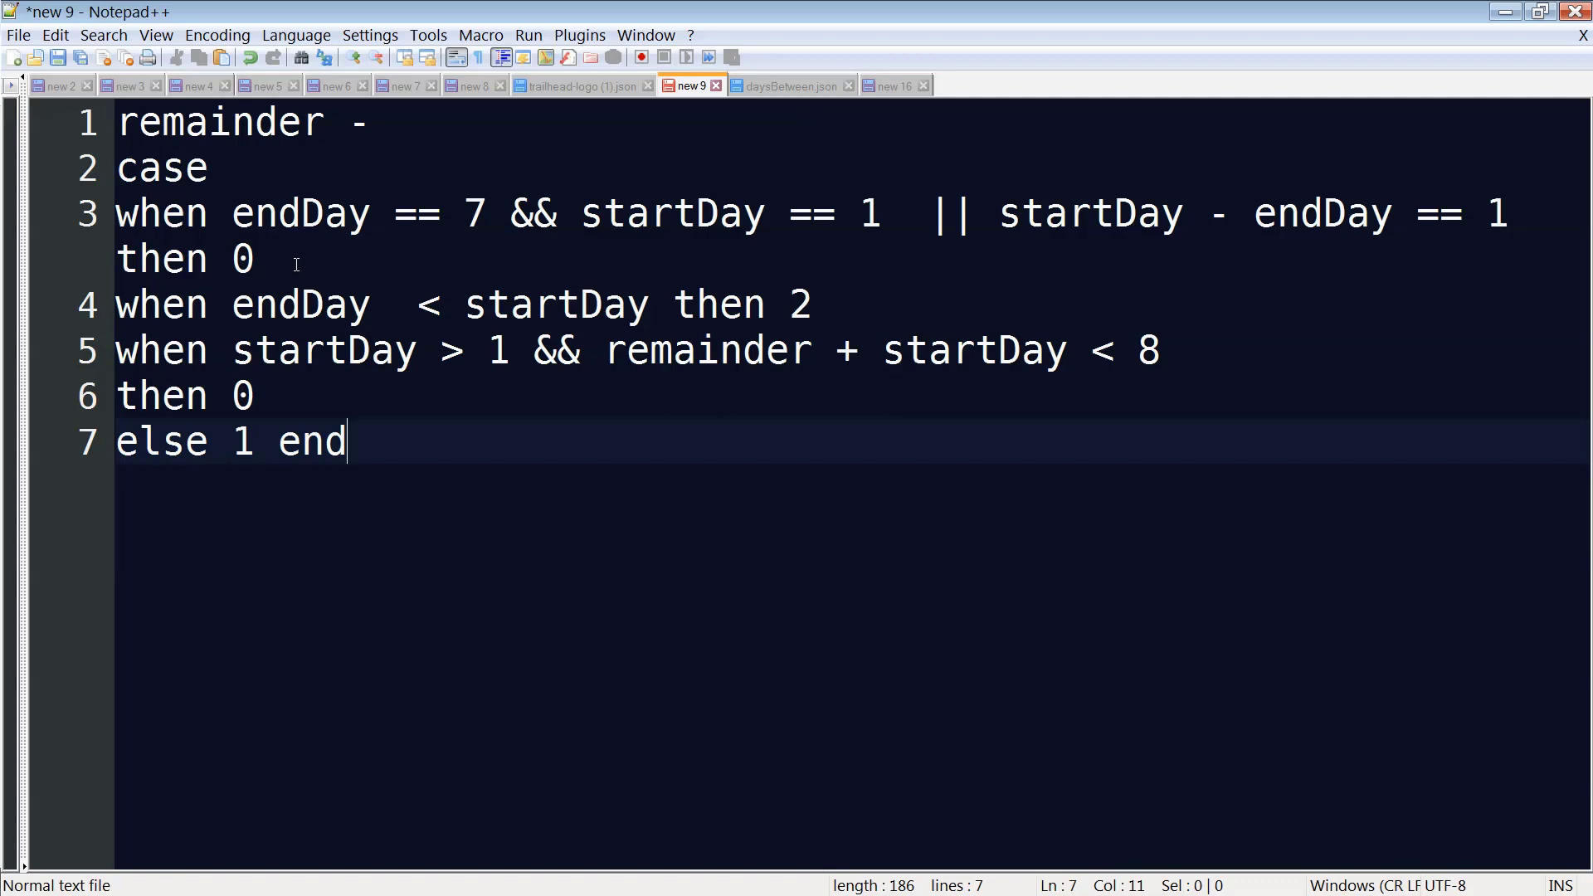
pyautogui.moveTo(268, 264); pyautogui.dragTo(80, 220)
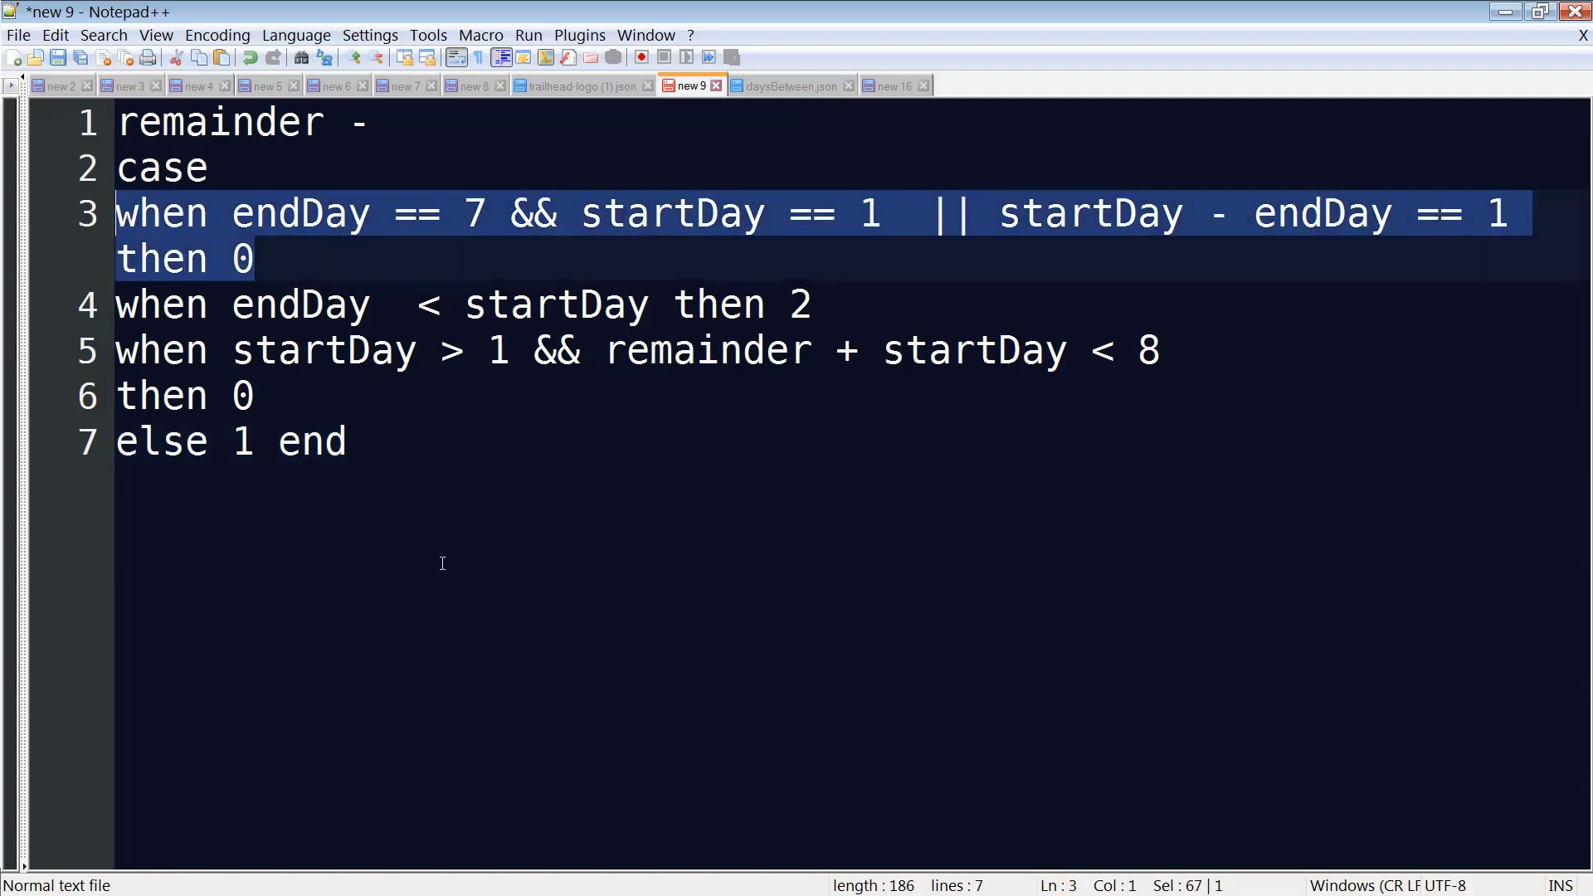
pyautogui.click(511, 477)
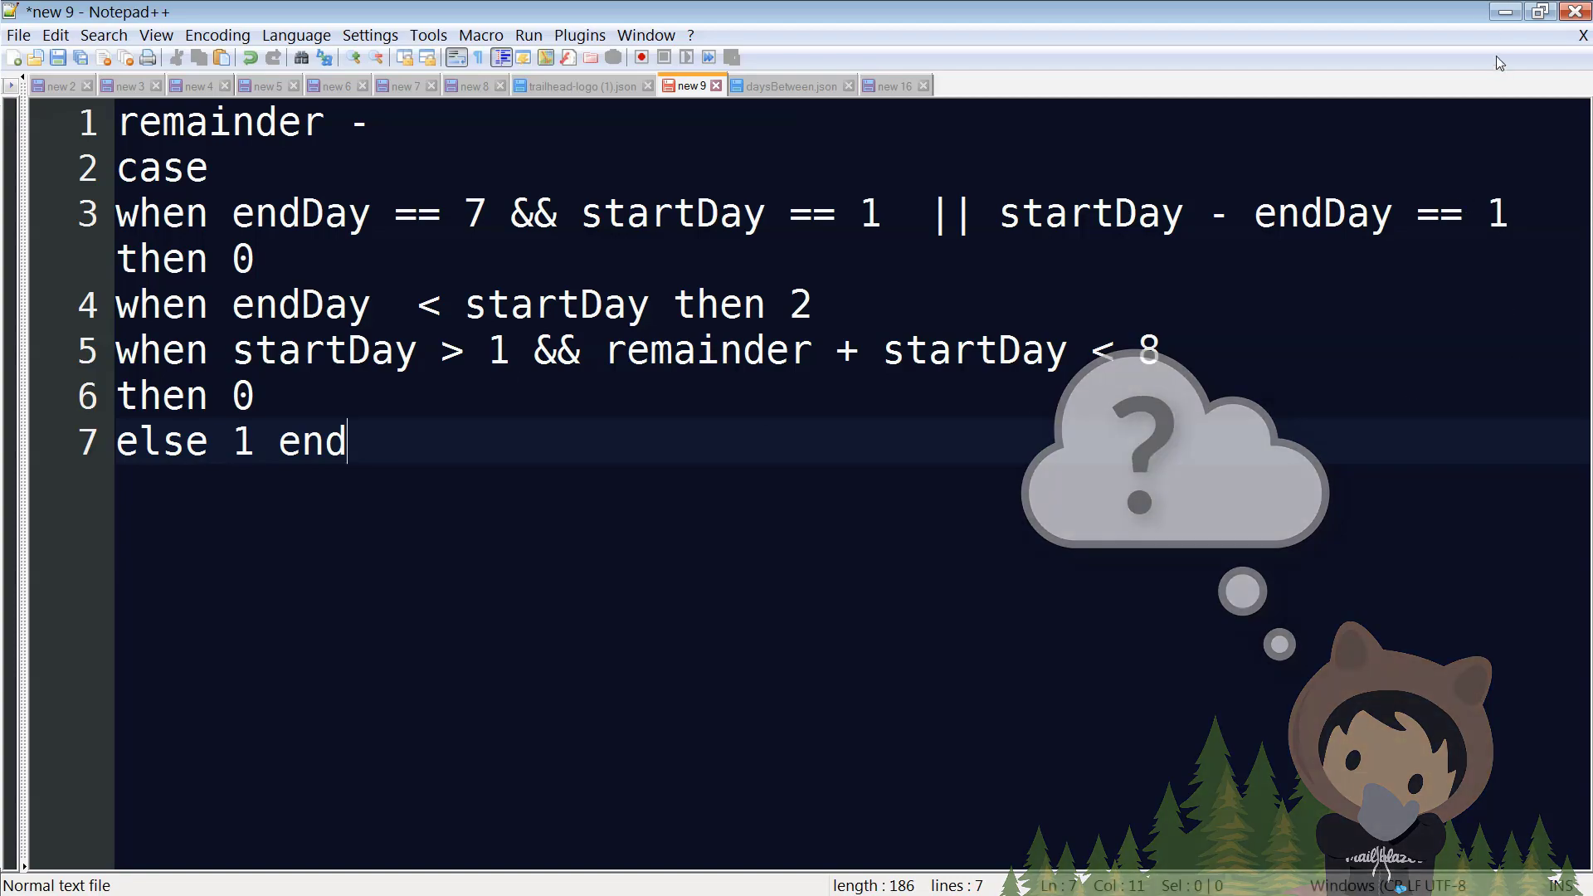
# Return to the Dataflow 11 editor, check the Opportunity fields extracted by the getOpptys node and save the node.
pyautogui.click(1504, 13)
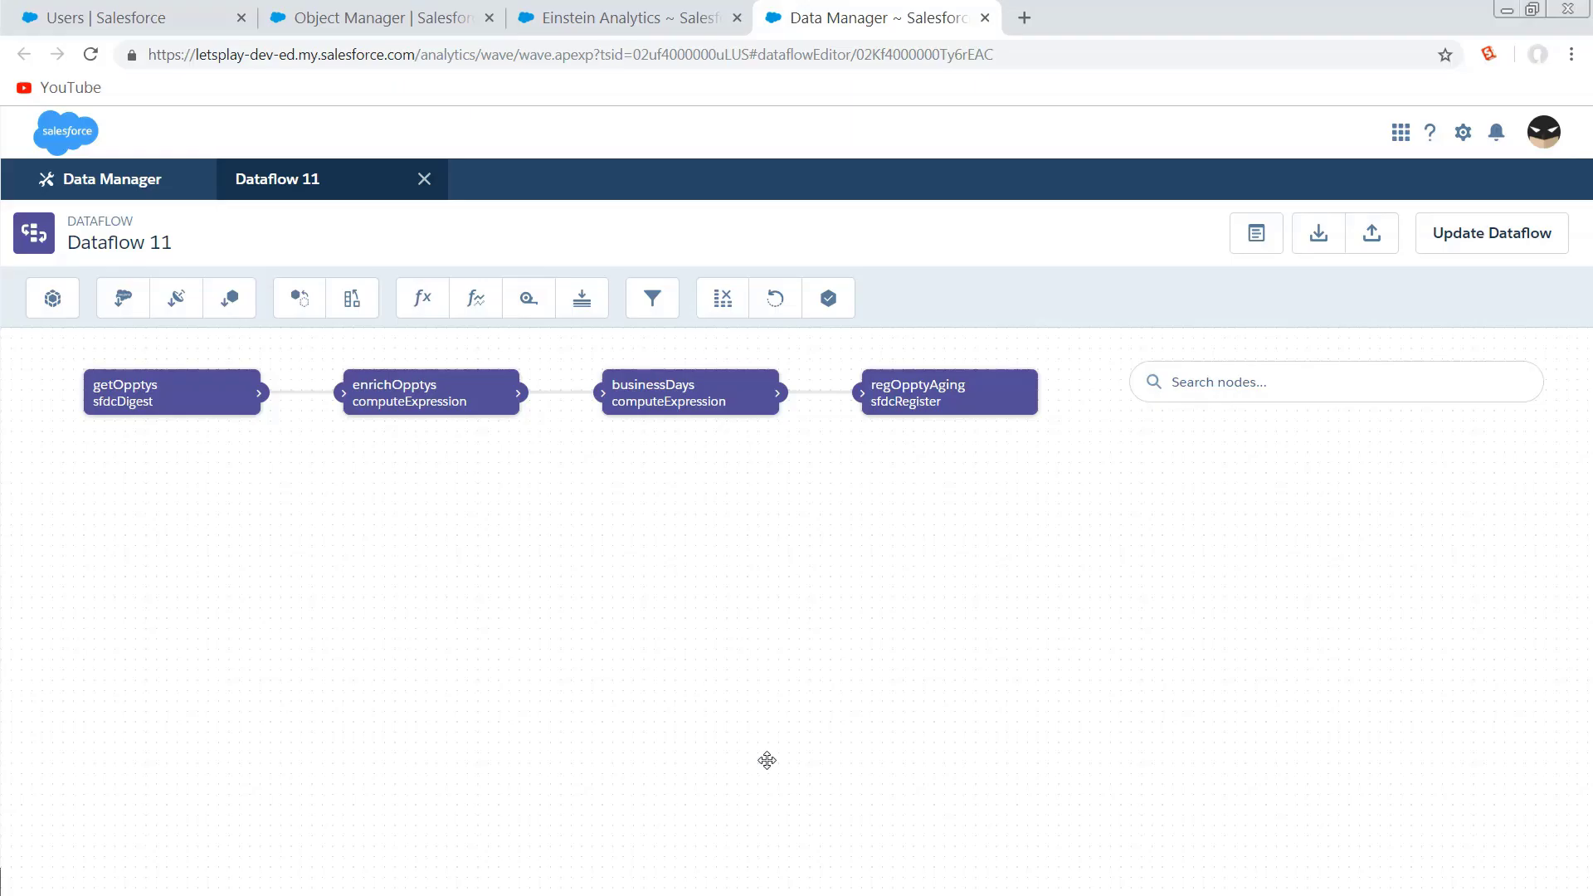
pyautogui.click(158, 399)
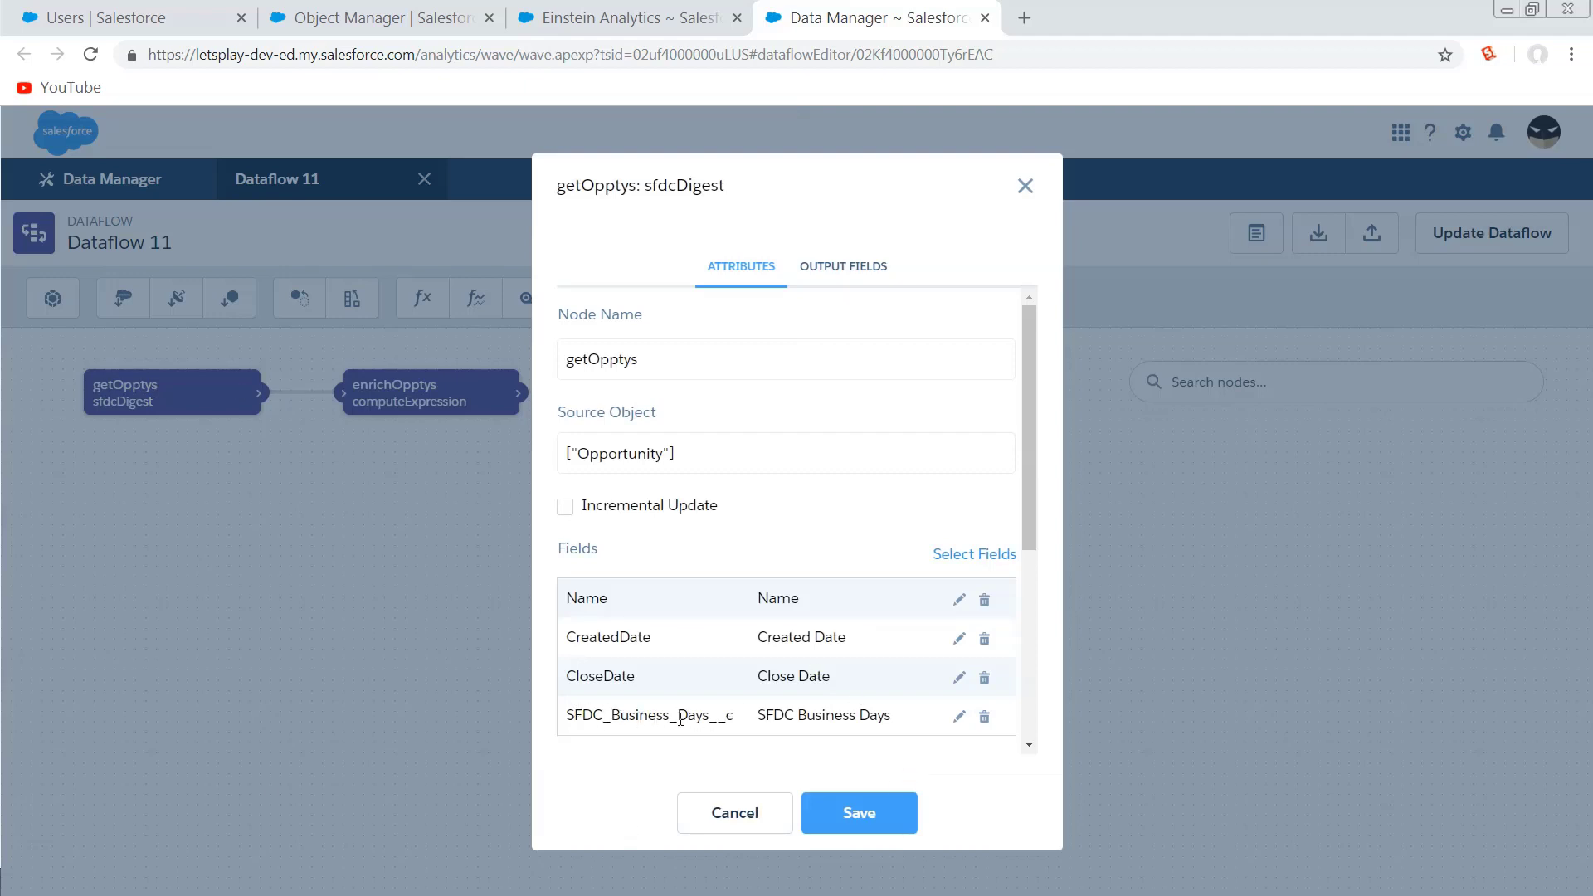
pyautogui.click(820, 803)
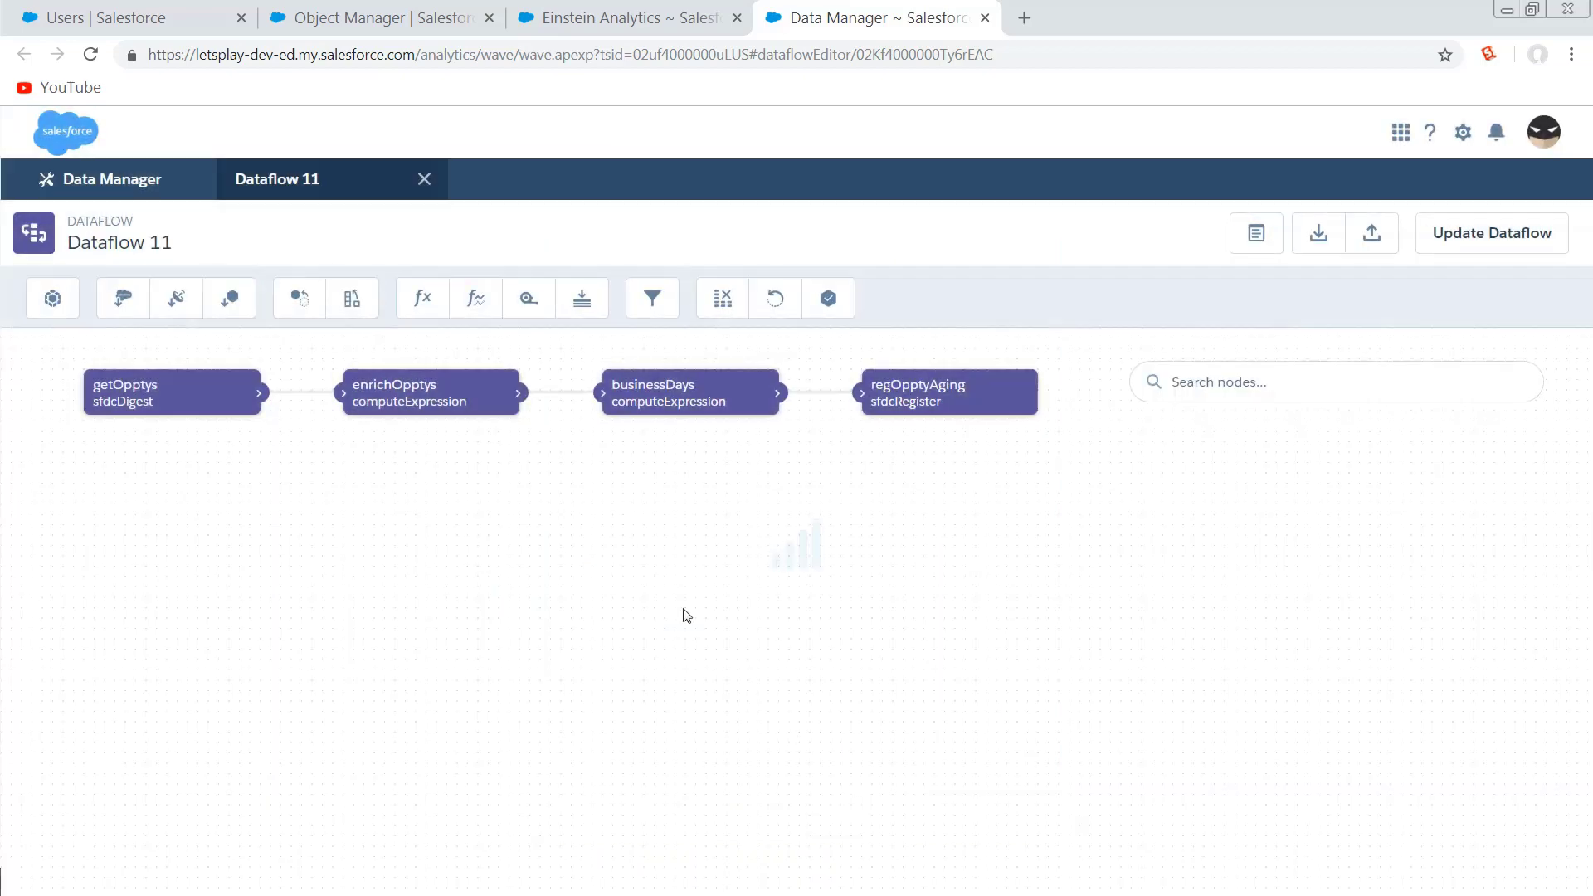
# Switch to the Oppty Aging lens in Analytics Studio and compare the Business_Days_Open and SFDC Business Days columns row by row.
pyautogui.click(628, 17)
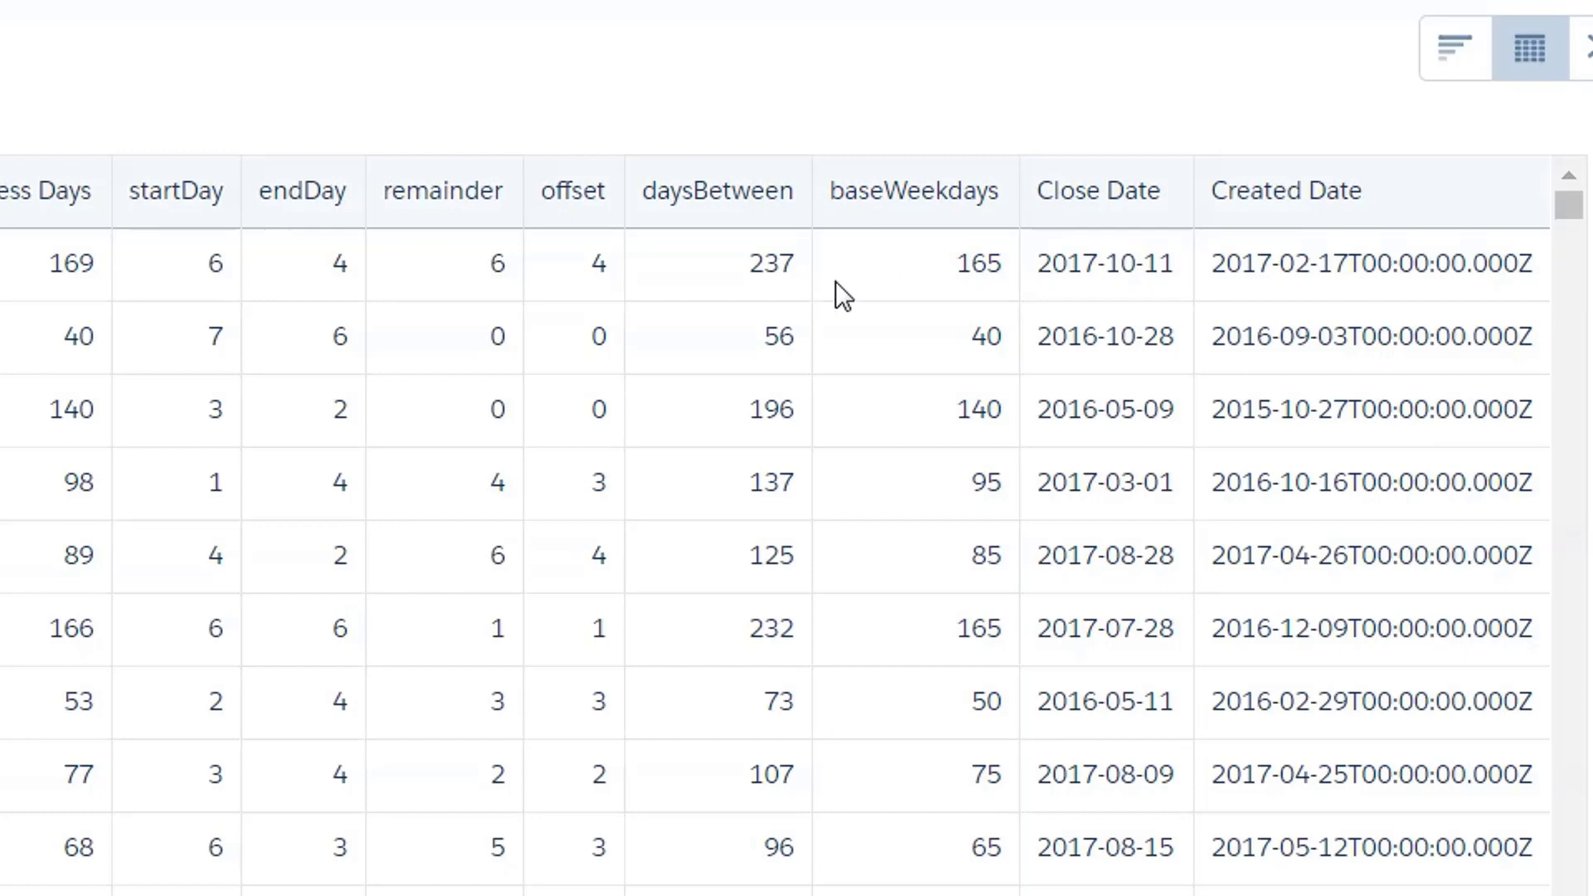
pyautogui.click(965, 191)
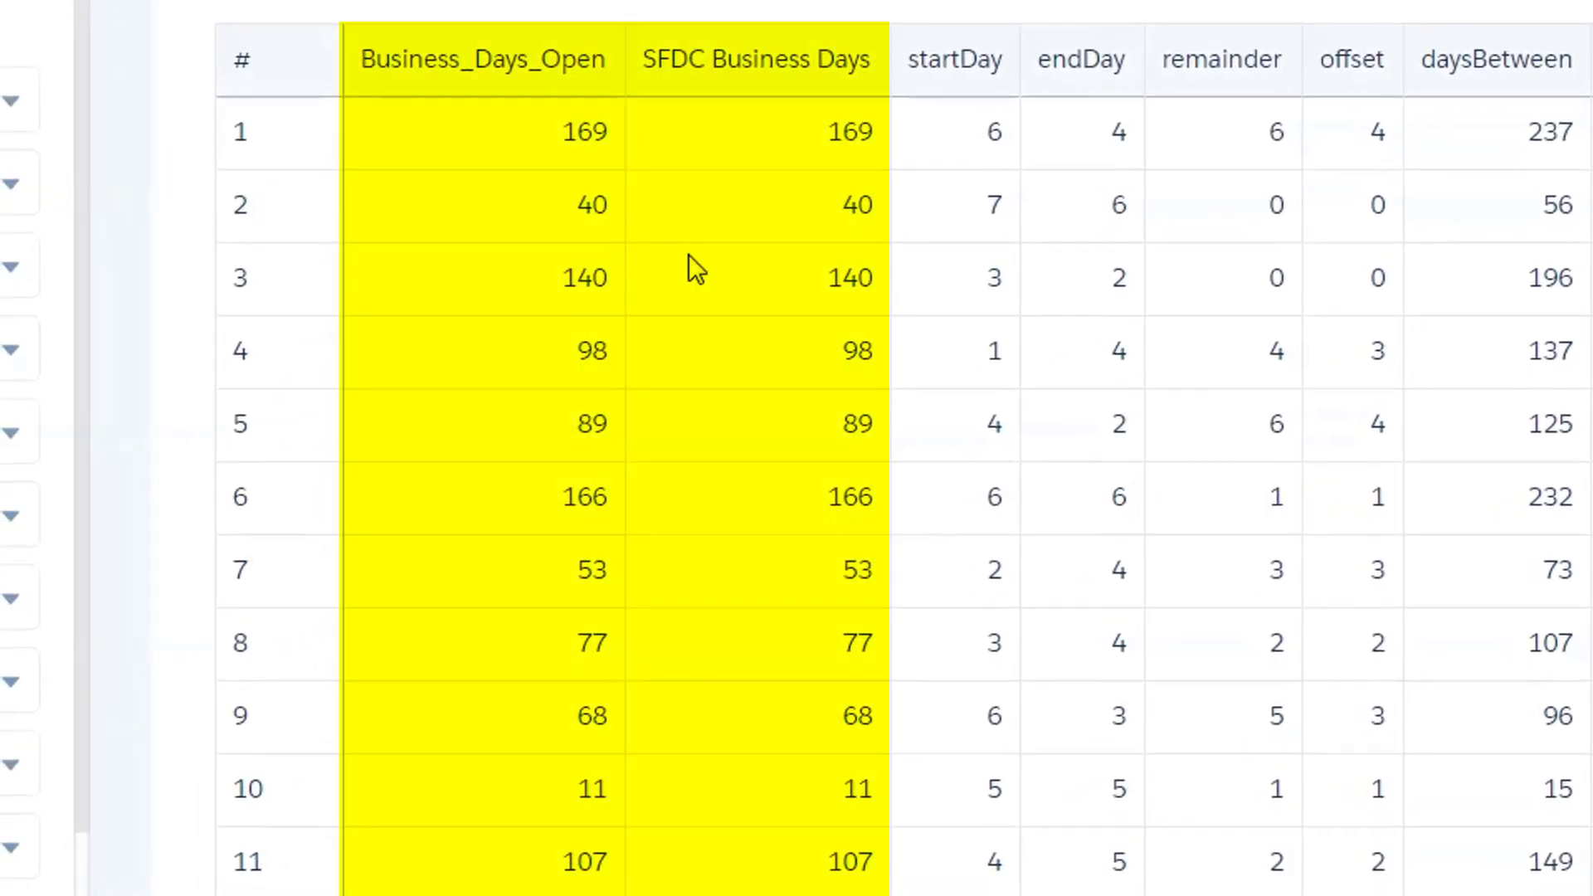
pyautogui.scroll(-3, 694, 356)
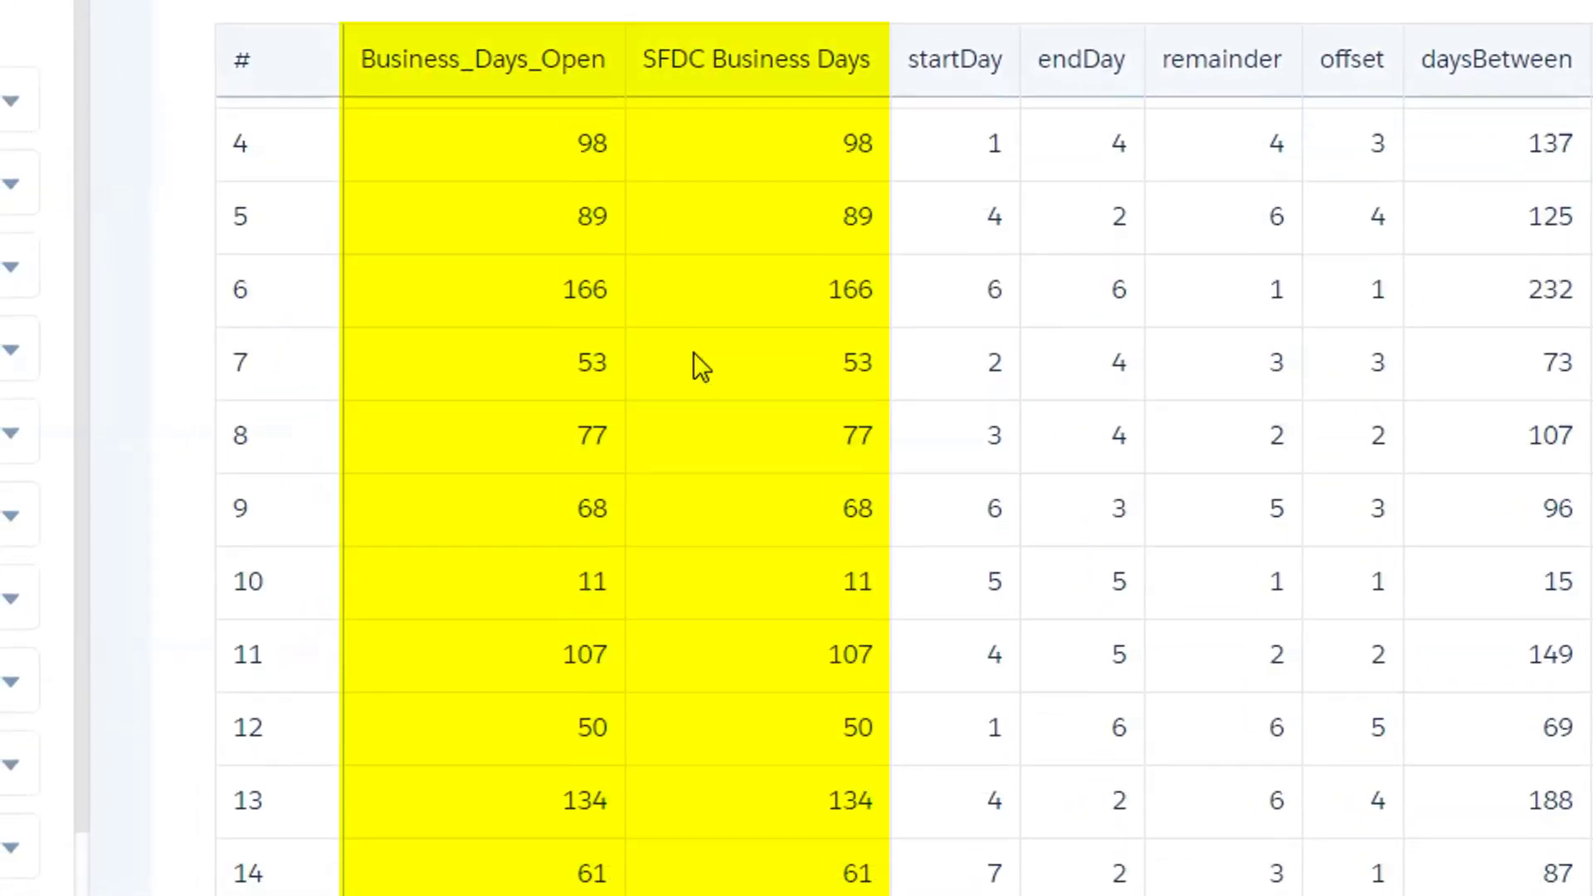
pyautogui.scroll(-4, 607, 514)
pyautogui.scroll(-1, 600, 519)
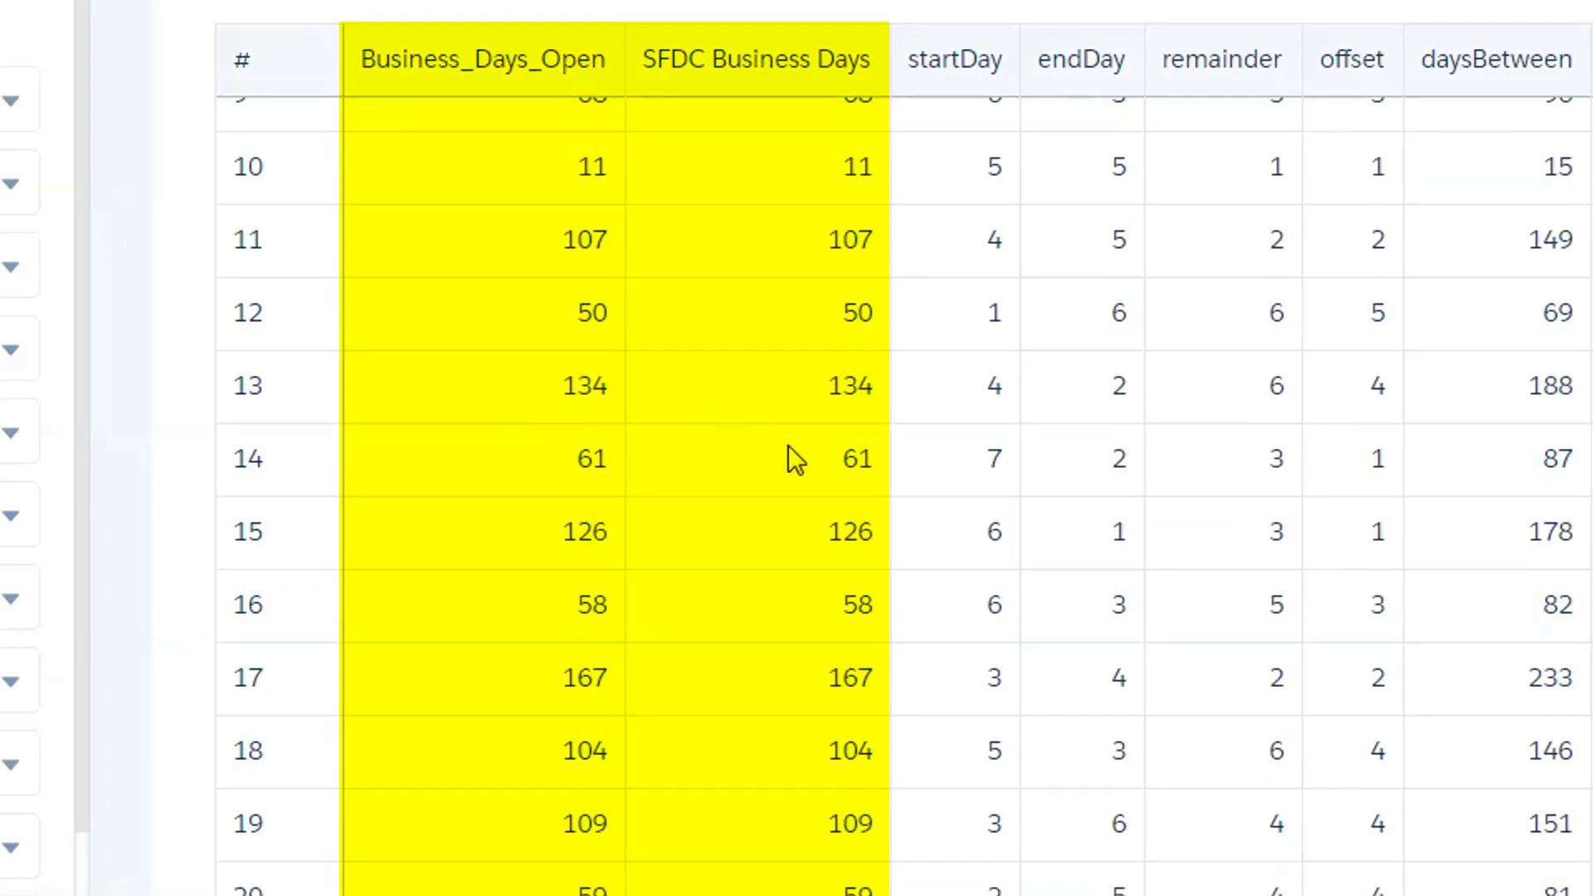
pyautogui.scroll(-10, 788, 458)
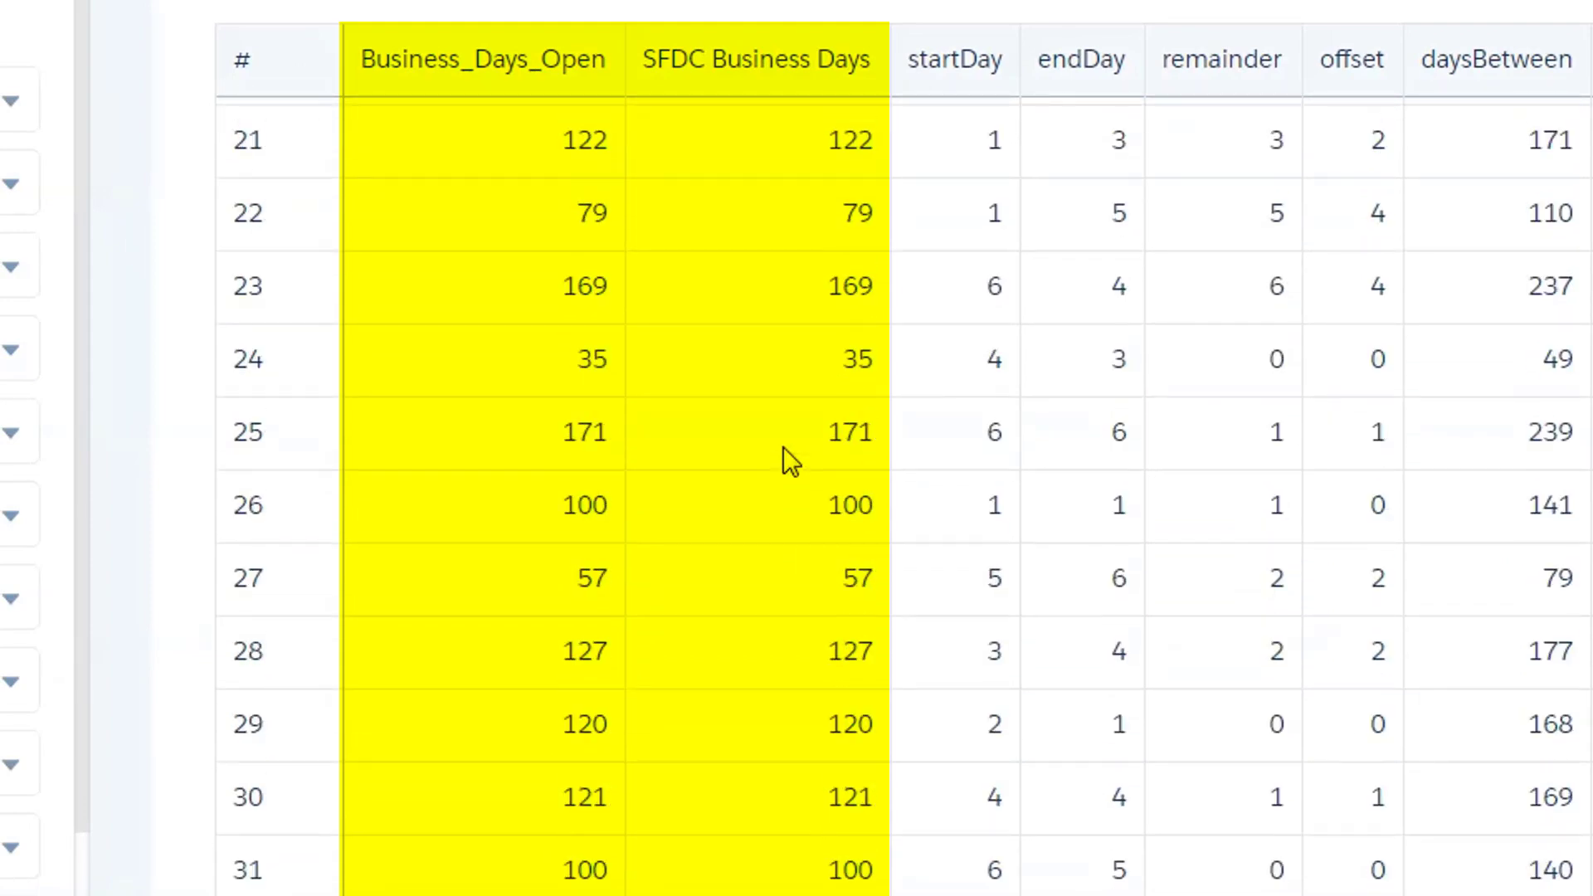
pyautogui.scroll(20, 783, 448)
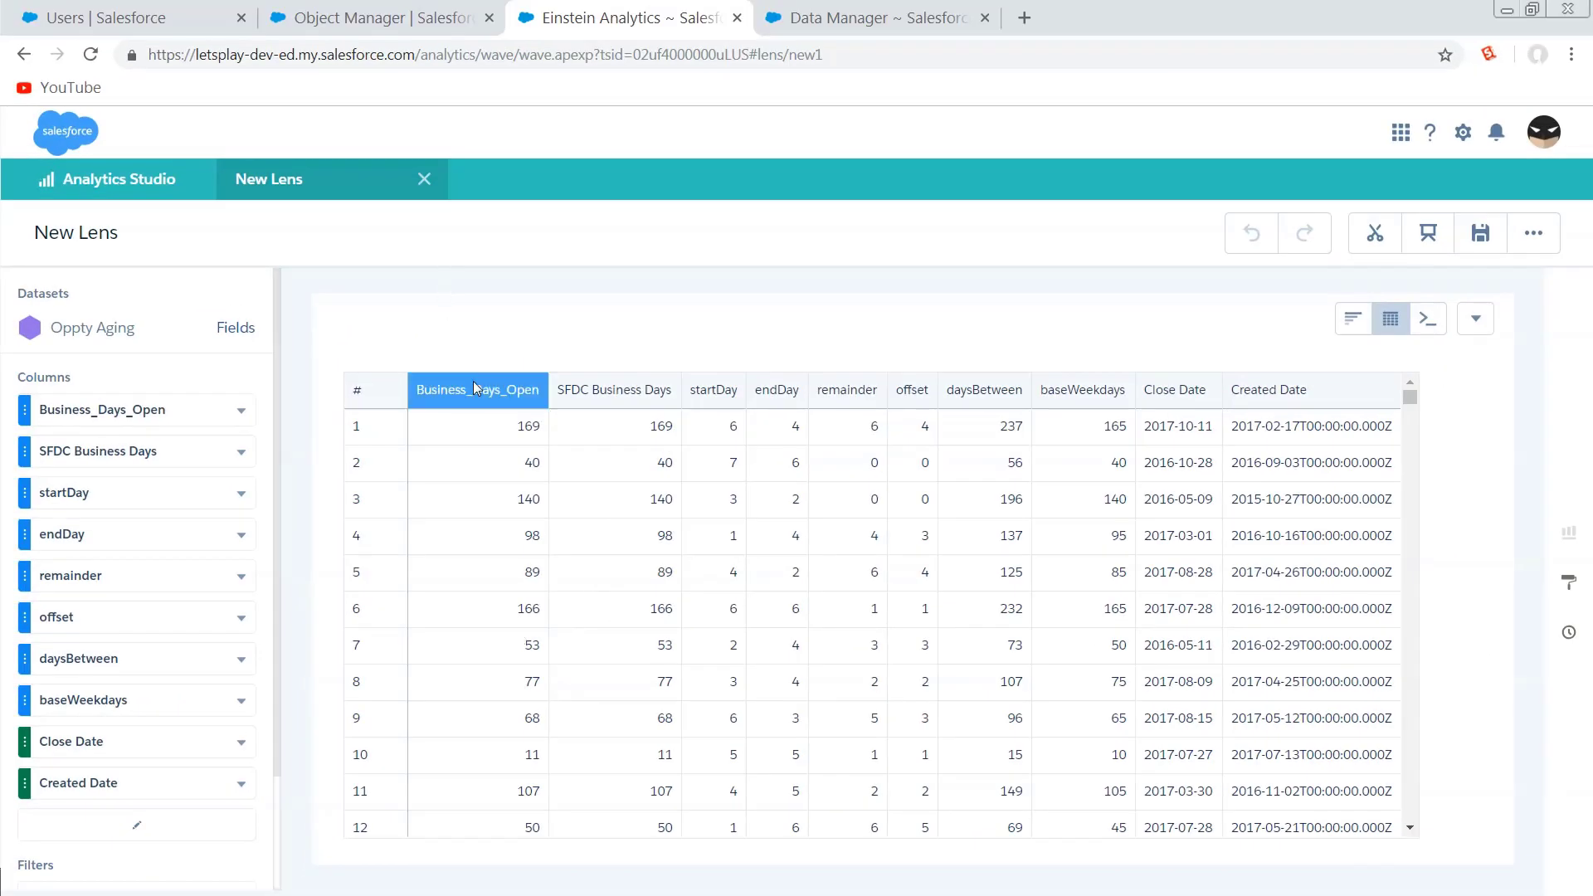
# Sort the lens table by Business_Days_Open in ascending order and examine the rows with the lowest values.
pyautogui.click(516, 393)
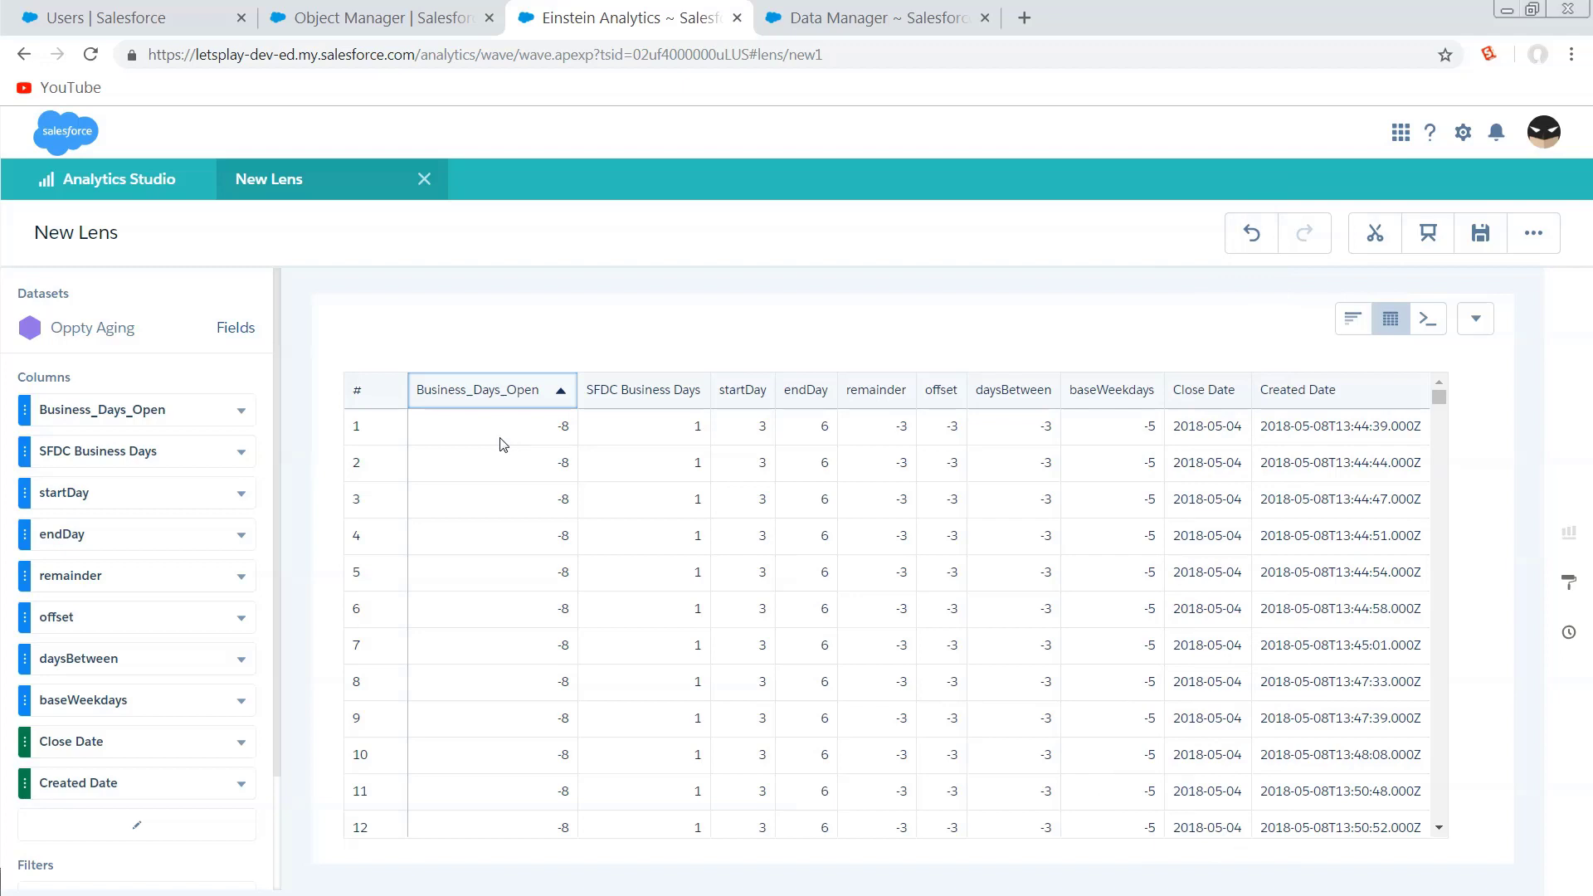
pyautogui.scroll(-4, 512, 512)
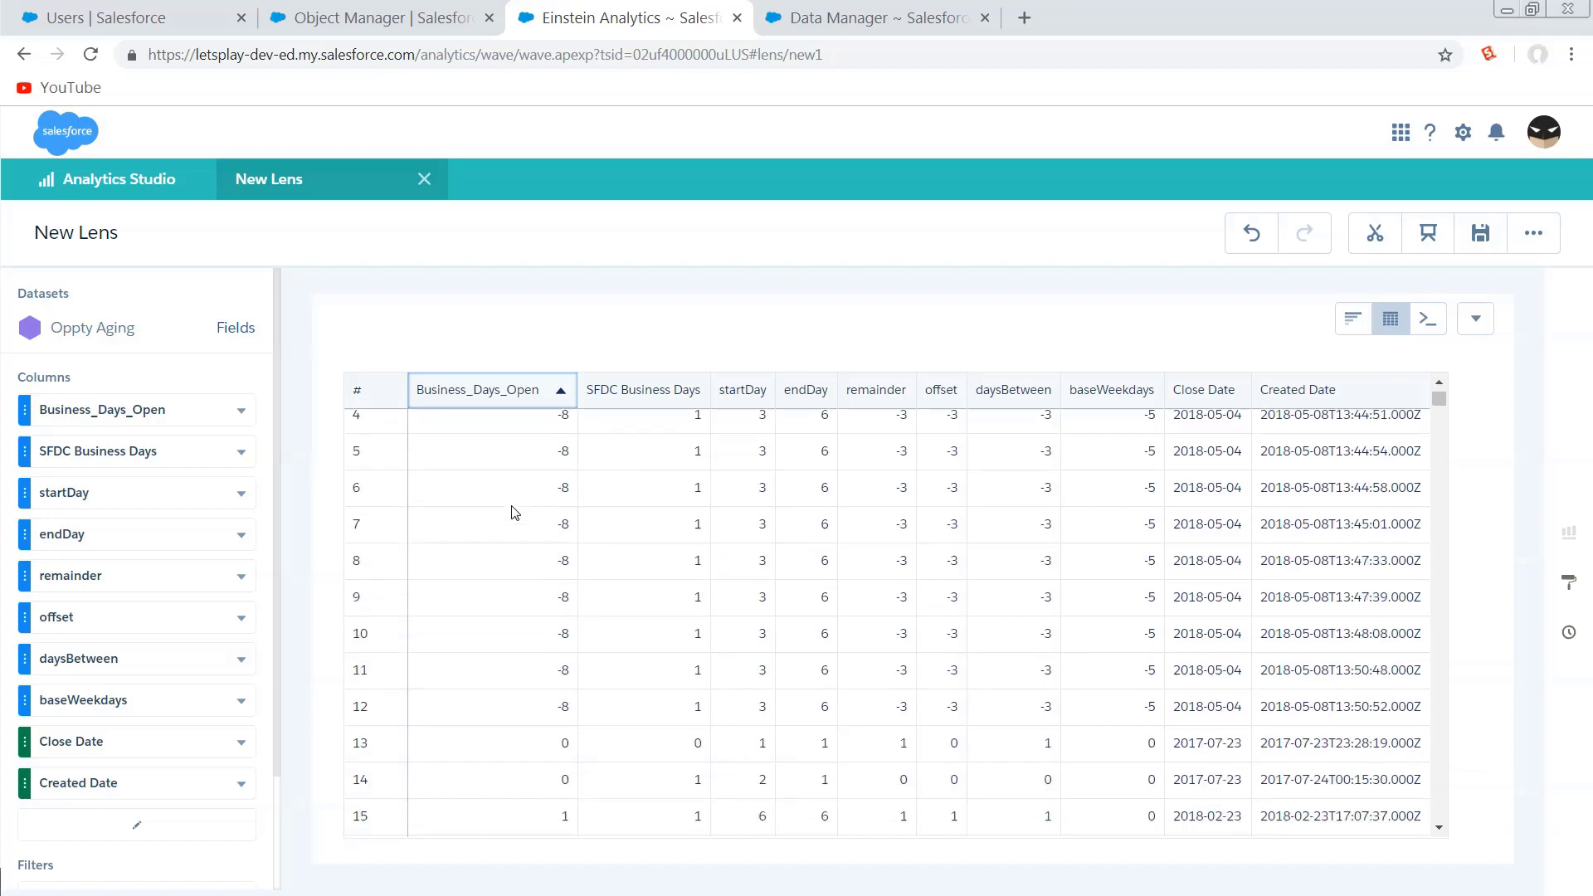
pyautogui.scroll(3, 515, 523)
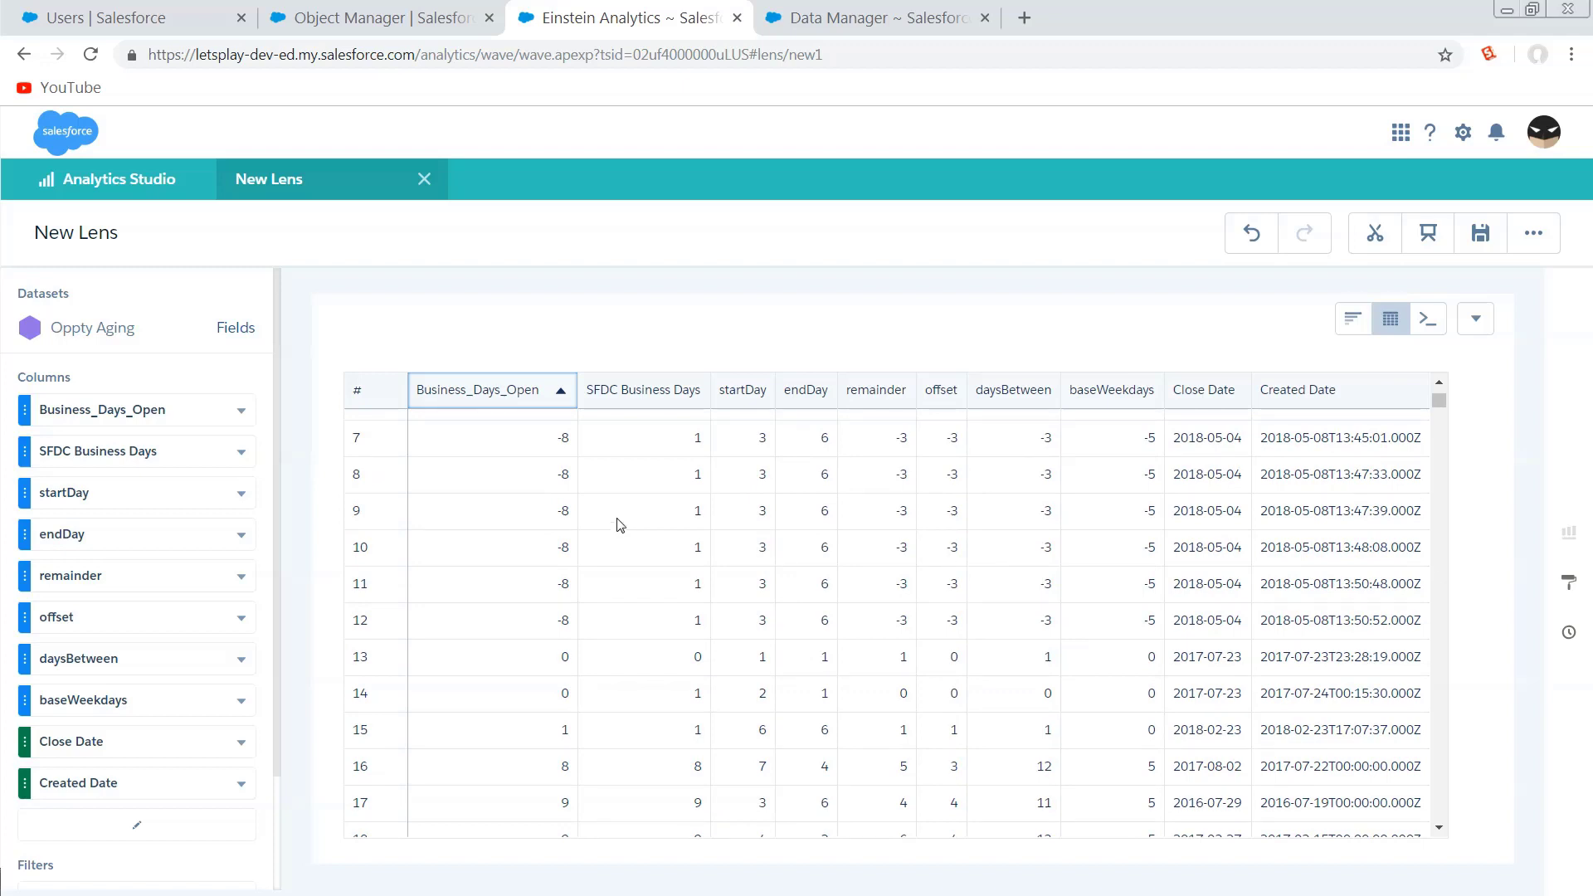
pyautogui.scroll(3, 603, 523)
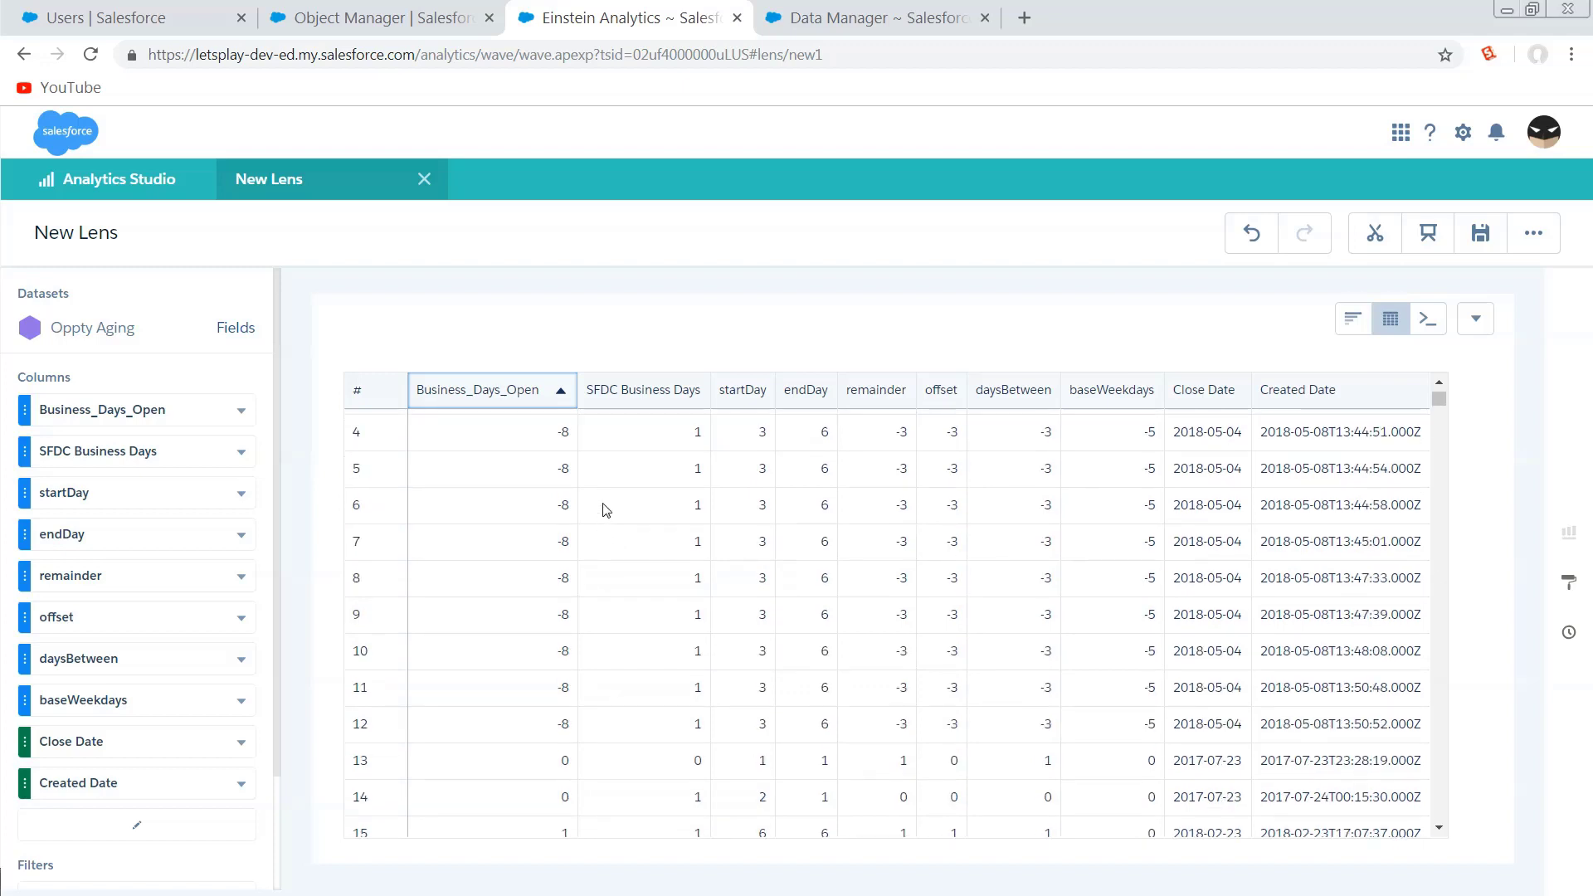
pyautogui.scroll(3, 596, 535)
pyautogui.scroll(-10, 516, 498)
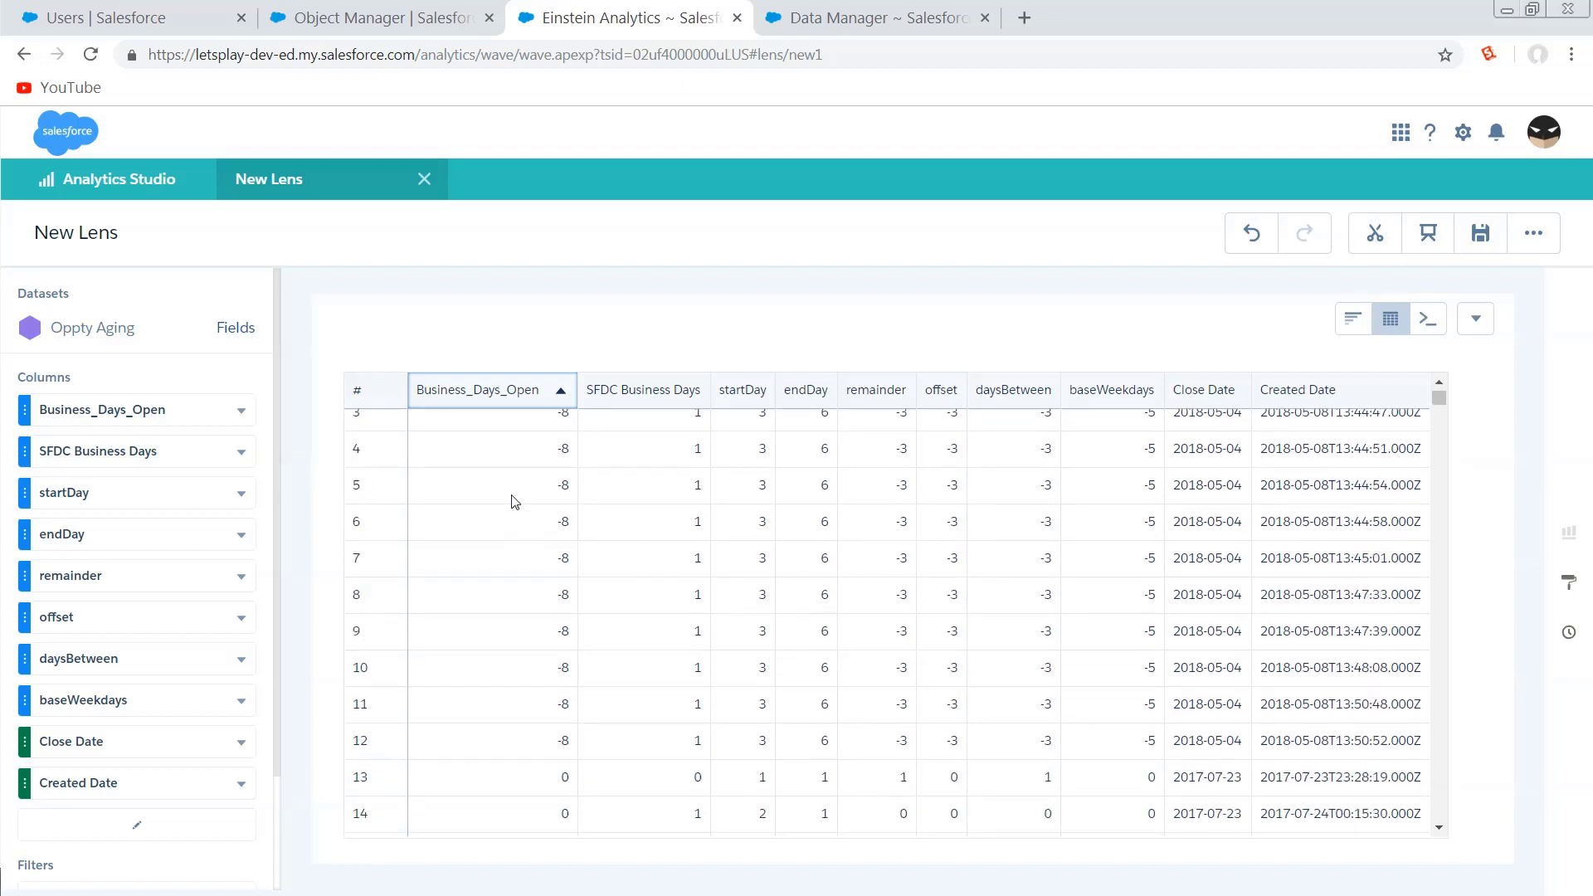
pyautogui.scroll(10, 515, 501)
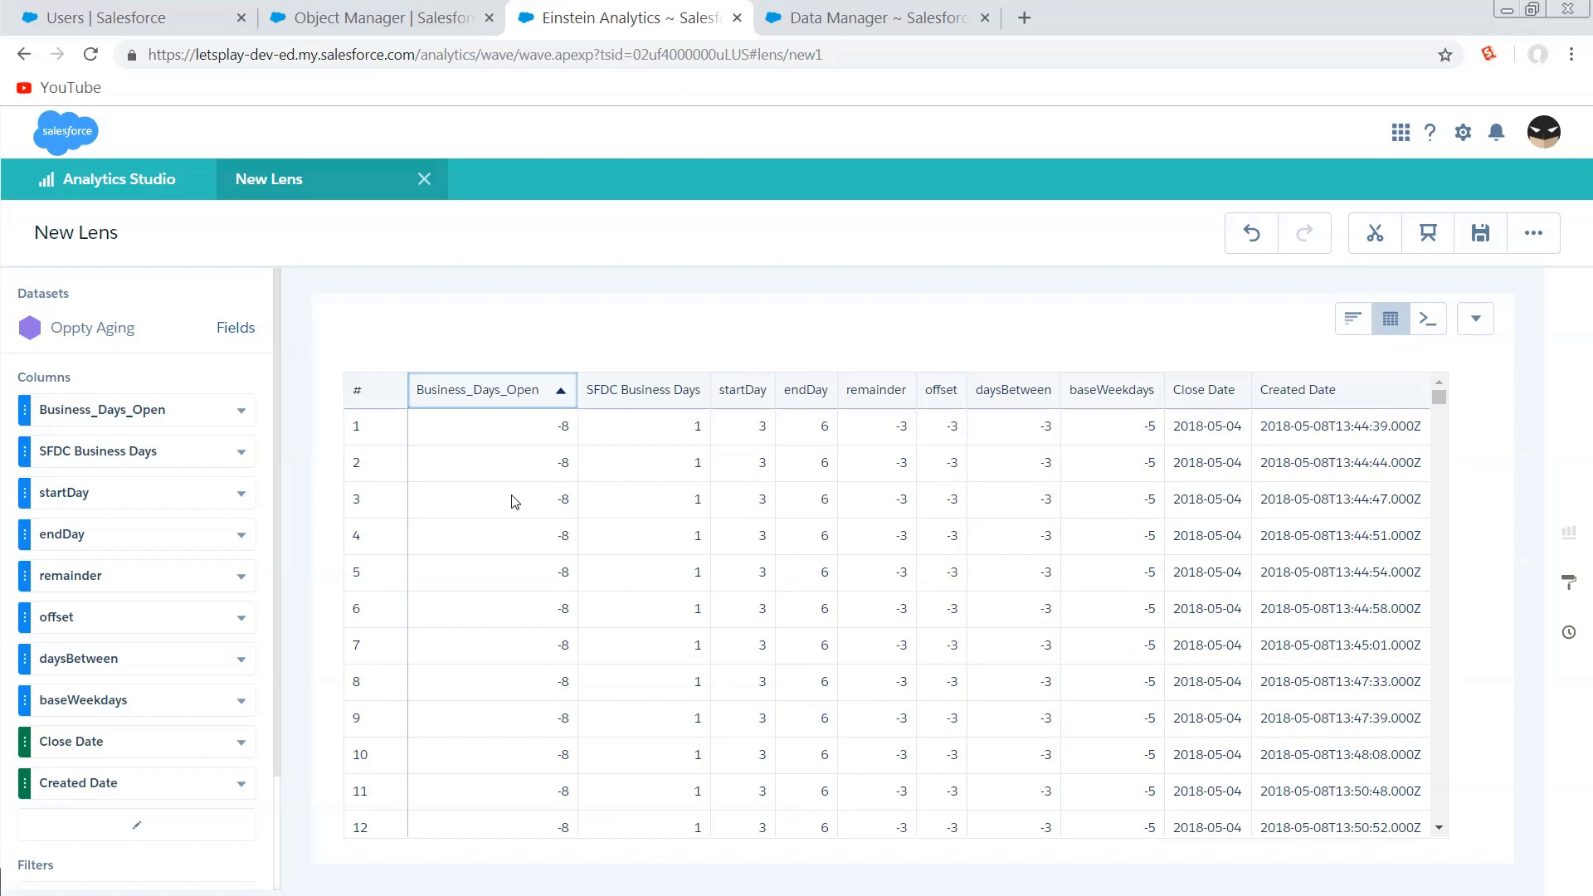
pyautogui.scroll(-10, 516, 502)
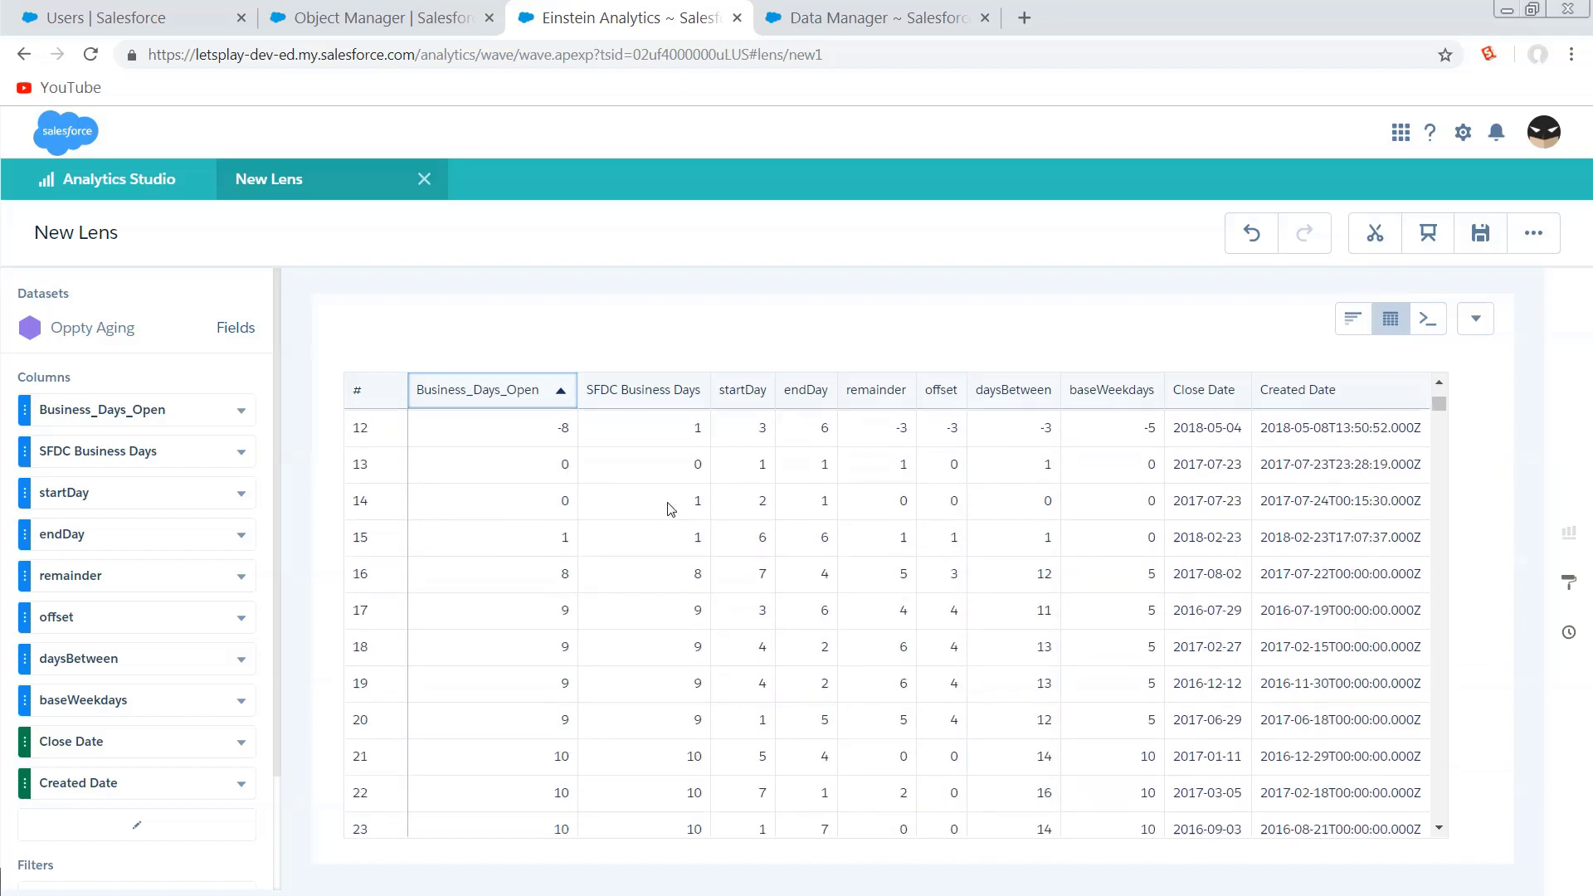
pyautogui.scroll(10, 668, 507)
pyautogui.scroll(-8, 655, 522)
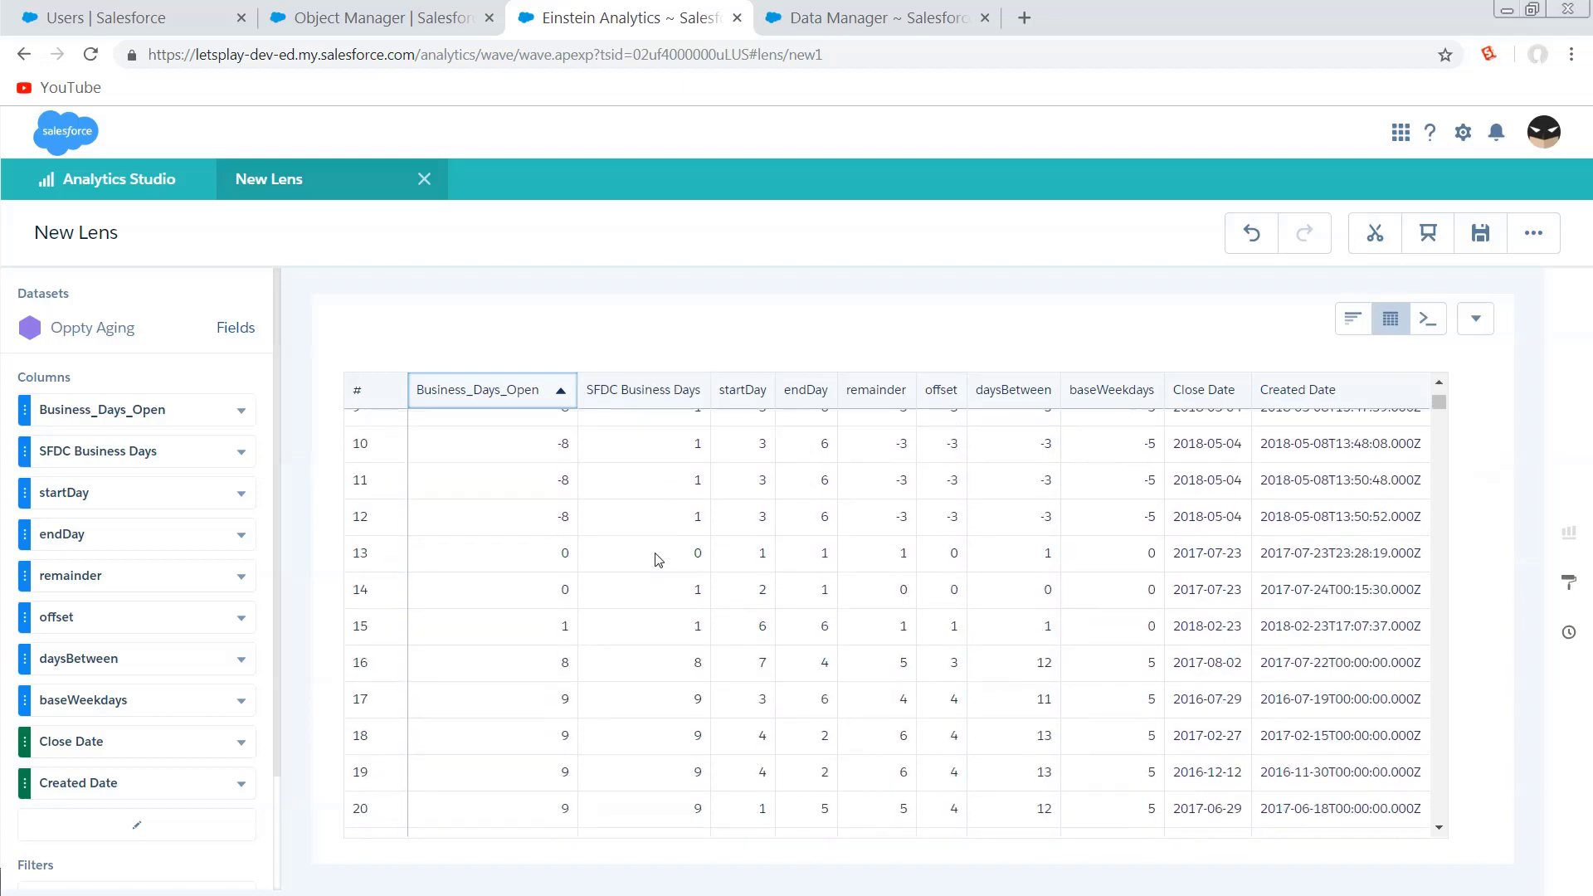
pyautogui.scroll(-5, 658, 560)
pyautogui.scroll(3, 658, 560)
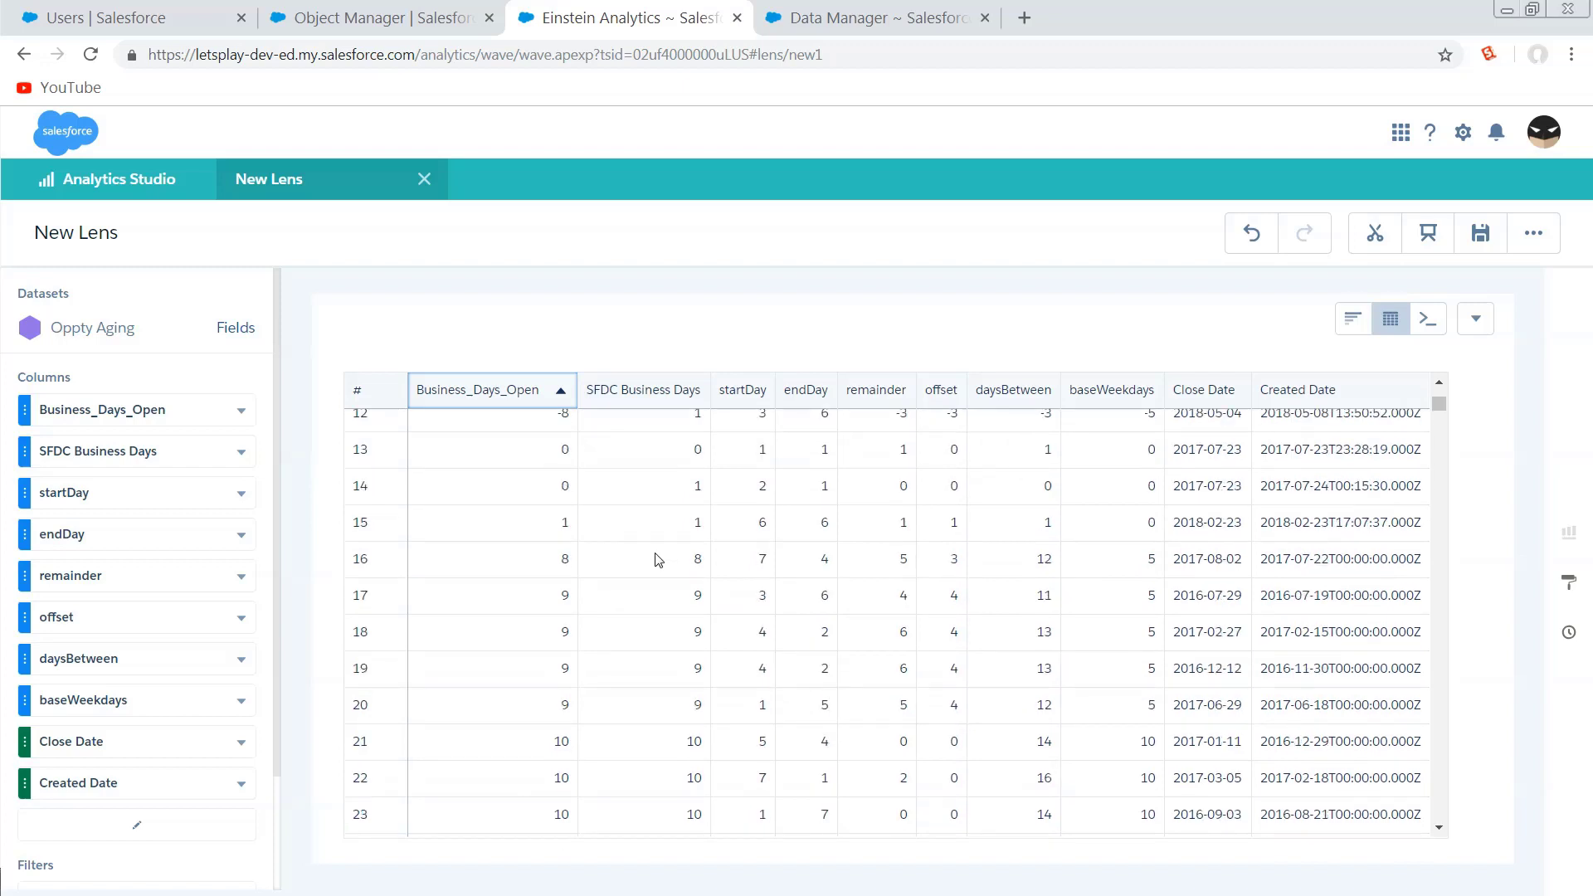
pyautogui.scroll(3, 658, 561)
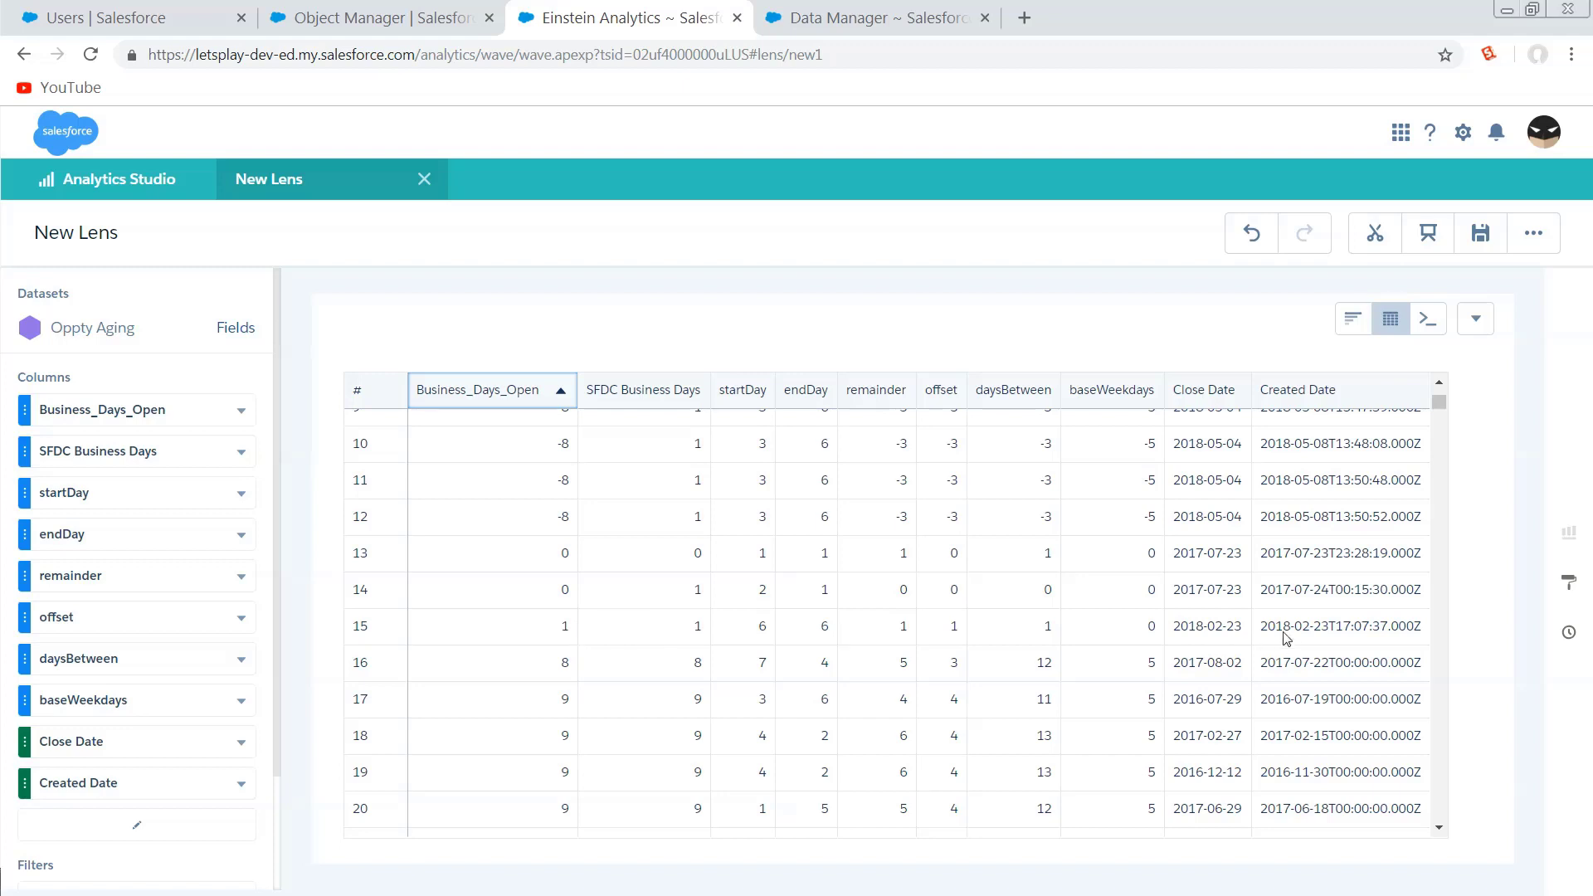
# Inspect the Close Date and Created Date values in rows 14 and 15, including the time part of Created Date.
pyautogui.moveTo(1315, 635); pyautogui.dragTo(1211, 637)
pyautogui.click(1211, 636)
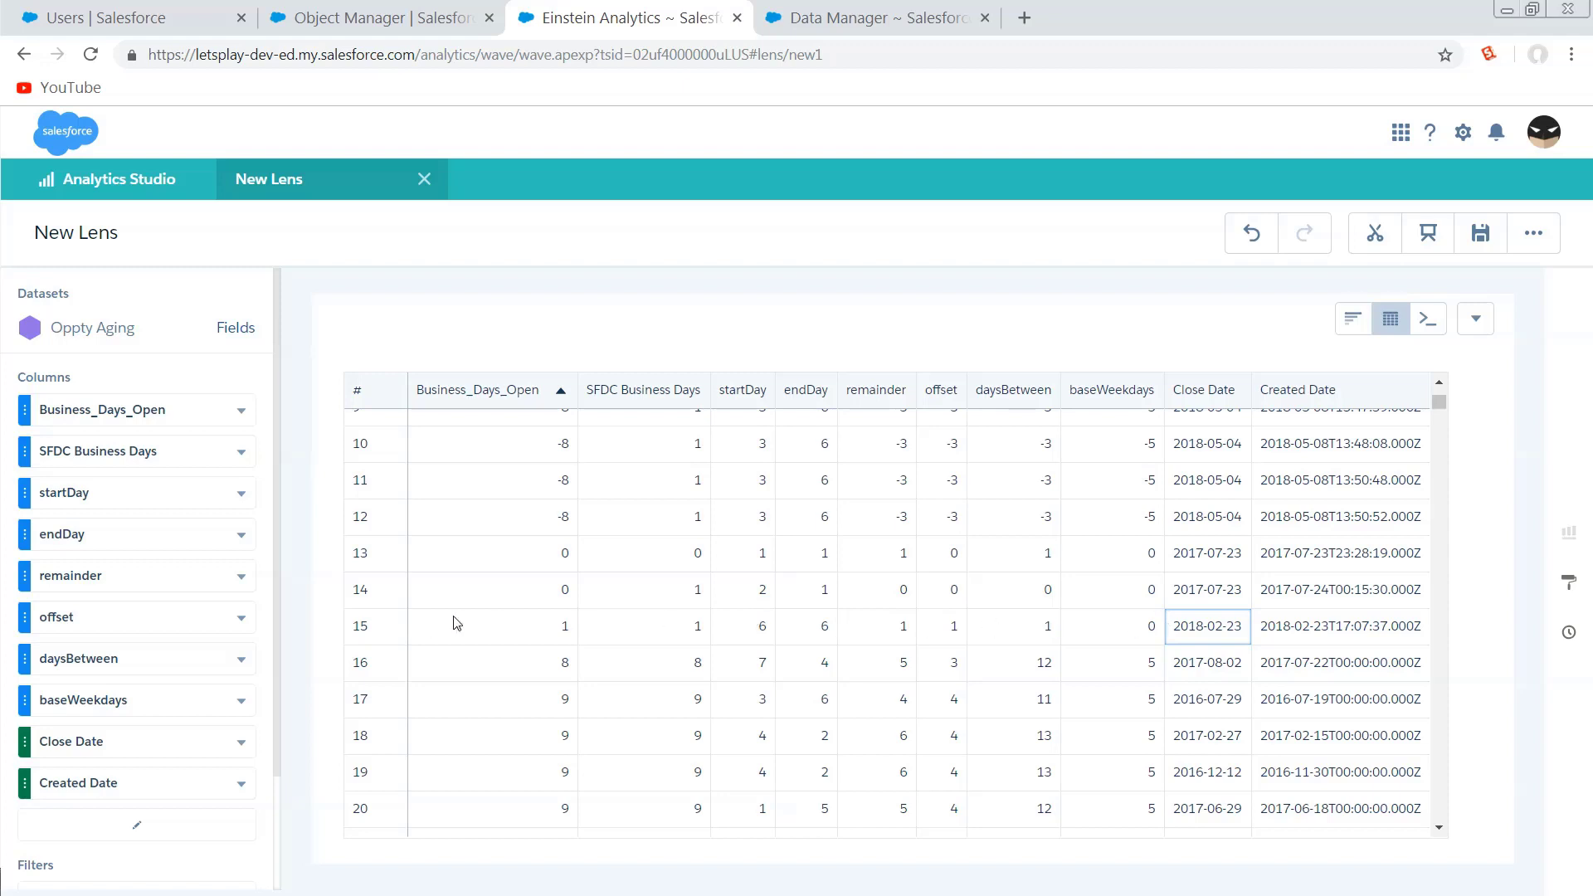
pyautogui.moveTo(1338, 633); pyautogui.dragTo(1329, 599)
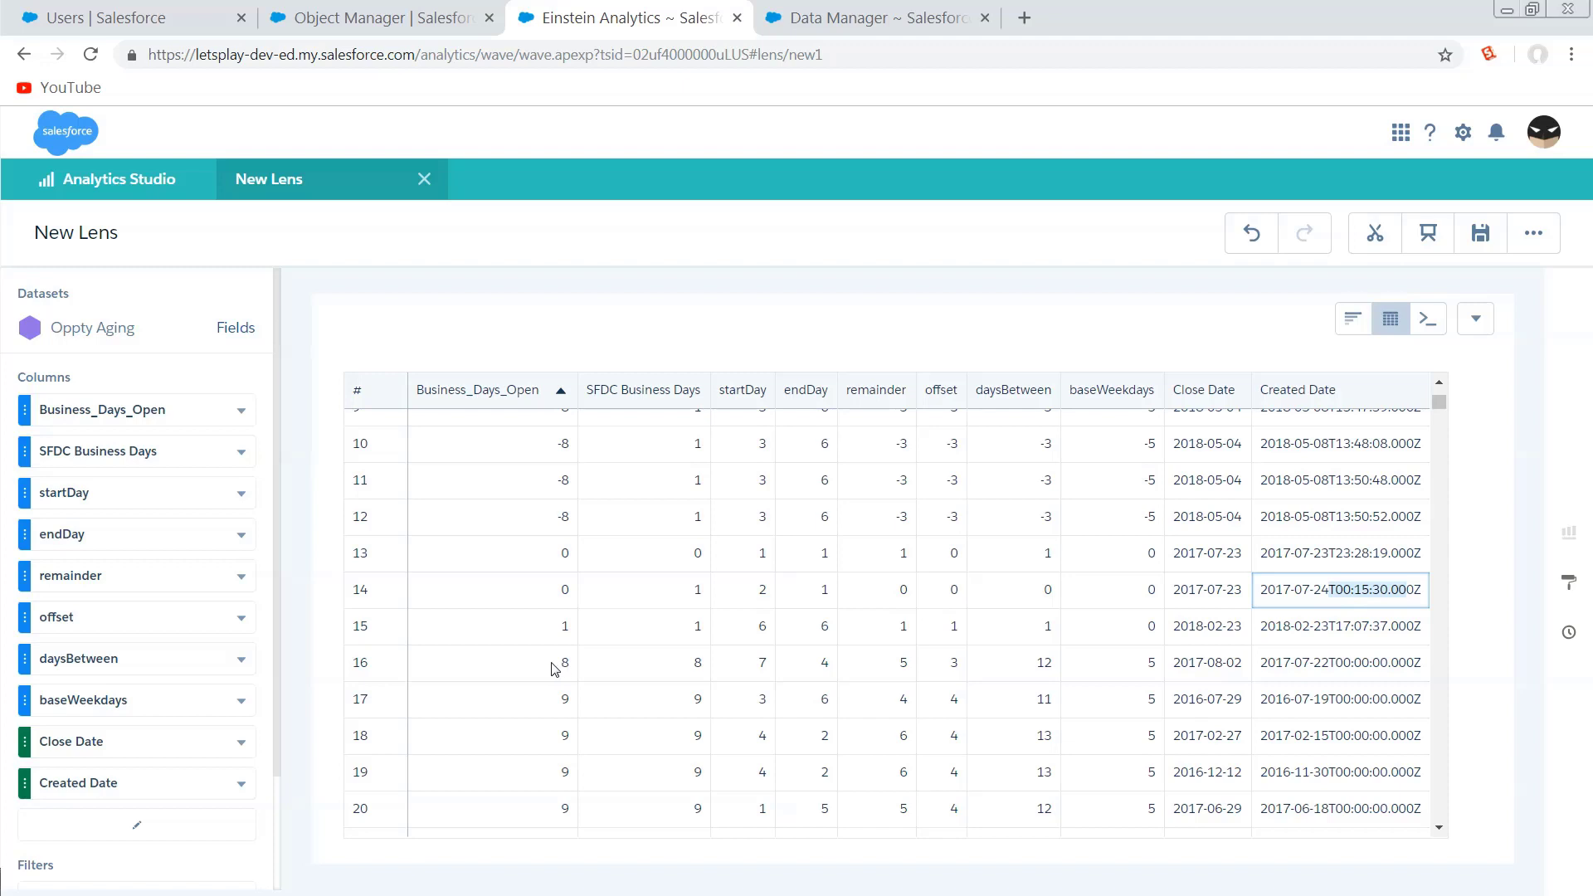
# Compare Business_Days_Open with SFDC Business Days through the sorted rows down to about row 83.
pyautogui.scroll(-1, 554, 669)
pyautogui.scroll(1, 554, 669)
pyautogui.scroll(-1, 554, 669)
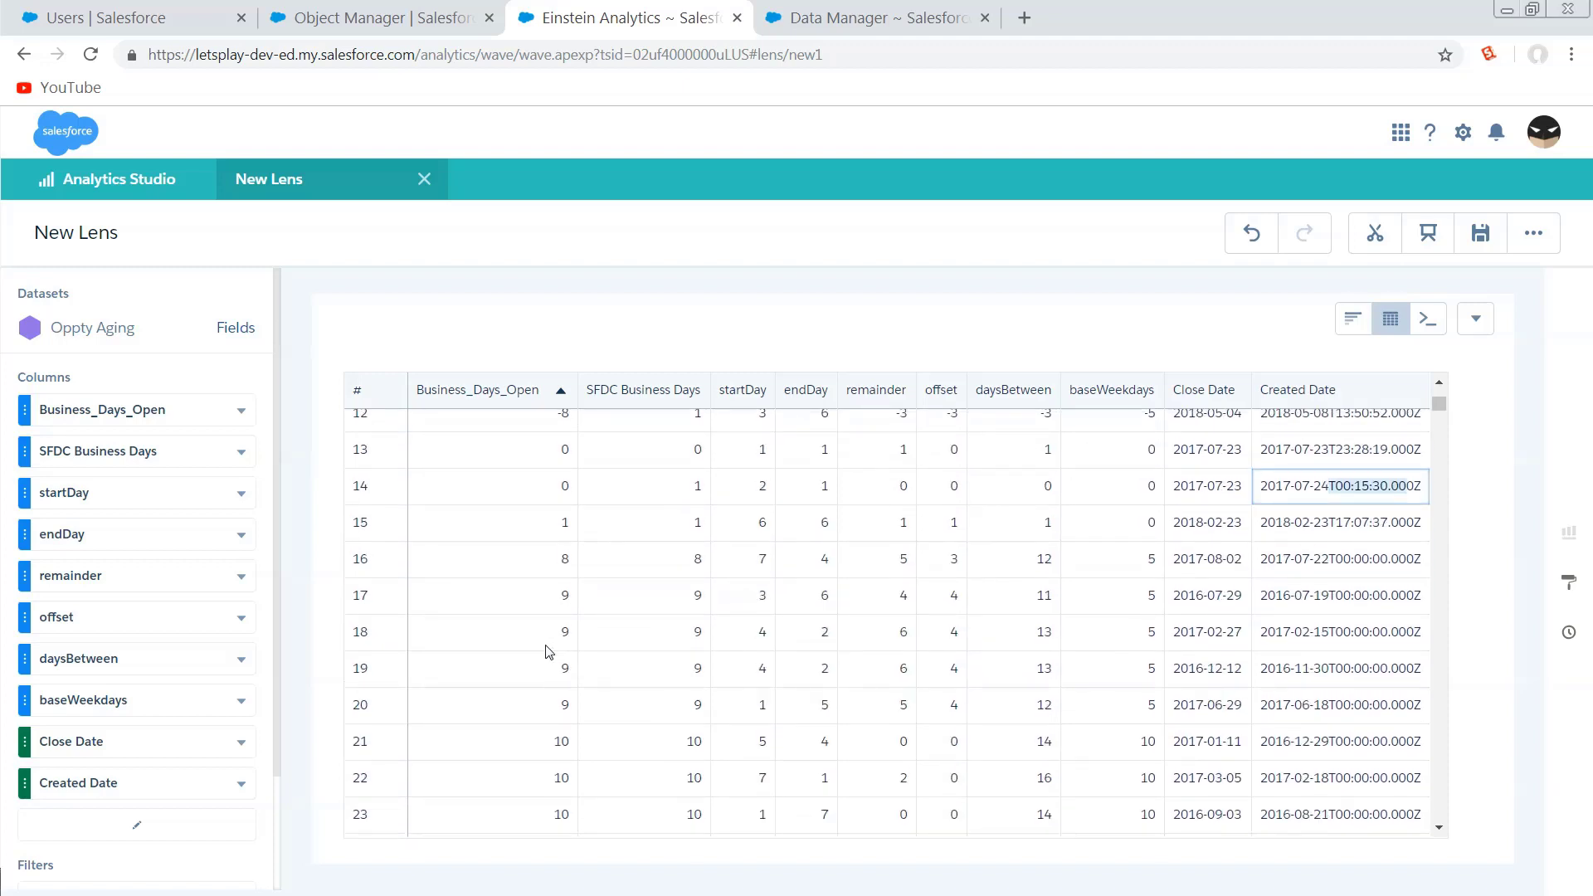
pyautogui.scroll(-1, 551, 658)
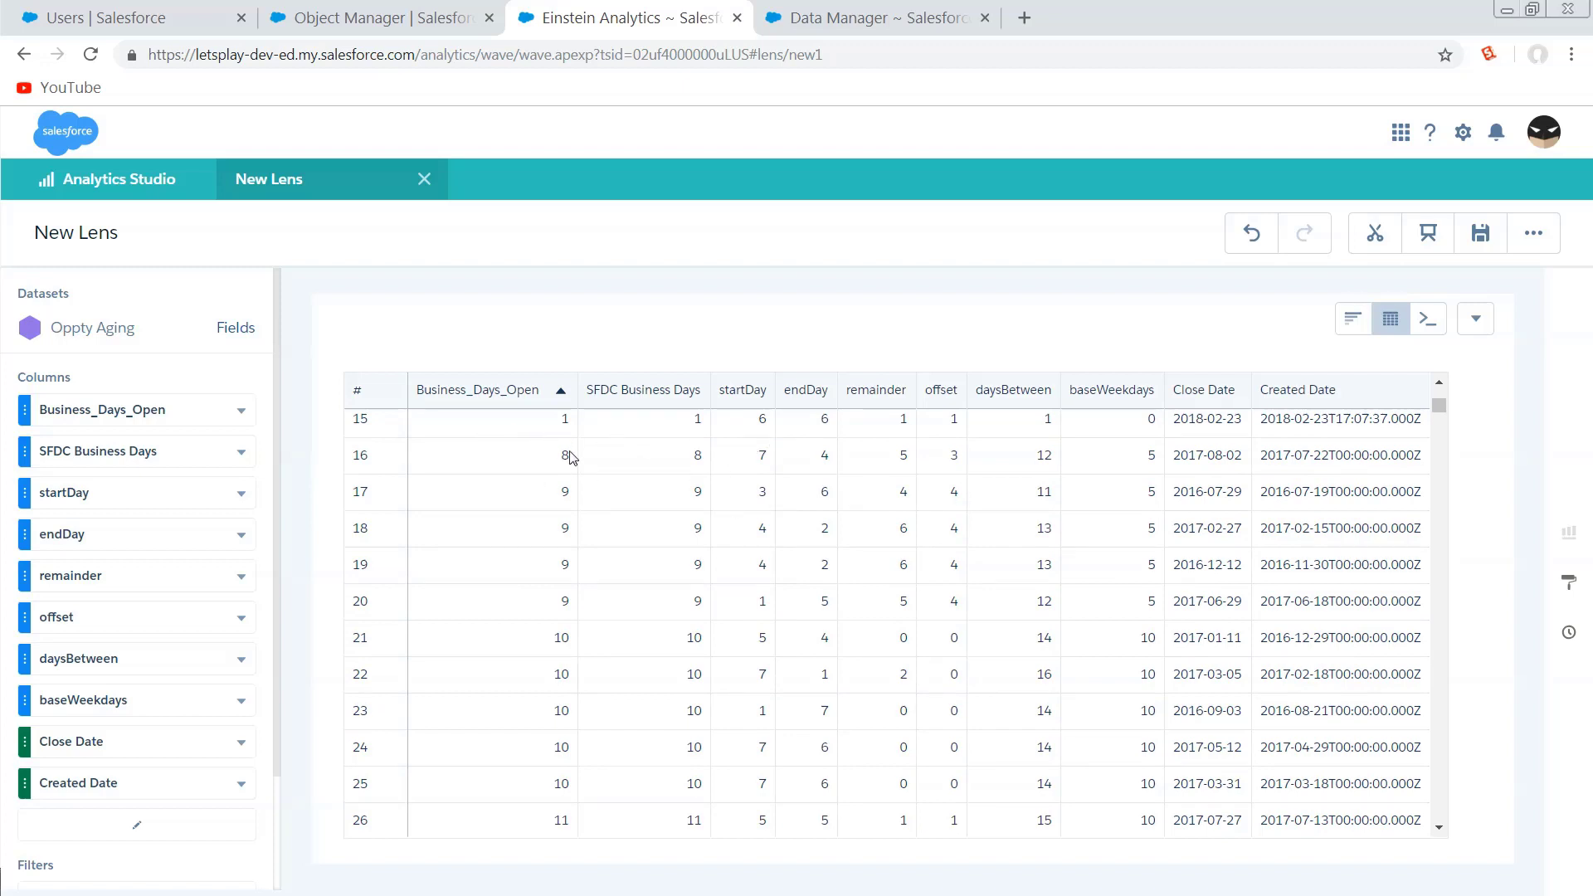
pyautogui.scroll(-6, 585, 503)
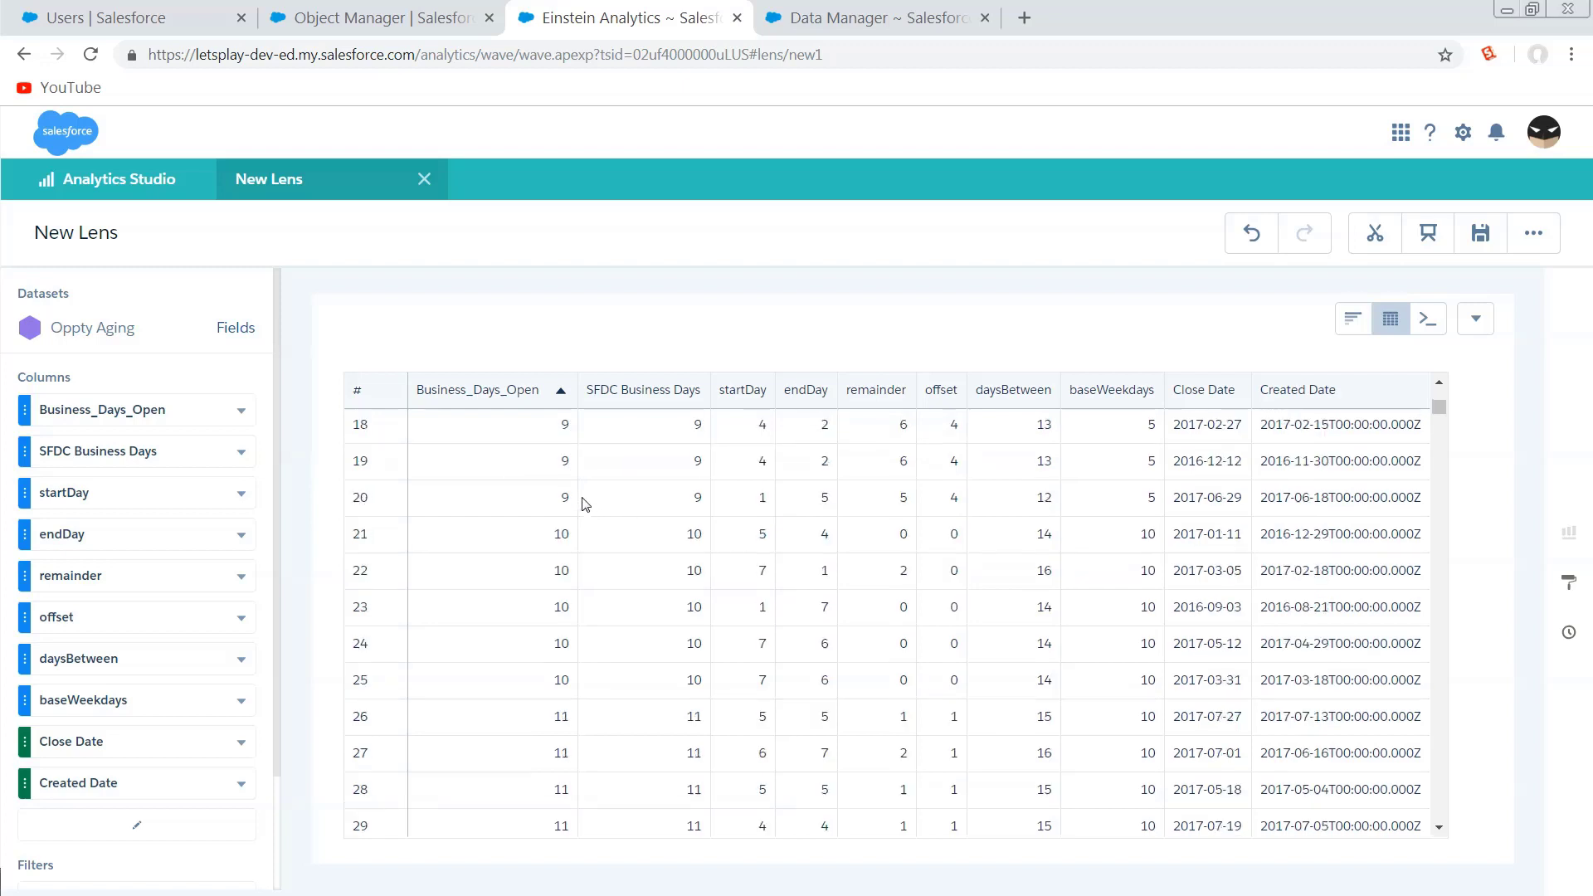
pyautogui.scroll(-7, 585, 504)
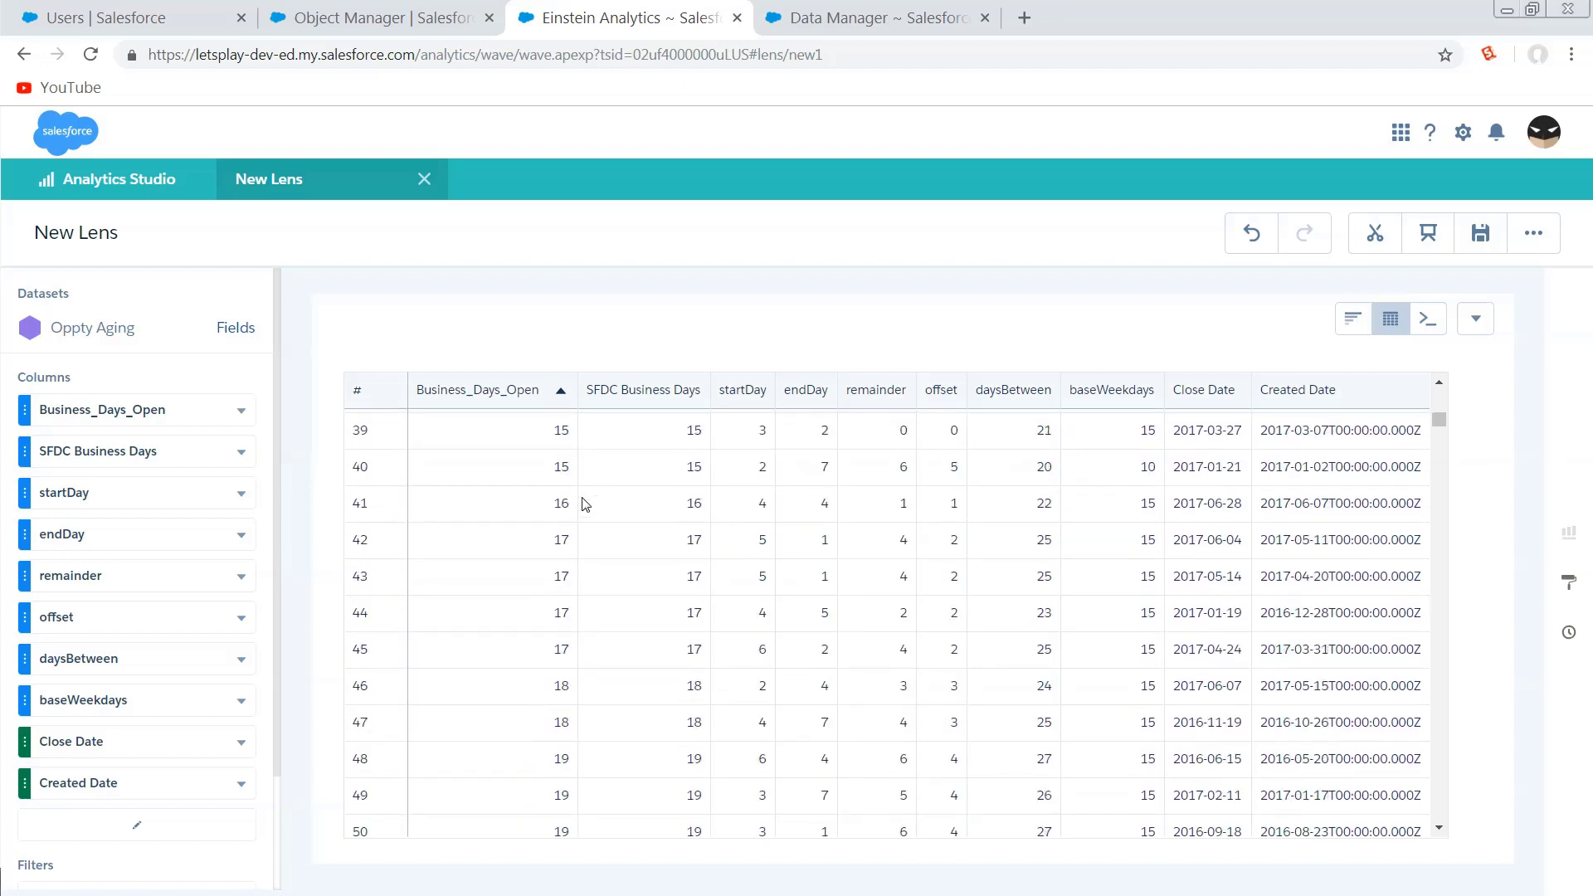
pyautogui.scroll(-3, 585, 503)
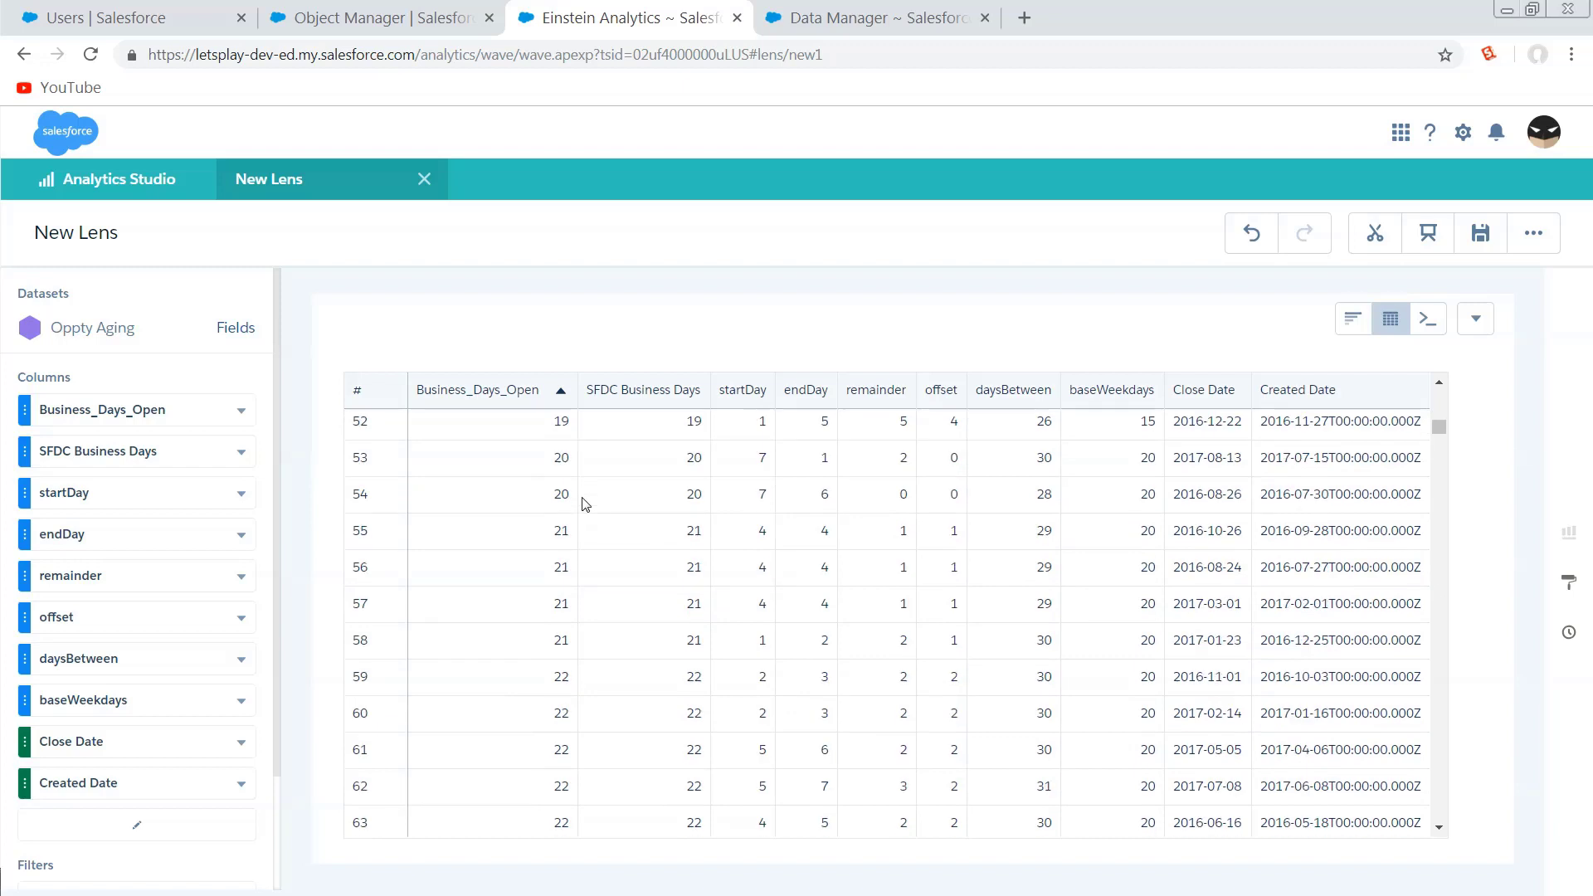
pyautogui.scroll(-3, 585, 504)
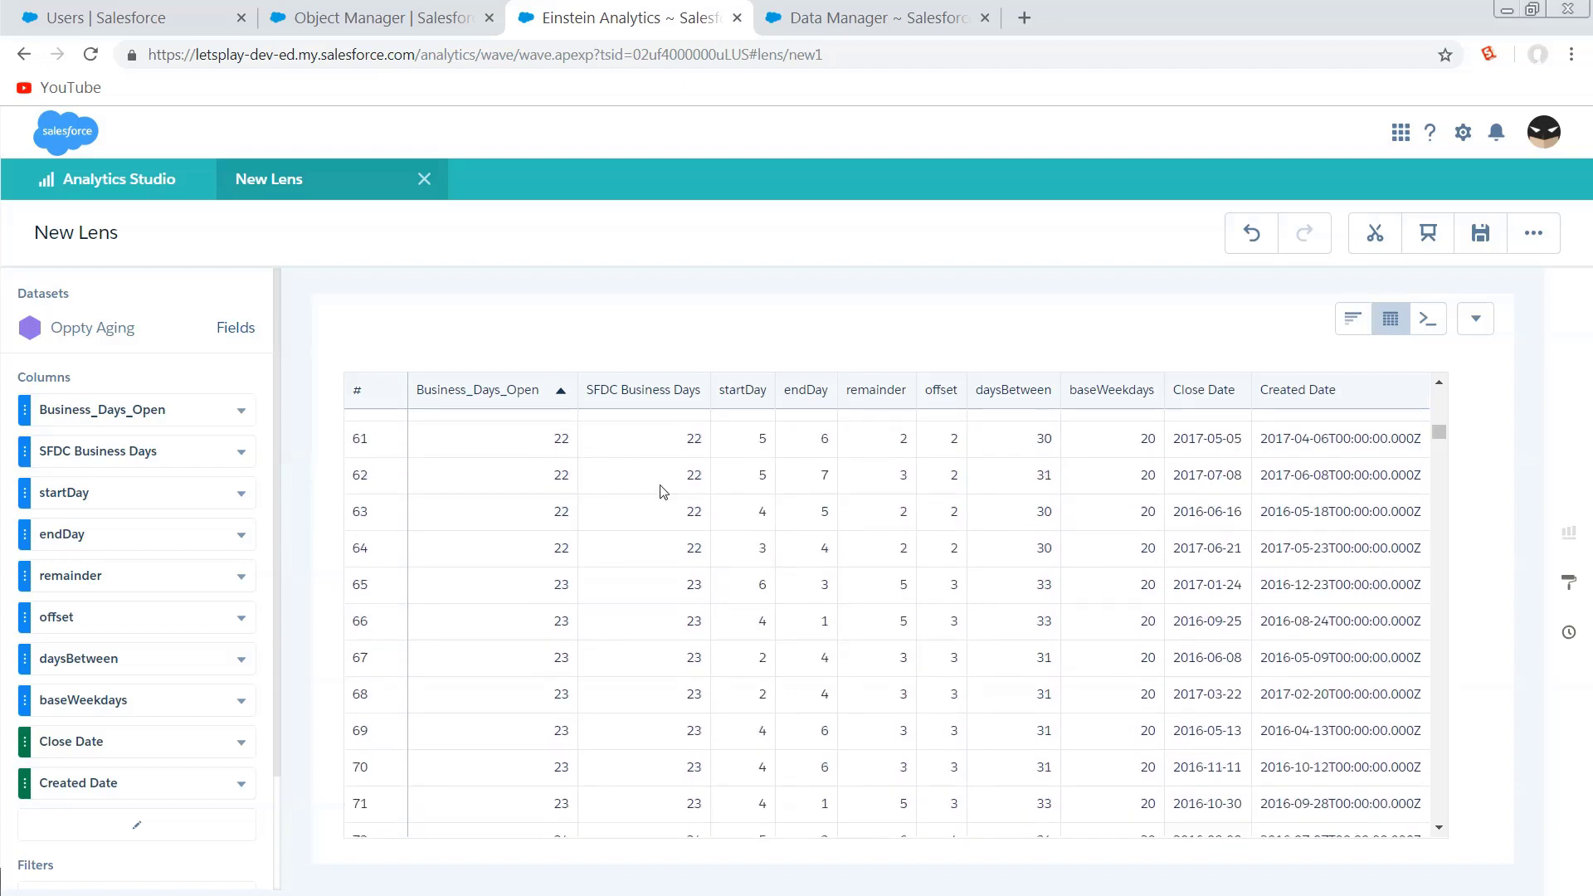
pyautogui.scroll(-4, 561, 496)
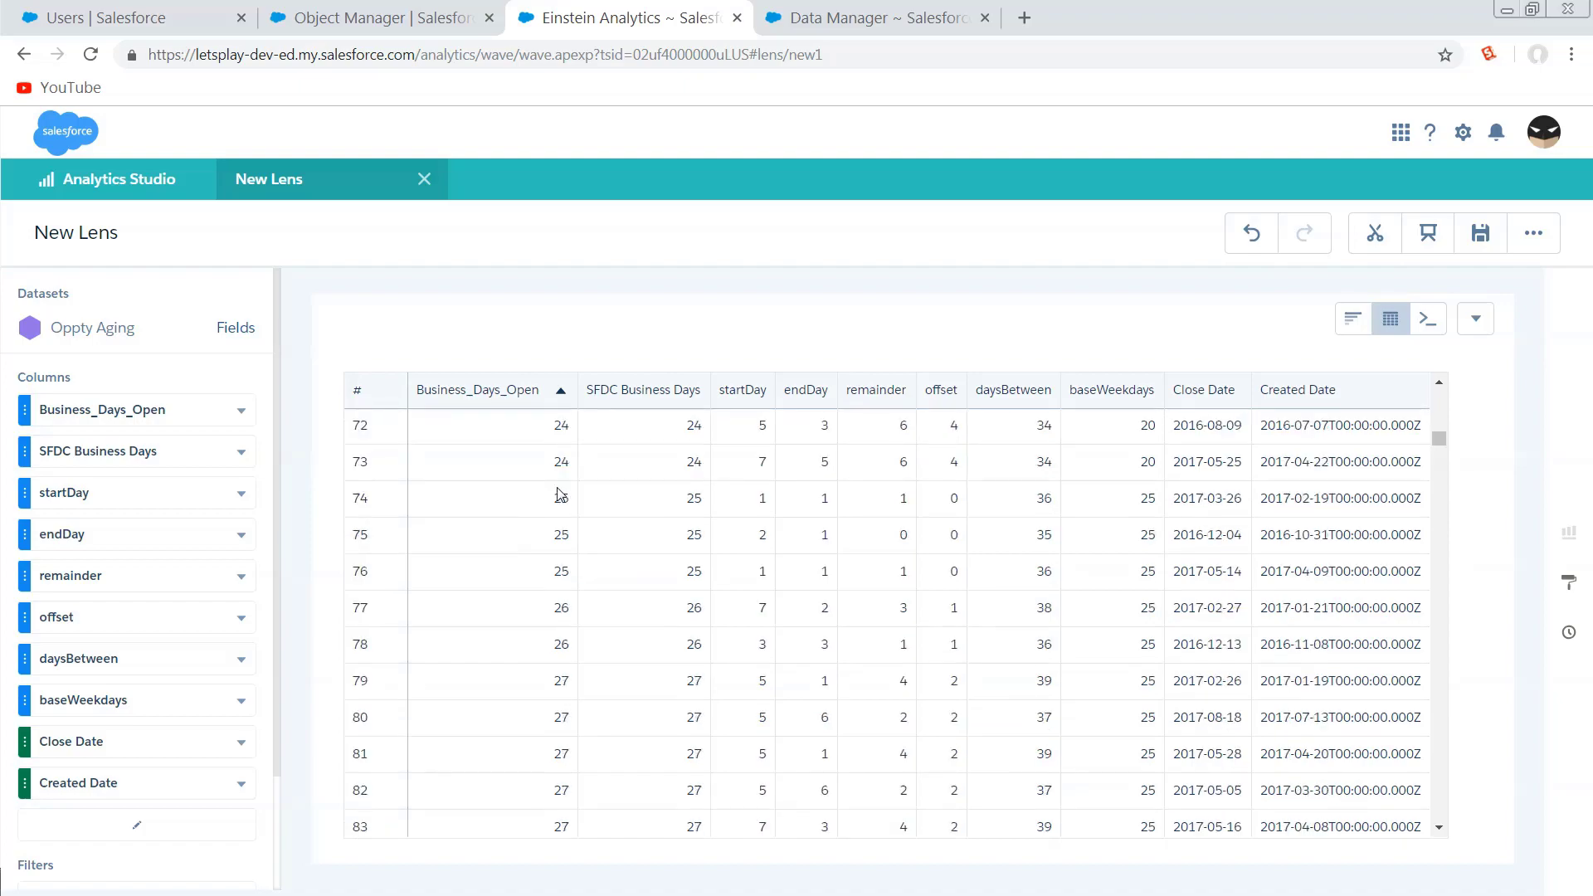